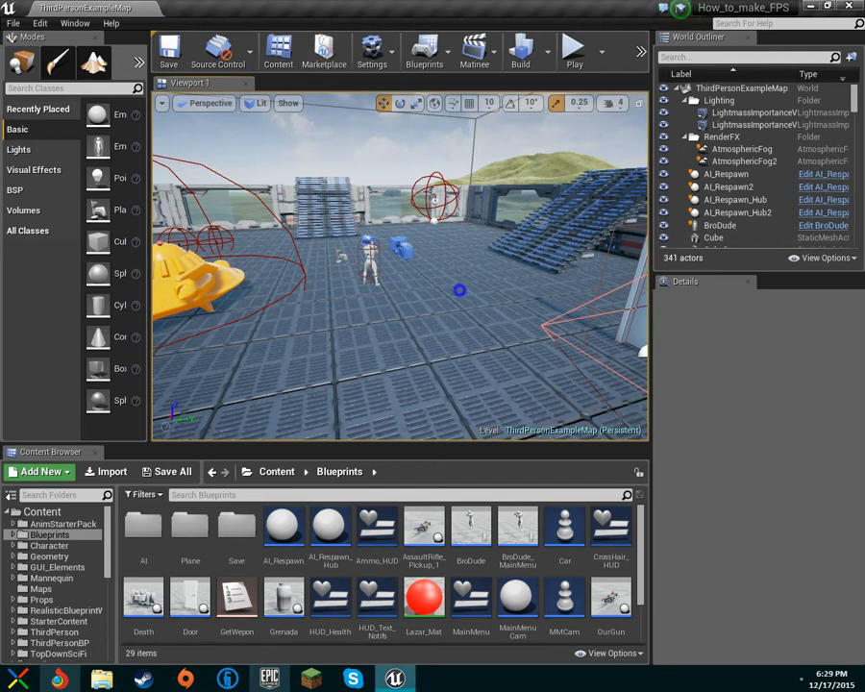
Survey the arena in the viewport, then add a new MatineeActor to the level.
{"action": "left_click_drag", "start_coordinate": [403, 289], "coordinate": [444, 240]}
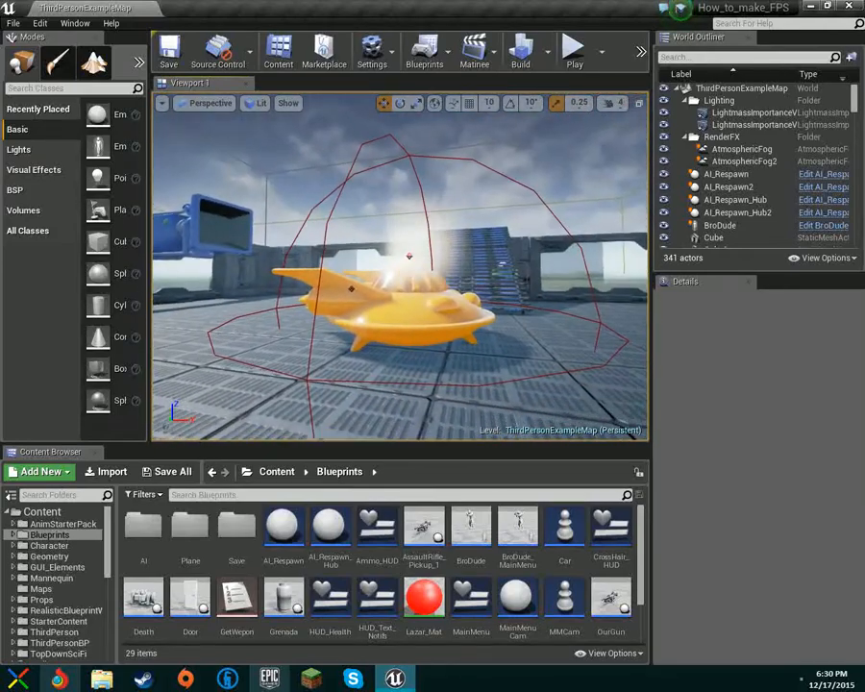
{"action": "right_click_drag", "start_coordinate": [400, 267], "coordinate": [336, 267]}
{"action": "key", "text": "w"}
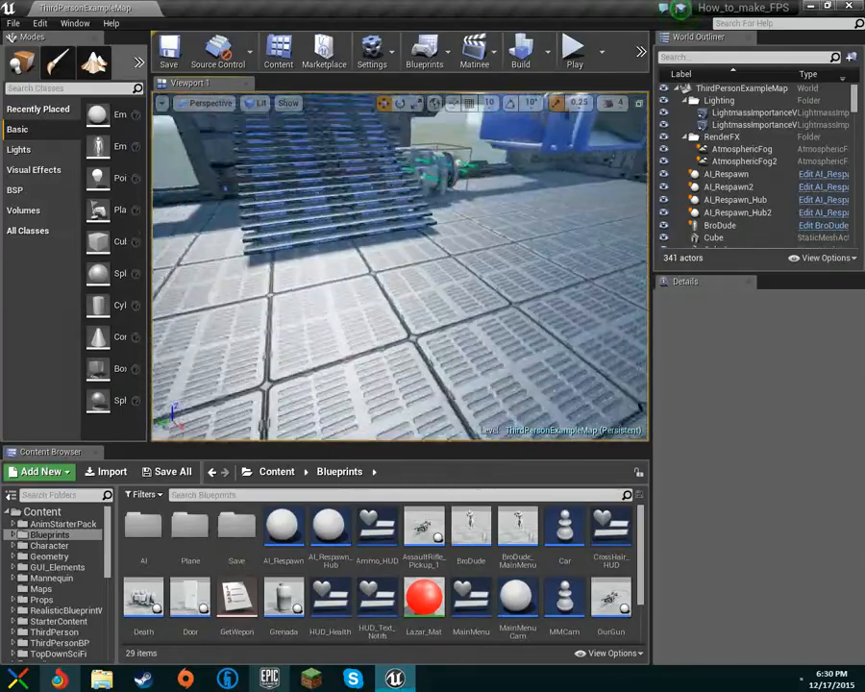
{"action": "right_click_drag", "start_coordinate": [400, 267], "coordinate": [429, 271]}
{"action": "key", "text": "s"}
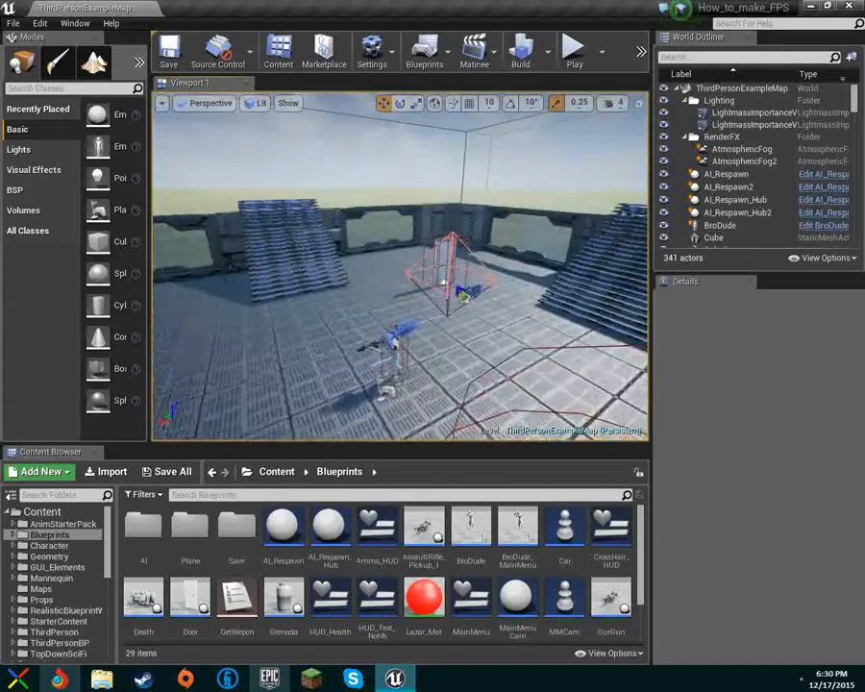
{"action": "key", "text": "s"}
{"action": "right_click_drag", "start_coordinate": [400, 267], "coordinate": [229, 270]}
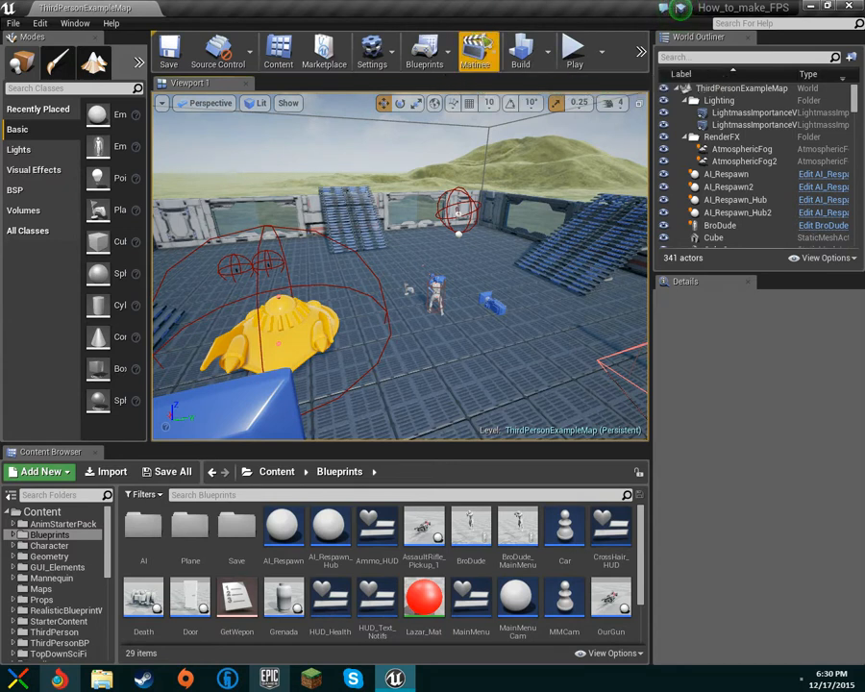
{"action": "left_click", "coordinate": [476, 56]}
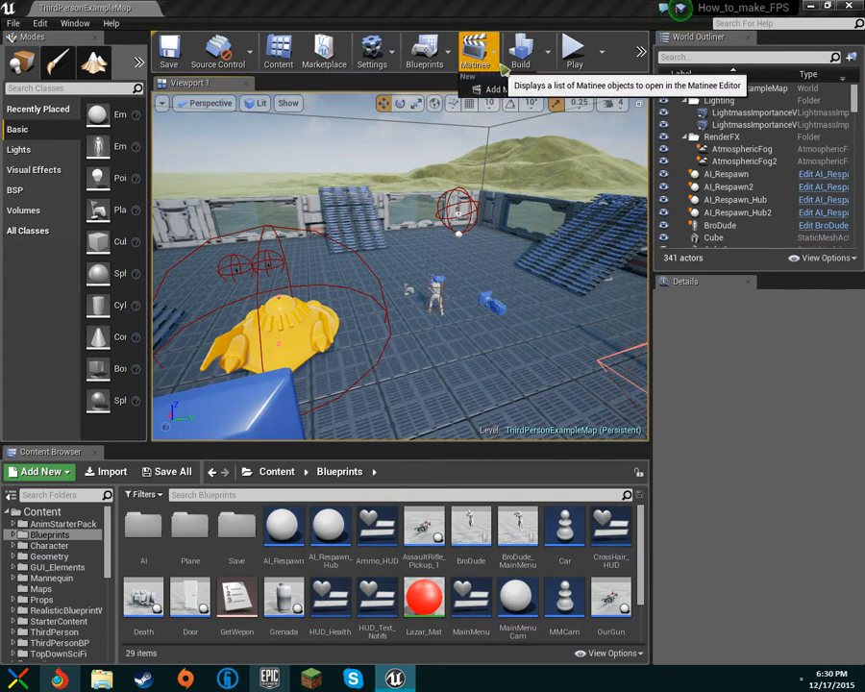
{"action": "left_click", "coordinate": [504, 89]}
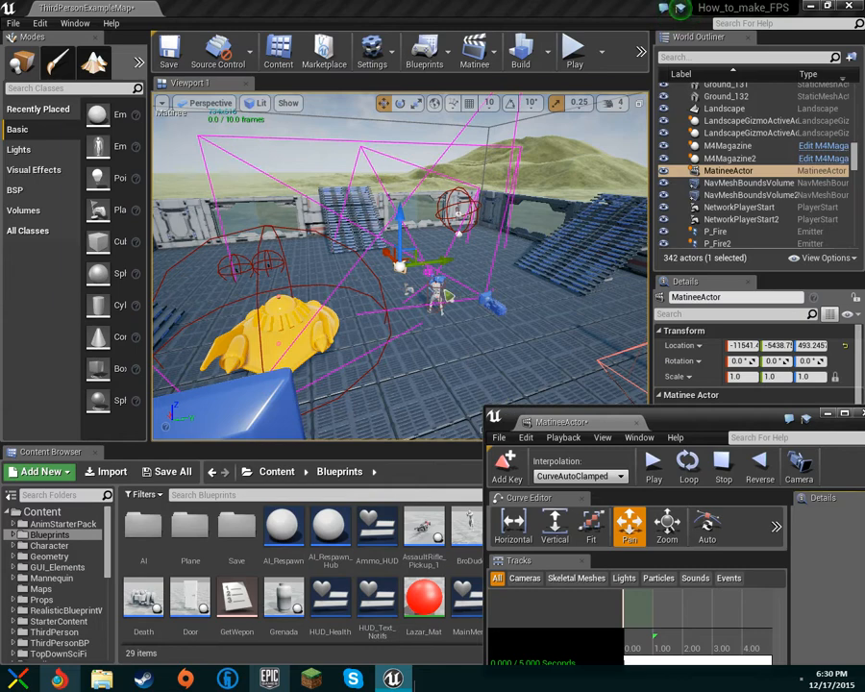
Dock the floating Matinee editor window into the main editor window.
{"action": "left_click_drag", "start_coordinate": [523, 420], "coordinate": [253, 388]}
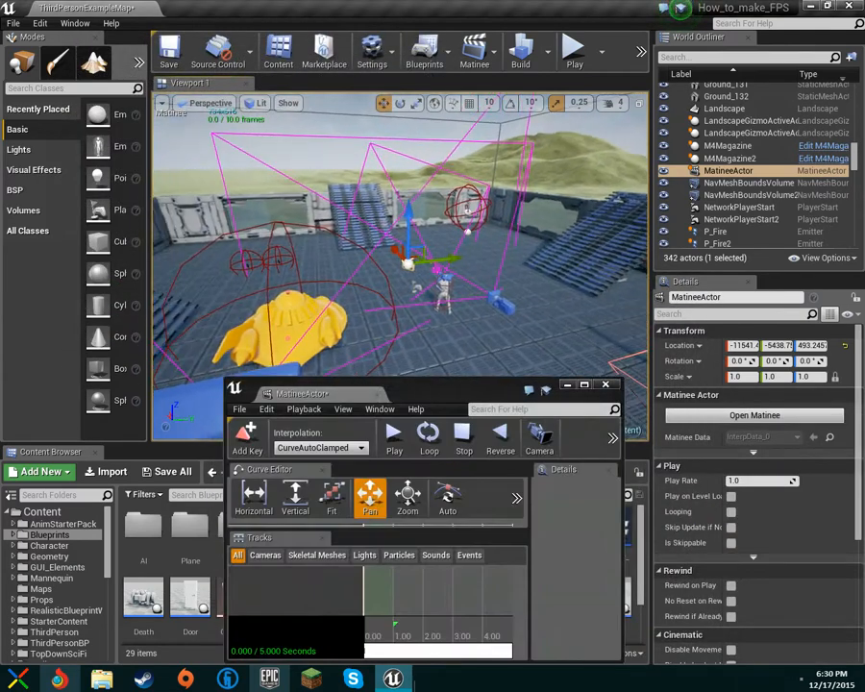
{"action": "right_click_drag", "start_coordinate": [385, 250], "coordinate": [615, 242]}
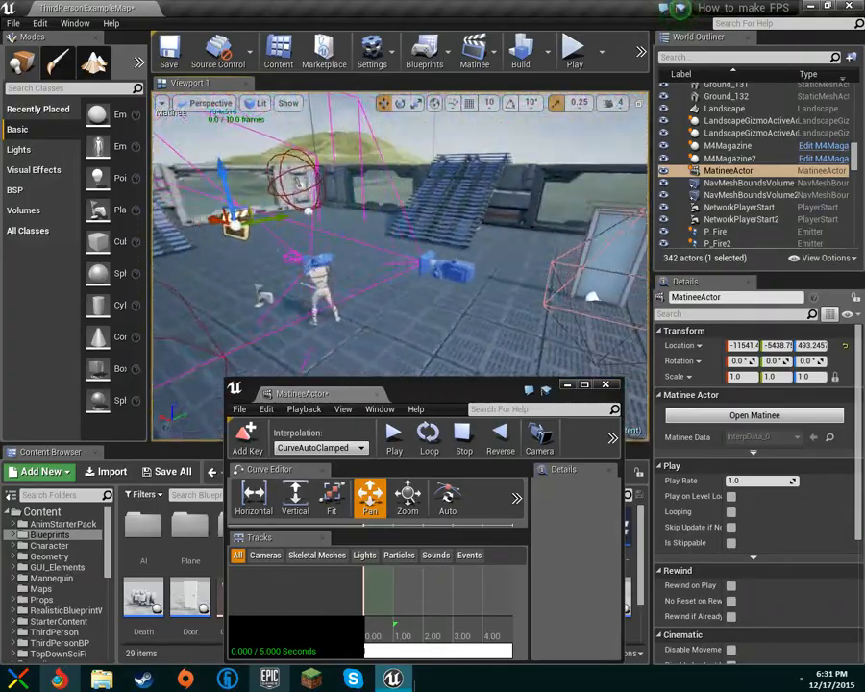
{"action": "right_click_drag", "start_coordinate": [400, 267], "coordinate": [226, 252]}
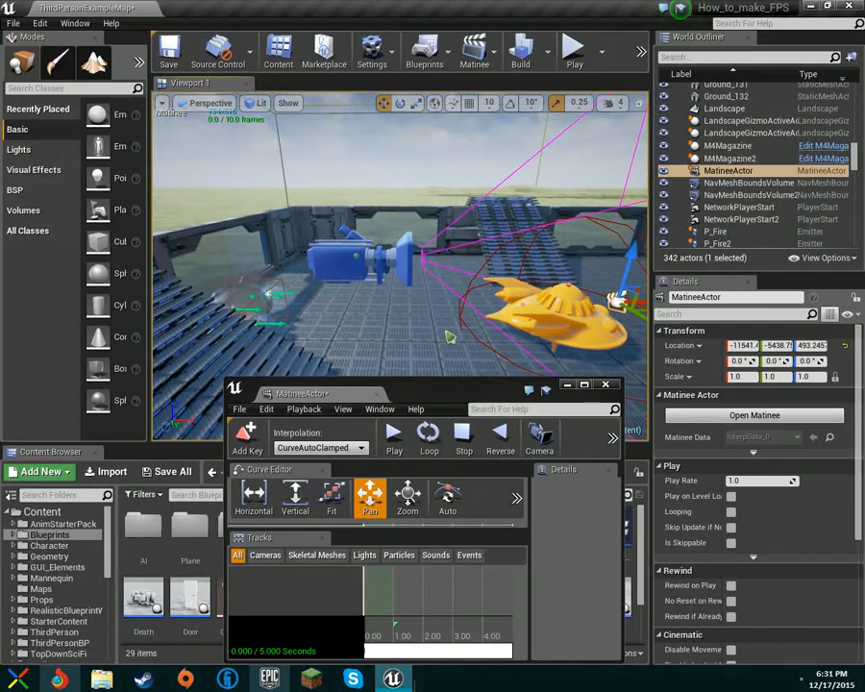
{"action": "left_click_drag", "start_coordinate": [425, 387], "coordinate": [331, 230]}
{"action": "left_click_drag", "start_coordinate": [233, 230], "coordinate": [174, 141]}
Check the Camera track filter and File and Edit menus, then start a new camera group.
{"action": "left_click", "coordinate": [74, 353]}
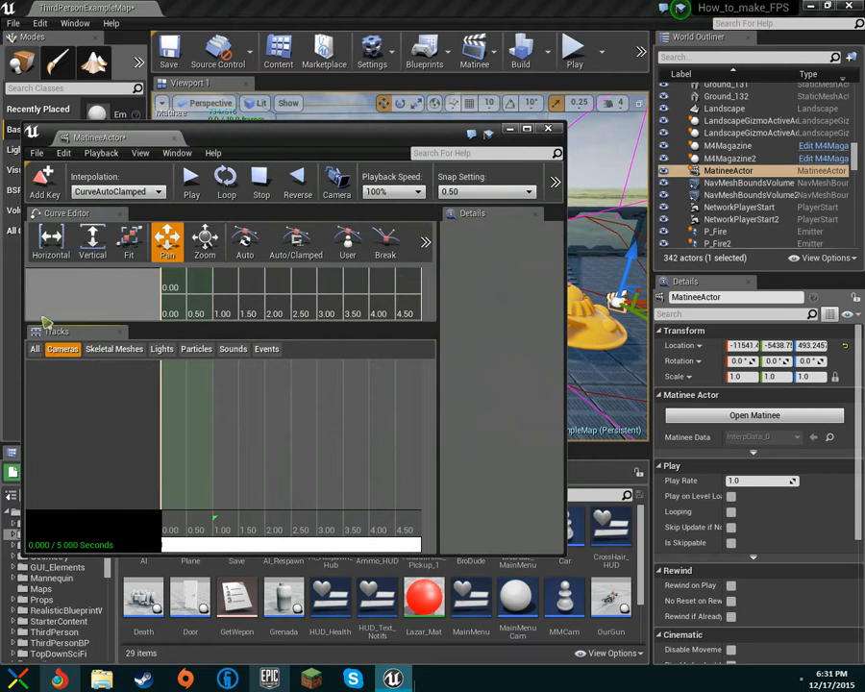
{"action": "left_click", "coordinate": [36, 153]}
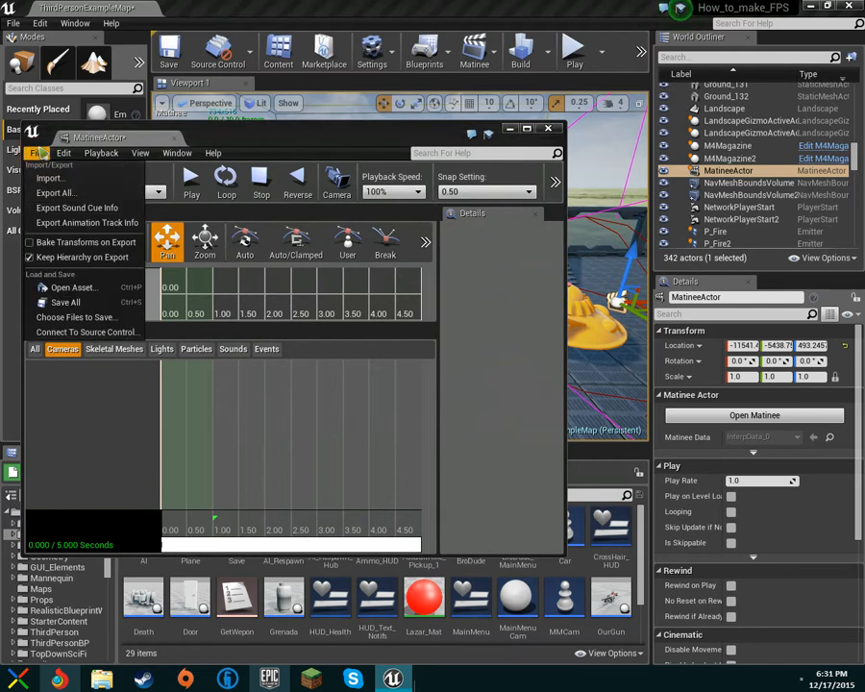
{"action": "left_click", "coordinate": [39, 153]}
{"action": "left_click", "coordinate": [62, 153]}
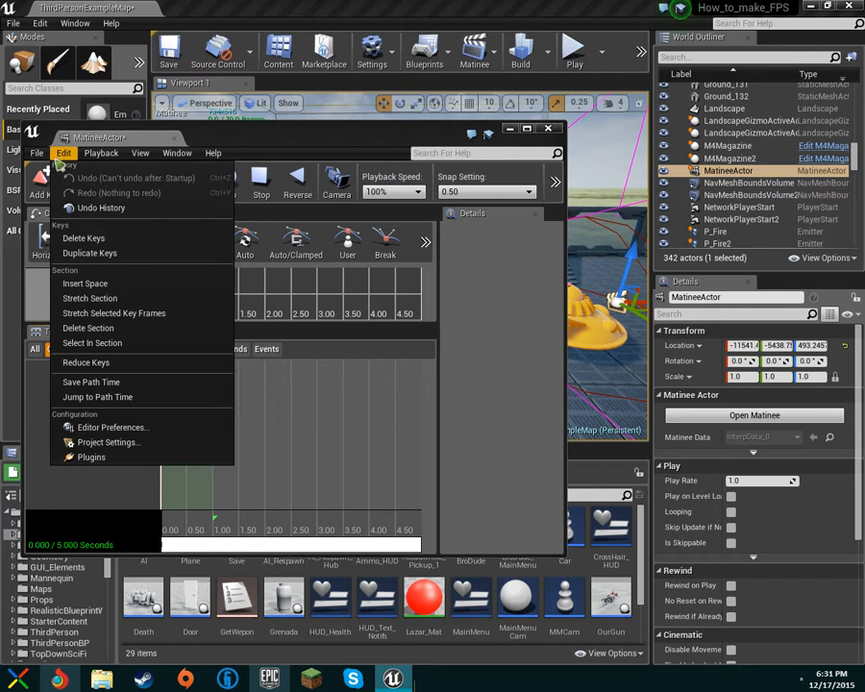
{"action": "left_click", "coordinate": [36, 382]}
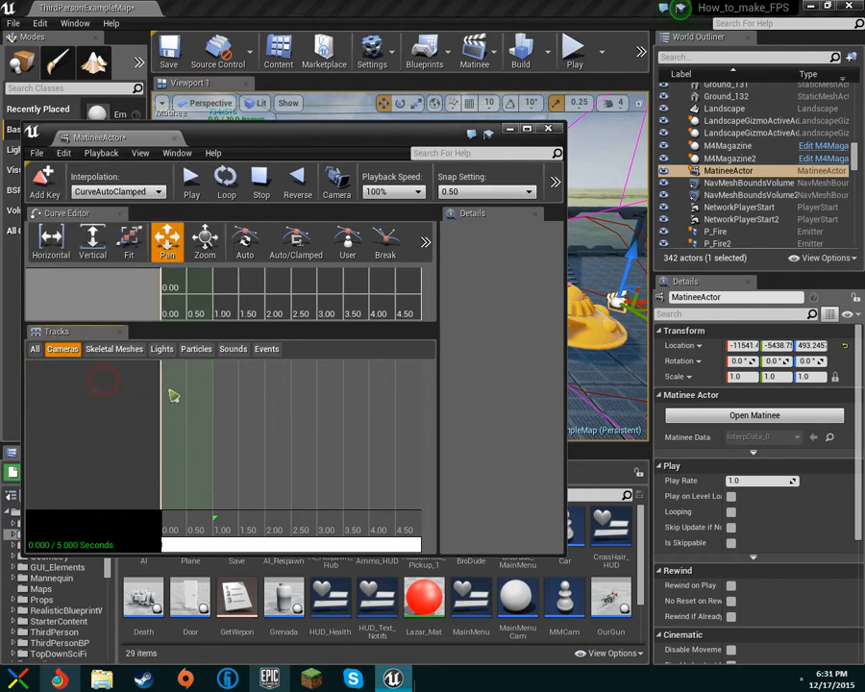
{"action": "left_click", "coordinate": [35, 349]}
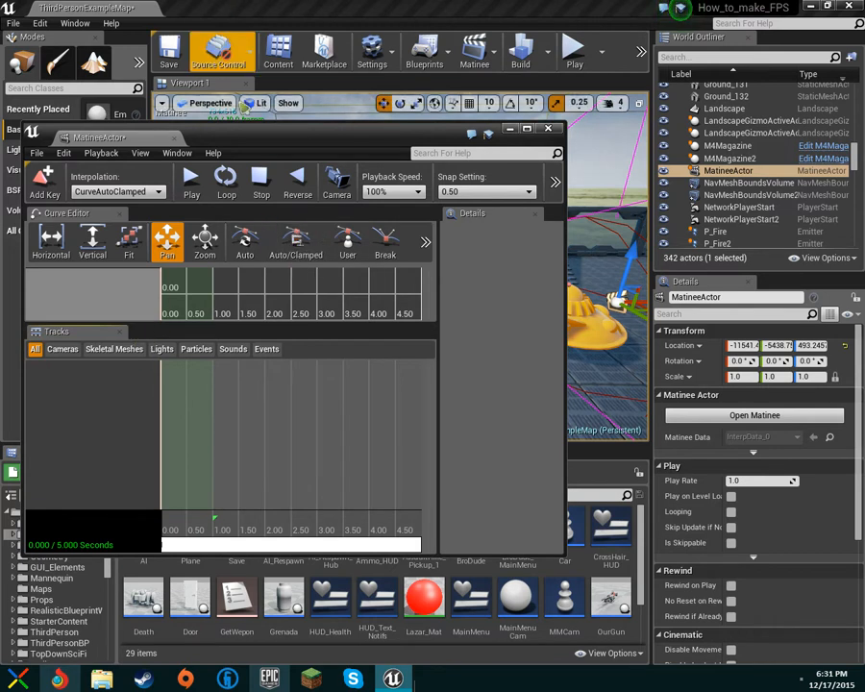
{"action": "left_click", "coordinate": [337, 181]}
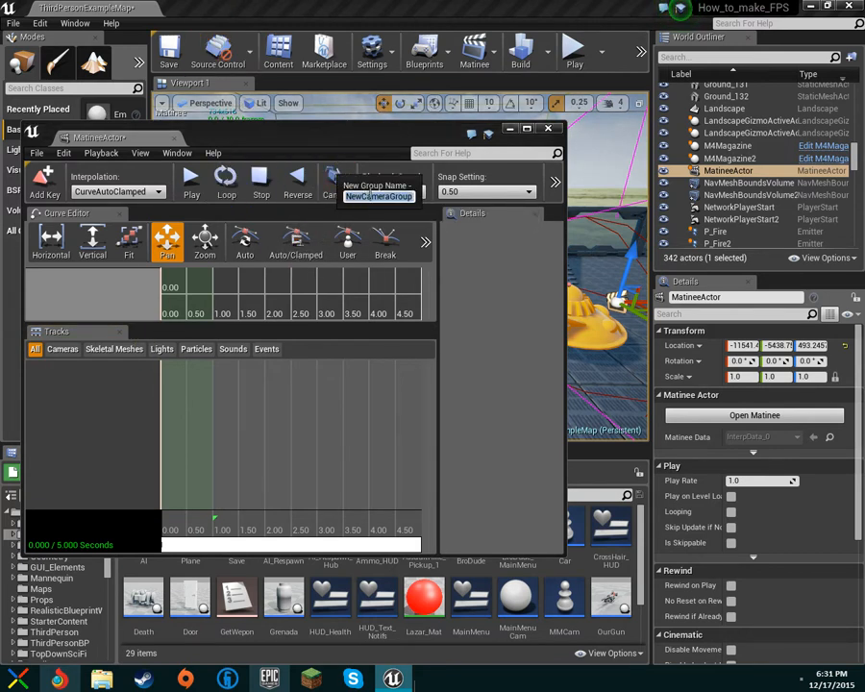
Accept the name NewCameraGroup and select its Movement track, viewing the new camera from above.
{"action": "key", "text": "Return"}
{"action": "left_click_drag", "start_coordinate": [293, 149], "coordinate": [500, 520]}
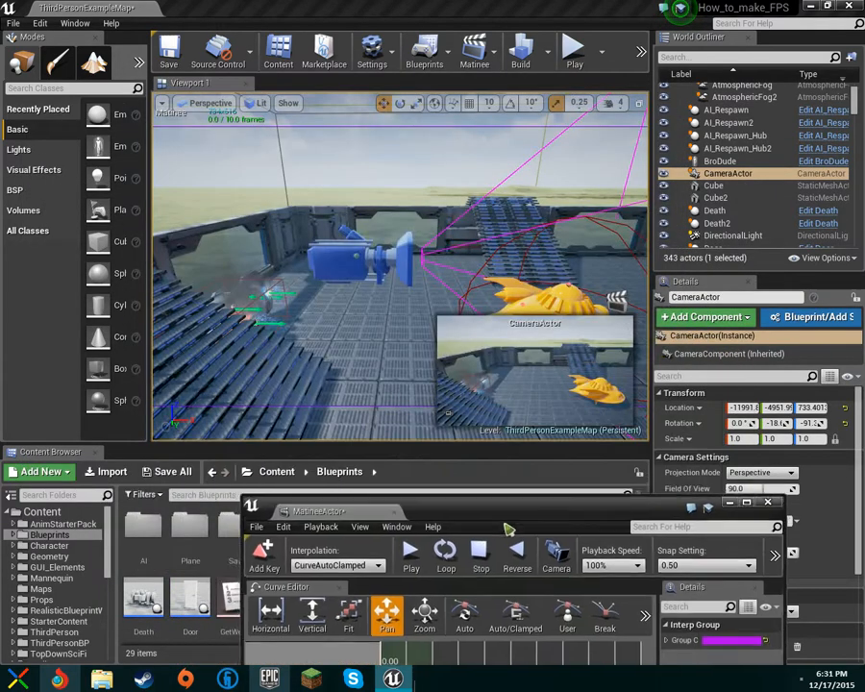
{"action": "left_click_drag", "start_coordinate": [556, 526], "coordinate": [473, 113]}
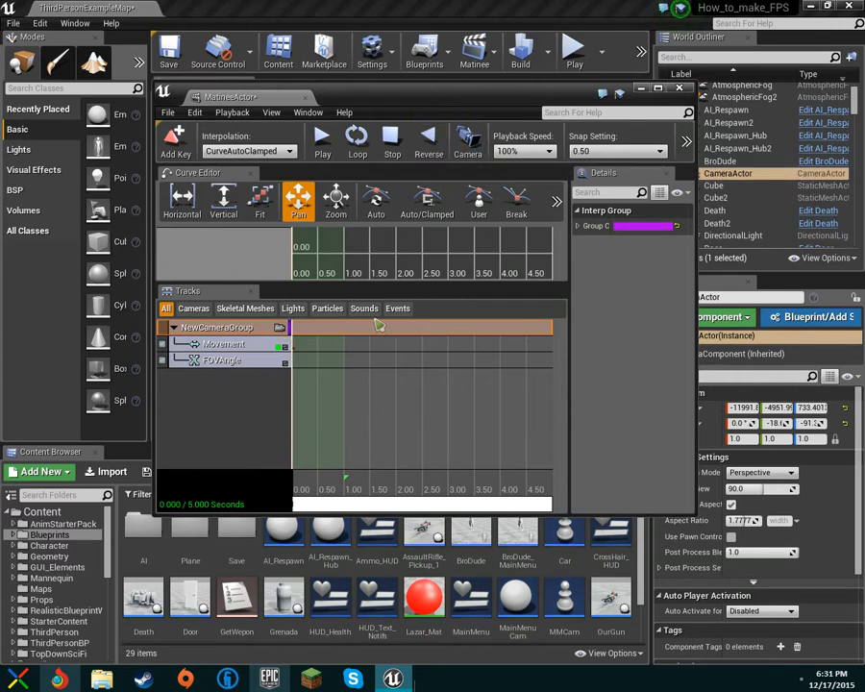
{"action": "left_click_drag", "start_coordinate": [396, 99], "coordinate": [343, 75]}
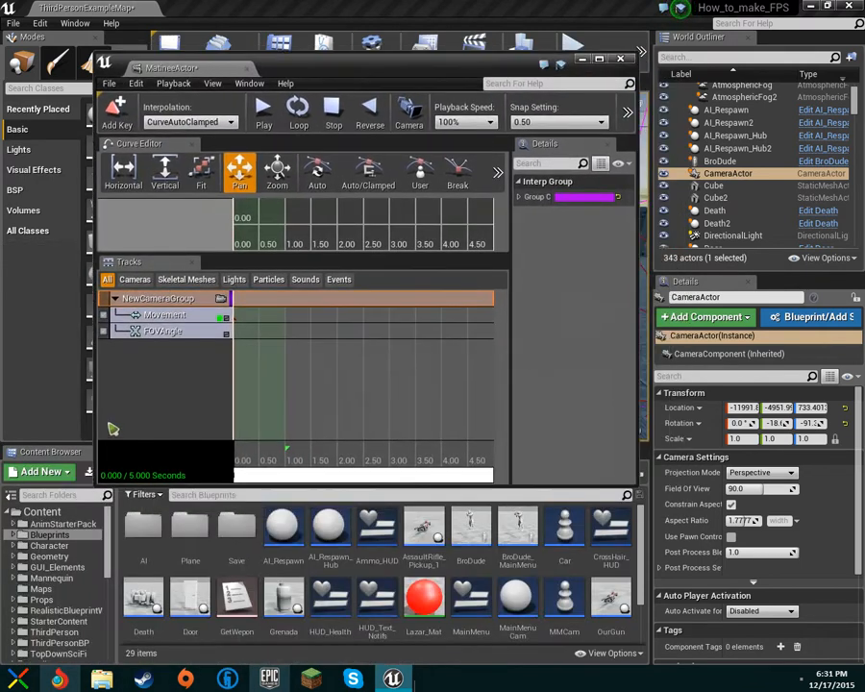
{"action": "left_click", "coordinate": [154, 316]}
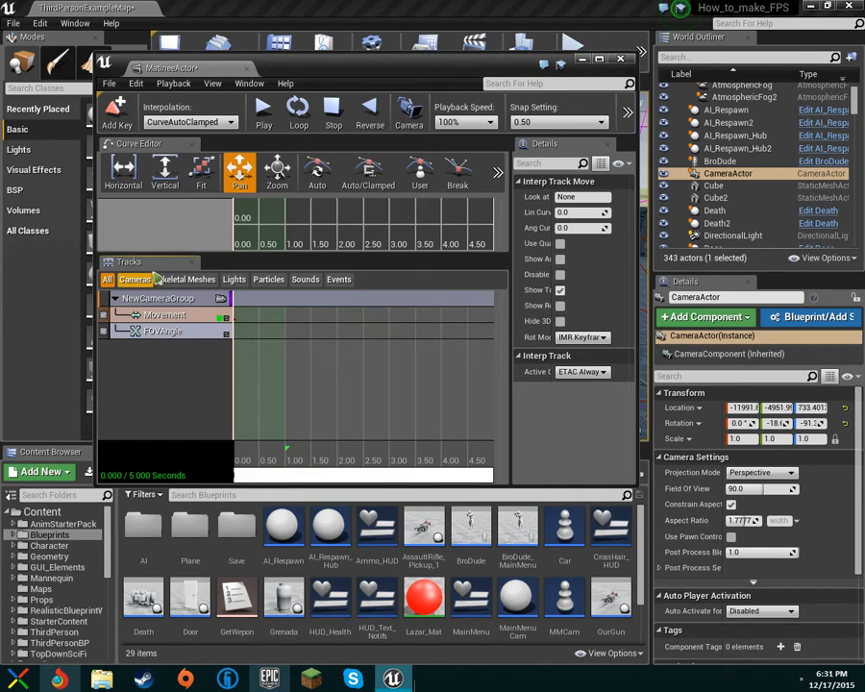
{"action": "left_click_drag", "start_coordinate": [358, 64], "coordinate": [240, 307]}
{"action": "left_click_drag", "start_coordinate": [195, 270], "coordinate": [361, 267]}
{"action": "right_click_drag", "start_coordinate": [384, 240], "coordinate": [365, 213]}
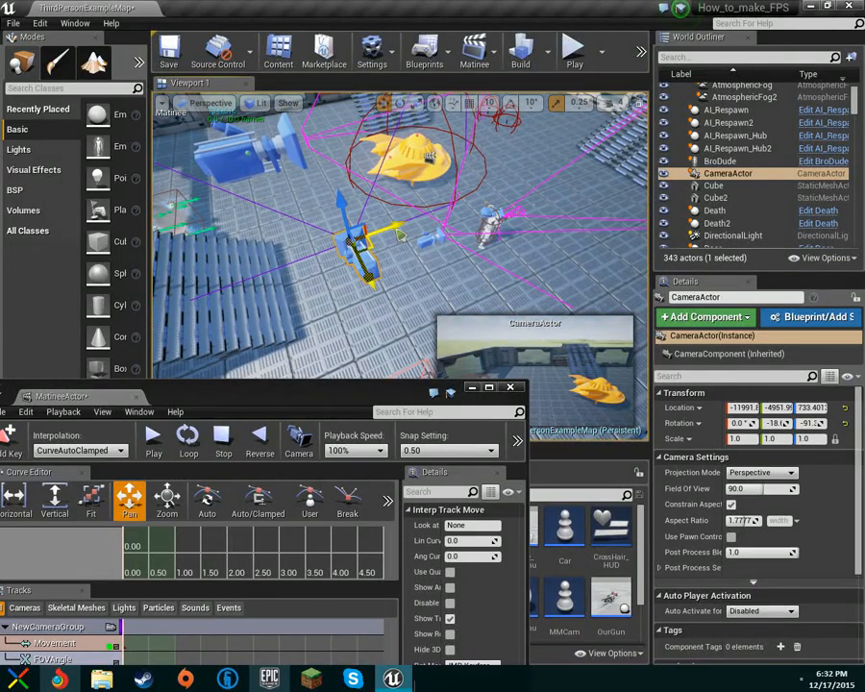
Select NewCameraGroup and try deleting the camera actor, undoing the attempt.
{"action": "key", "text": "Delete"}
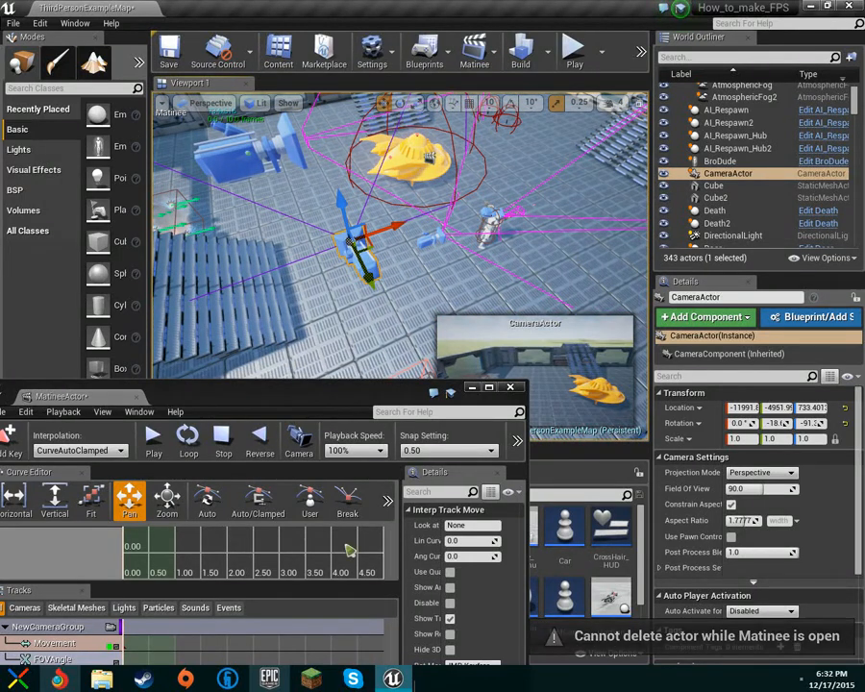
{"action": "left_click_drag", "start_coordinate": [261, 407], "coordinate": [304, 259]}
{"action": "left_click", "coordinate": [119, 478]}
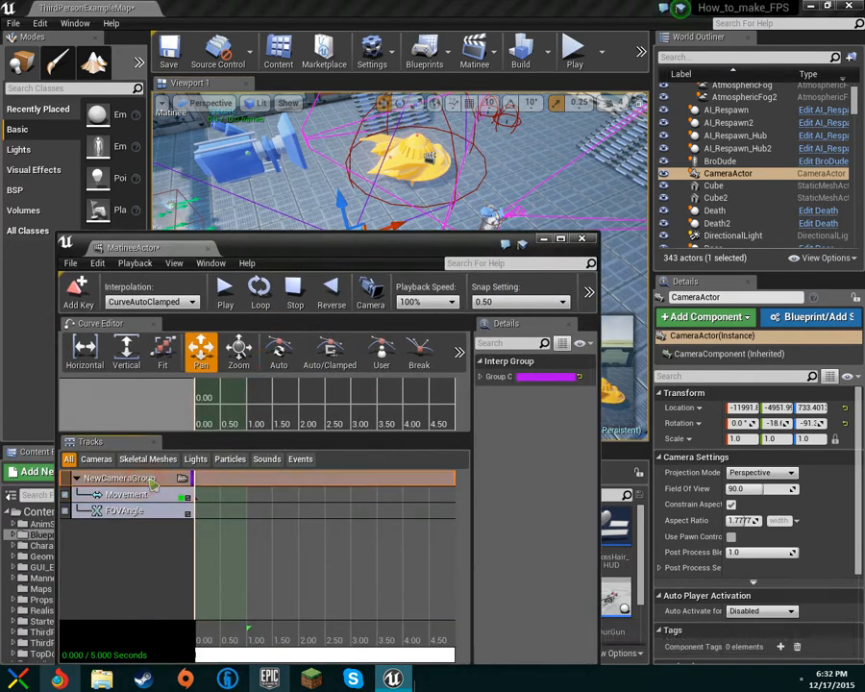
{"action": "left_click_drag", "start_coordinate": [392, 248], "coordinate": [344, 400]}
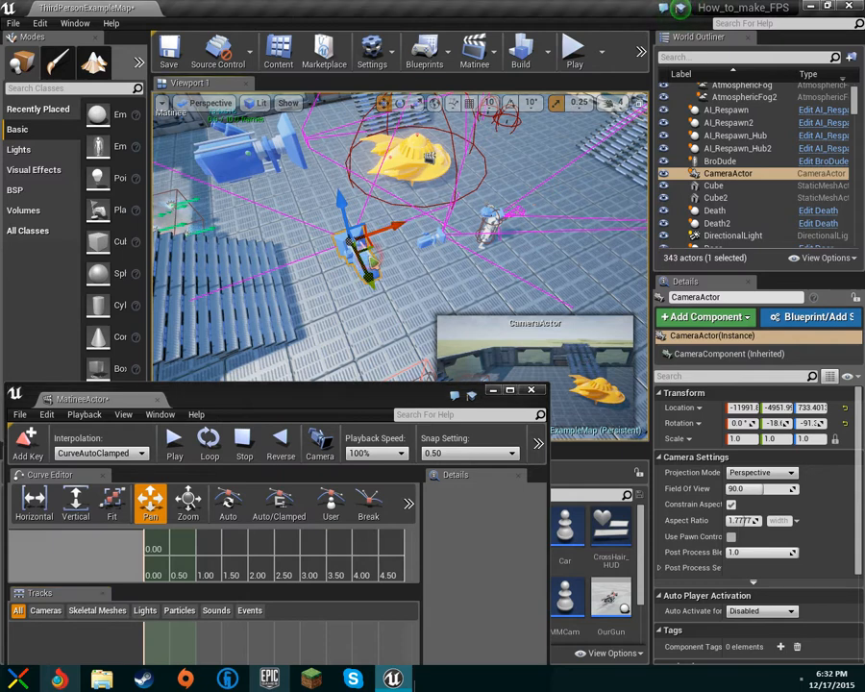
{"action": "key", "text": "Delete"}
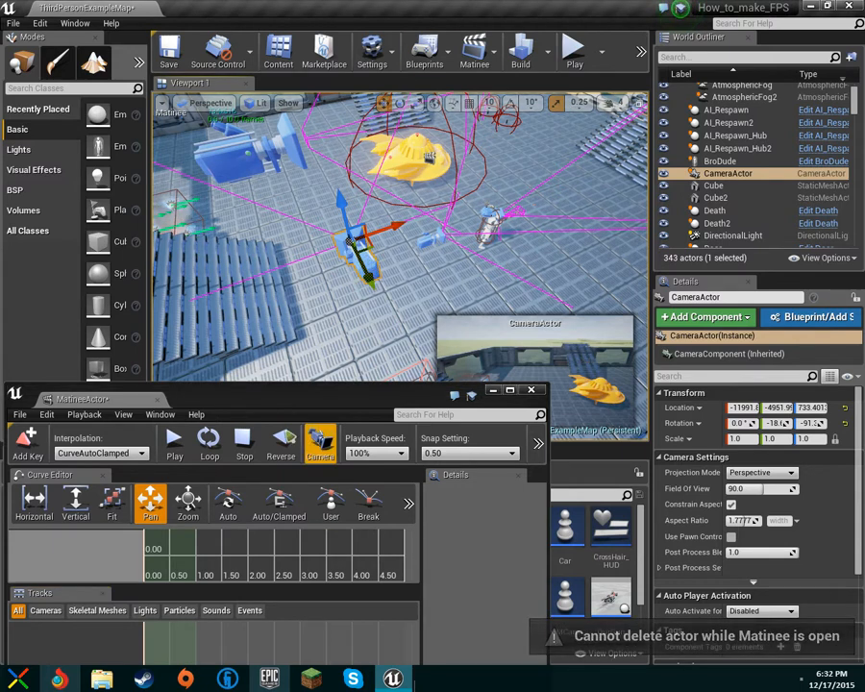
{"action": "left_click_drag", "start_coordinate": [293, 398], "coordinate": [363, 187]}
{"action": "left_click", "coordinate": [187, 416]}
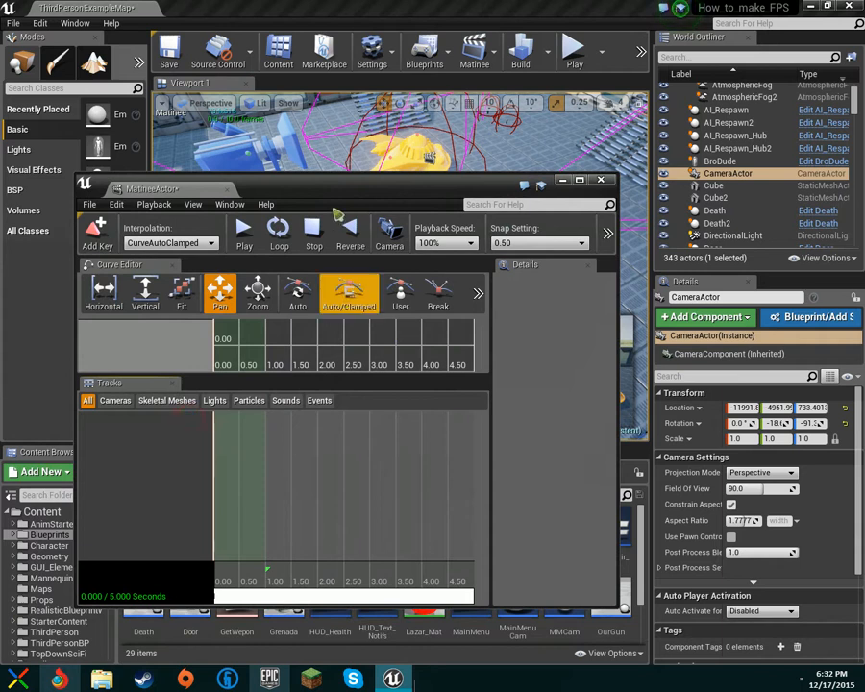
{"action": "key", "text": "ctrl+z"}
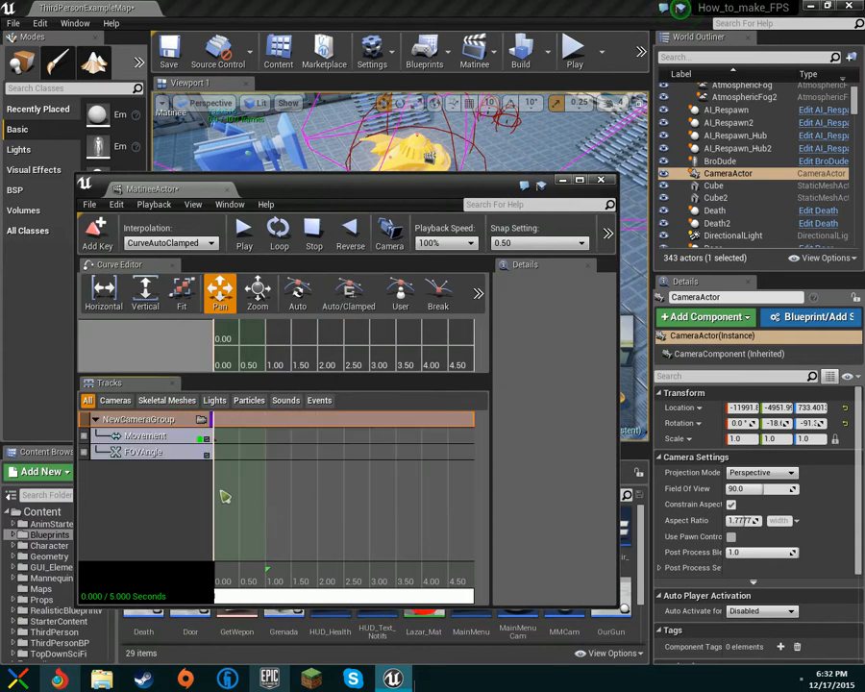
Delete NewCameraGroup, close Matinee, and delete the CameraActor from the level.
{"action": "right_click", "coordinate": [148, 421]}
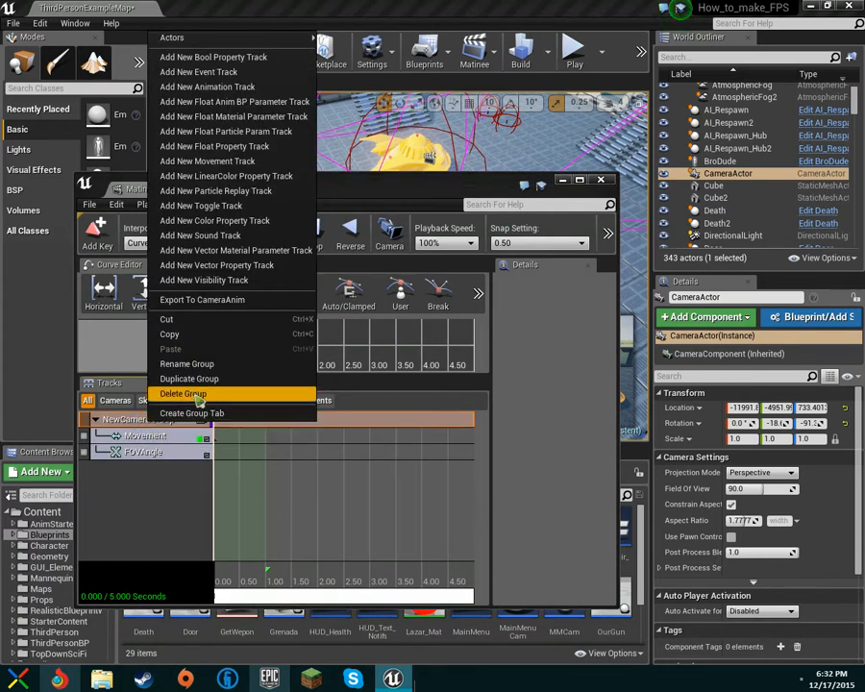
{"action": "left_click", "coordinate": [197, 395]}
{"action": "left_click", "coordinate": [603, 180]}
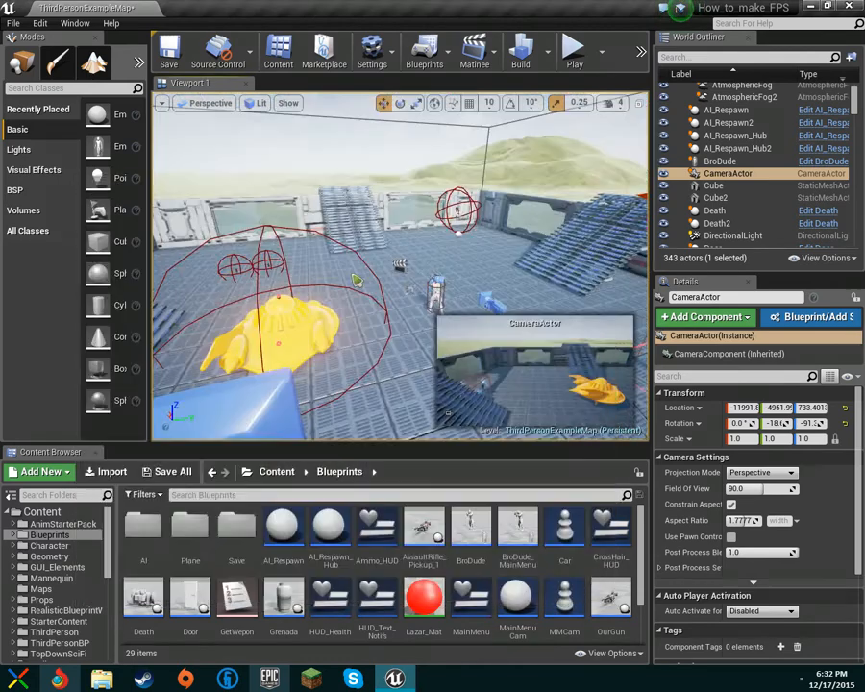
{"action": "right_click_drag", "start_coordinate": [411, 284], "coordinate": [411, 284]}
{"action": "key", "text": "Delete"}
Reopen the existing MatineeActor in the Matinee editor.
{"action": "left_click", "coordinate": [475, 53]}
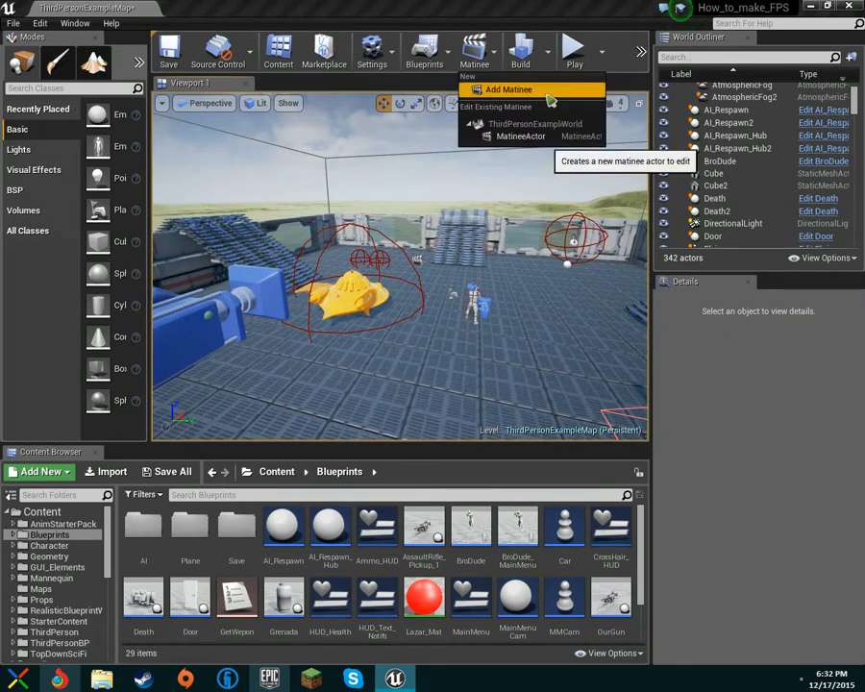
{"action": "left_click", "coordinate": [555, 141]}
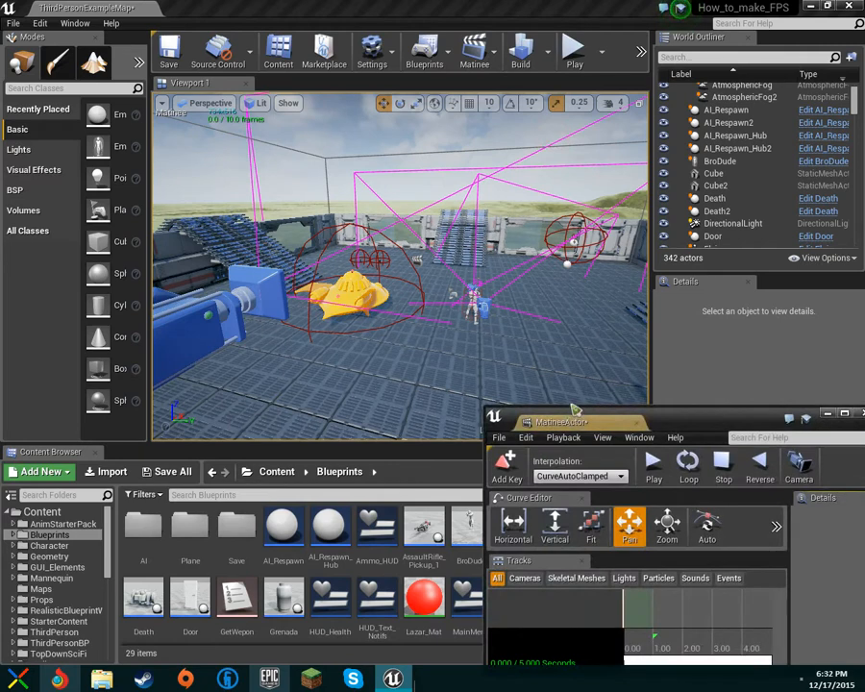
{"action": "left_click_drag", "start_coordinate": [501, 471], "coordinate": [204, 271]}
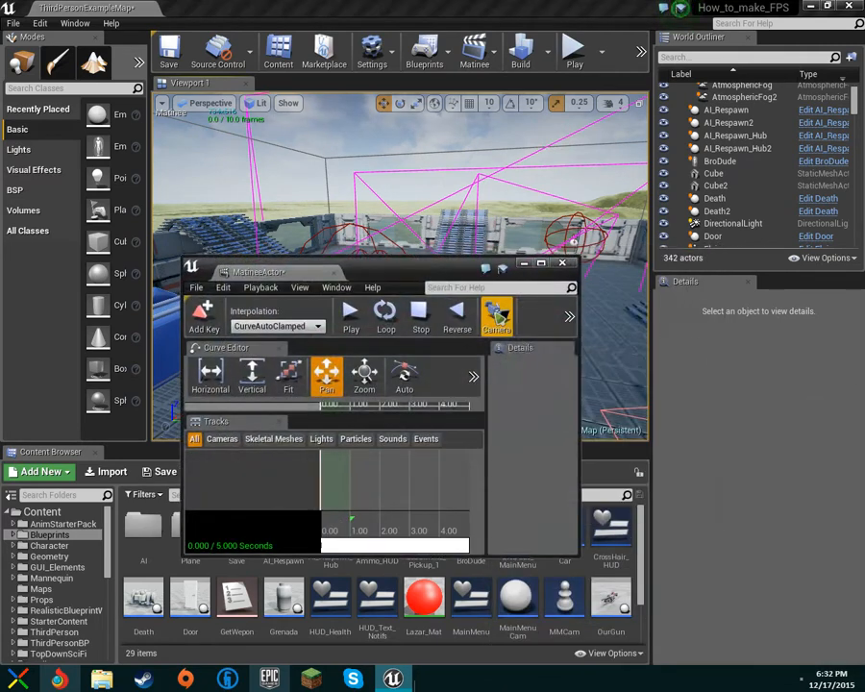
Add a camera group named CutScene1 and move the editor off the viewport.
{"action": "left_click", "coordinate": [494, 309]}
{"action": "type", "text": "C"}
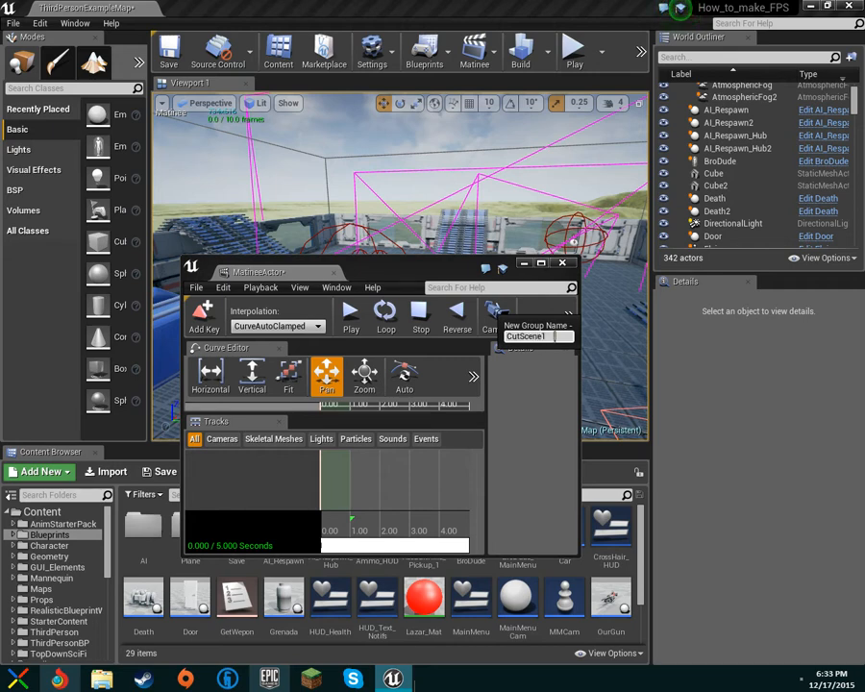
{"action": "type", "text": "utScene1"}
{"action": "key", "text": "Return"}
{"action": "left_click_drag", "start_coordinate": [221, 274], "coordinate": [68, 176]}
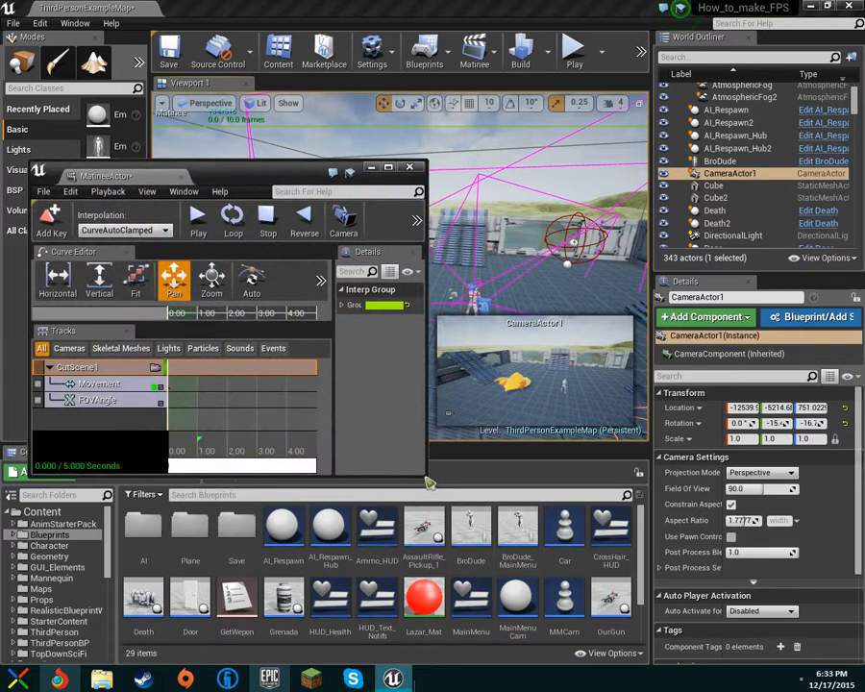
{"action": "left_click_drag", "start_coordinate": [287, 167], "coordinate": [208, 491]}
Turn CameraActor1 toward the arena and slide it to the left.
{"action": "key", "text": "s"}
{"action": "right_click_drag", "start_coordinate": [408, 270], "coordinate": [394, 290]}
{"action": "key", "text": "e"}
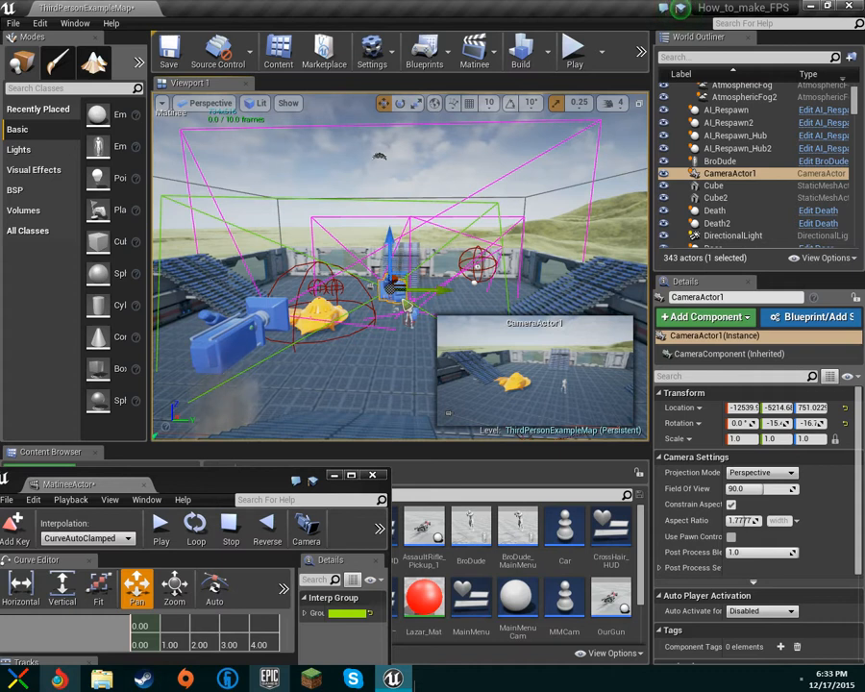
{"action": "key", "text": "e"}
{"action": "left_click_drag", "start_coordinate": [416, 300], "coordinate": [442, 306]}
{"action": "key", "text": "w"}
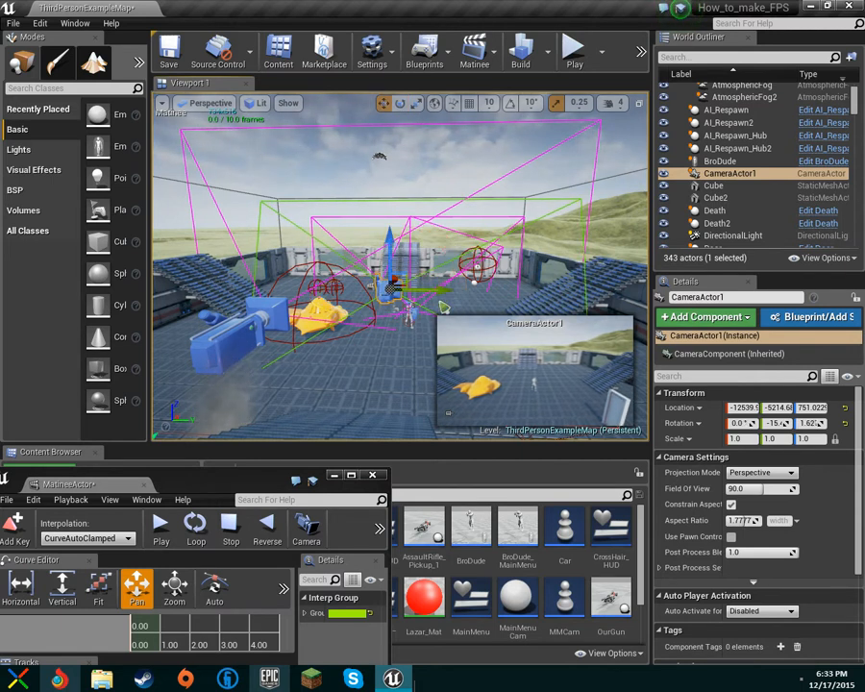
{"action": "left_click_drag", "start_coordinate": [444, 290], "coordinate": [358, 311]}
{"action": "key", "text": "e"}
{"action": "right_click_drag", "start_coordinate": [360, 311], "coordinate": [432, 311]}
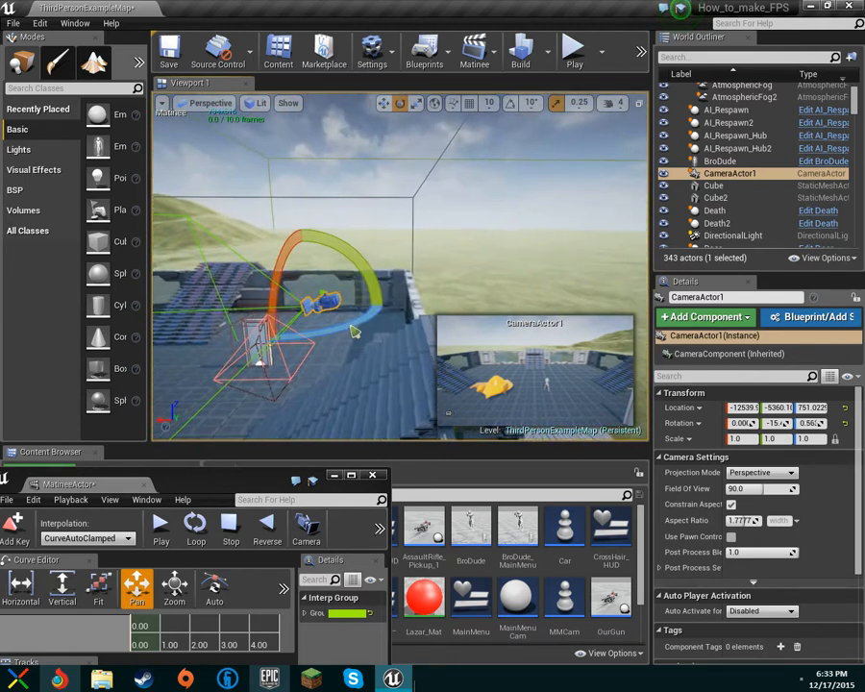
Move CameraActor1 over to the stairs at the arena's edge.
{"action": "right_click_drag", "start_coordinate": [373, 379], "coordinate": [359, 392]}
{"action": "key", "text": "w"}
{"action": "right_click_drag", "start_coordinate": [403, 329], "coordinate": [426, 369]}
{"action": "left_click_drag", "start_coordinate": [317, 210], "coordinate": [619, 281]}
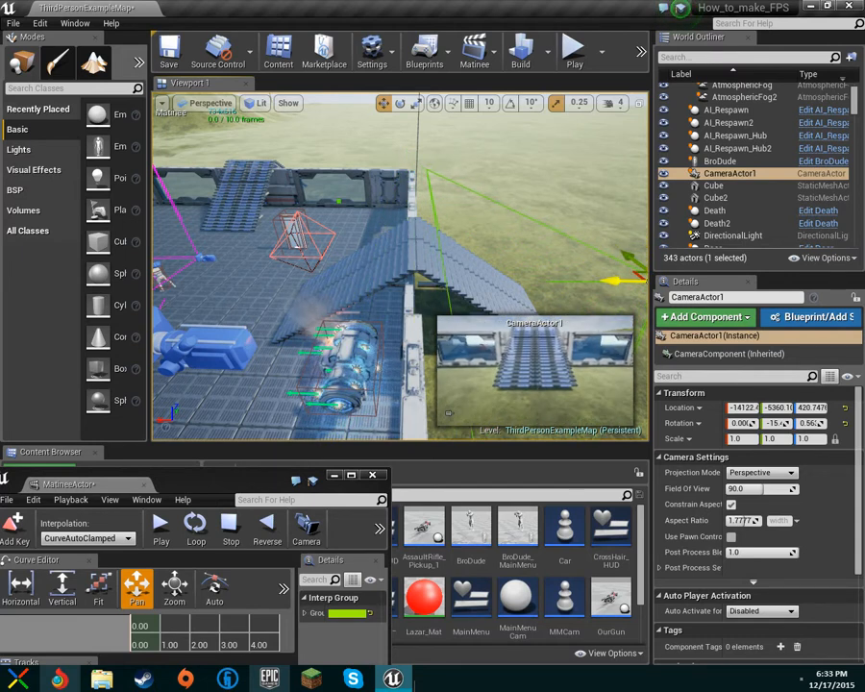
{"action": "right_click_drag", "start_coordinate": [584, 209], "coordinate": [594, 219]}
{"action": "left_click_drag", "start_coordinate": [251, 471], "coordinate": [284, 159]}
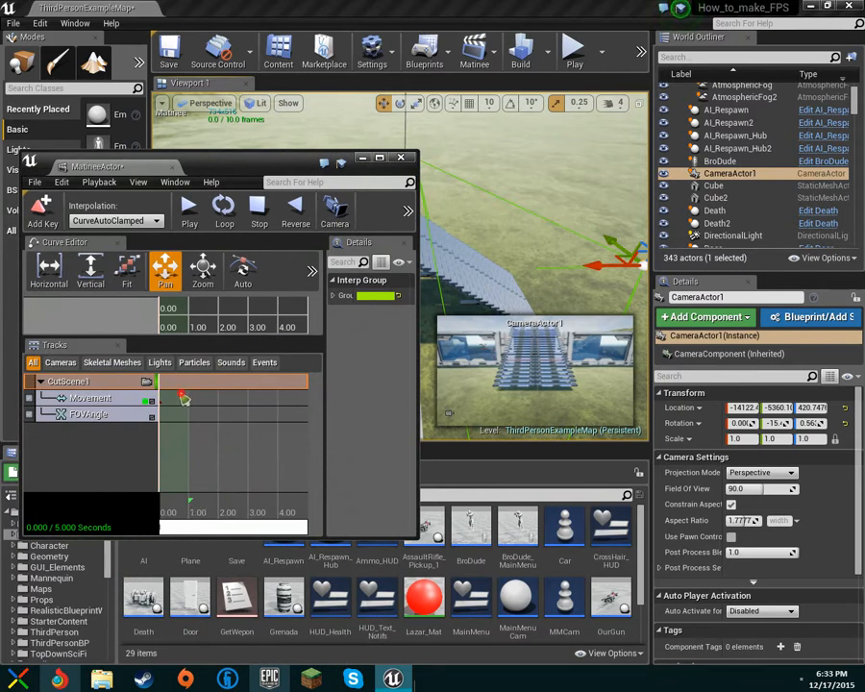
Add a key at 0.00 s on the CutScene1 Movement track.
{"action": "right_click", "coordinate": [158, 393]}
{"action": "right_click", "coordinate": [170, 384]}
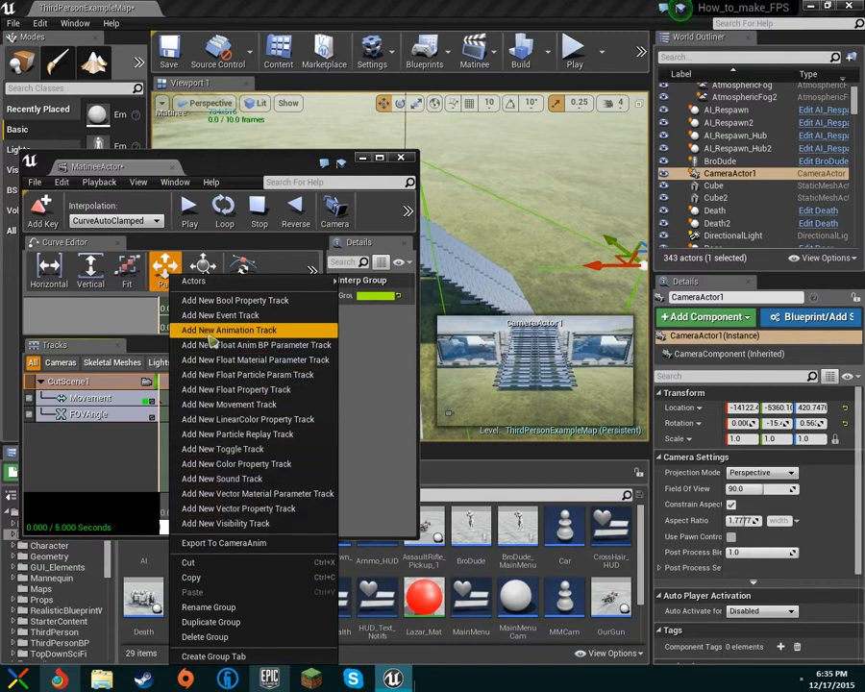
{"action": "left_click", "coordinate": [350, 367]}
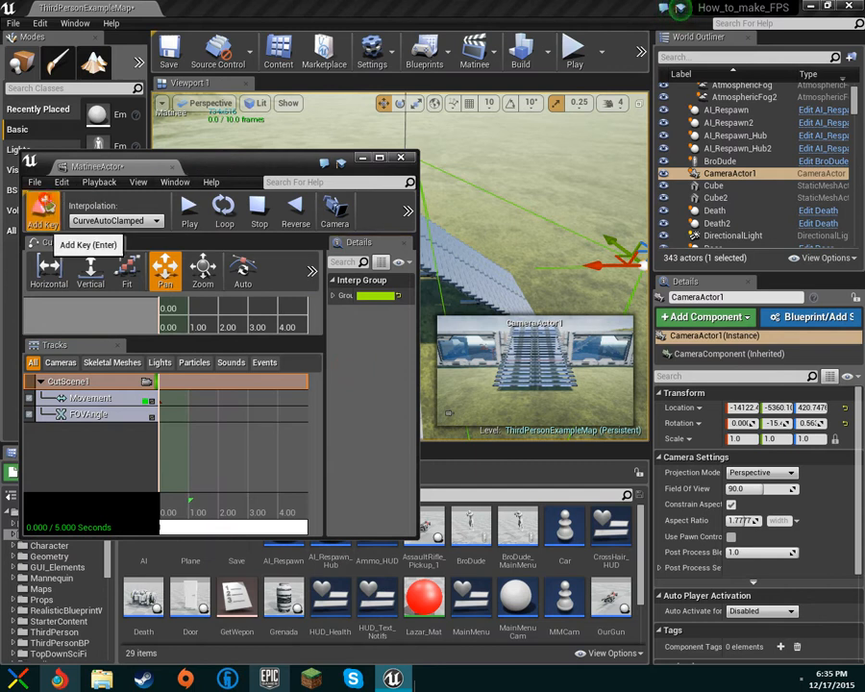
{"action": "left_click", "coordinate": [40, 206]}
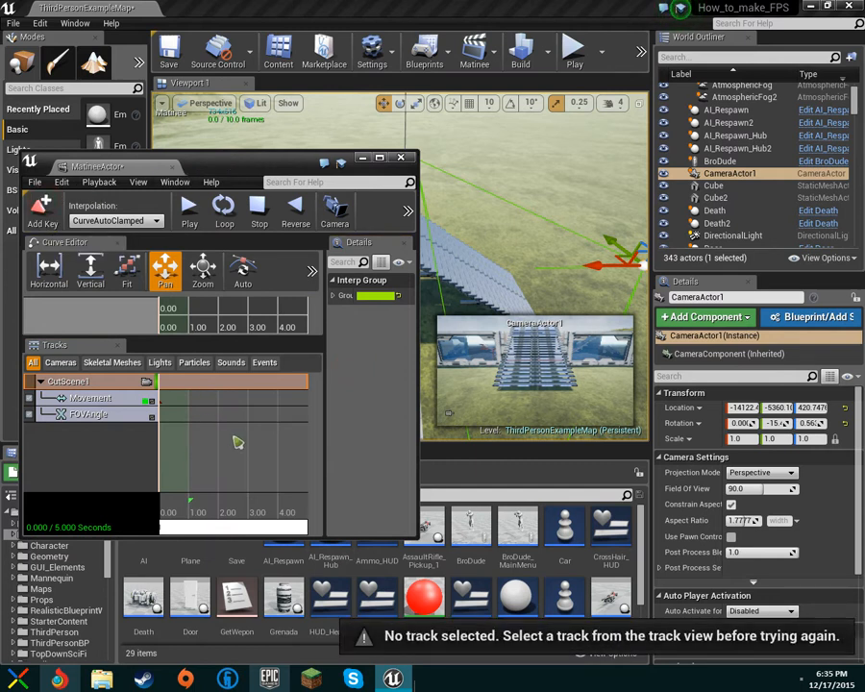
{"action": "left_click", "coordinate": [102, 397]}
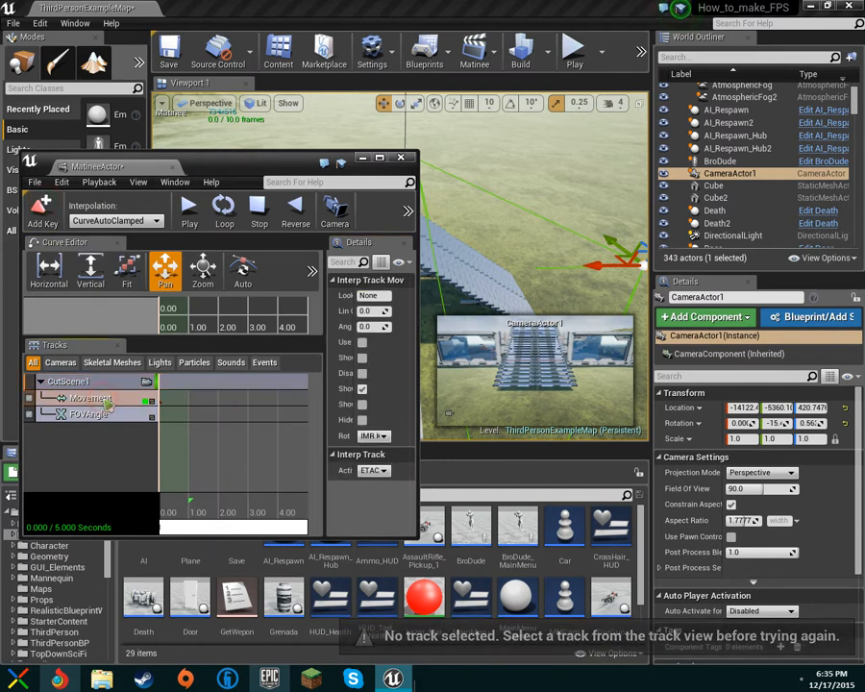
{"action": "left_click", "coordinate": [40, 206]}
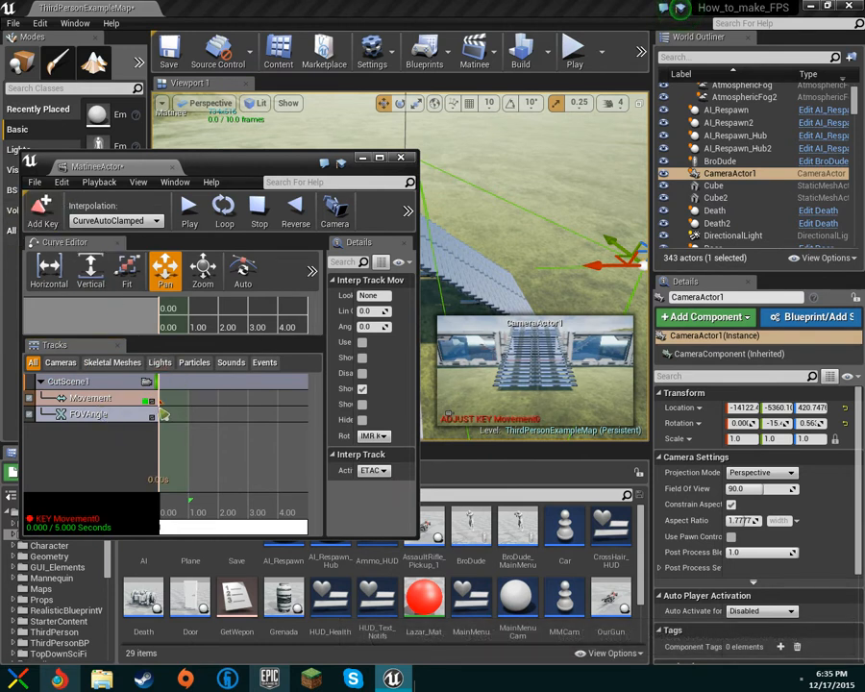
Slide CameraActor1 left along X and raise it higher.
{"action": "right_click_drag", "start_coordinate": [476, 261], "coordinate": [477, 256]}
{"action": "left_click_drag", "start_coordinate": [263, 170], "coordinate": [179, 268]}
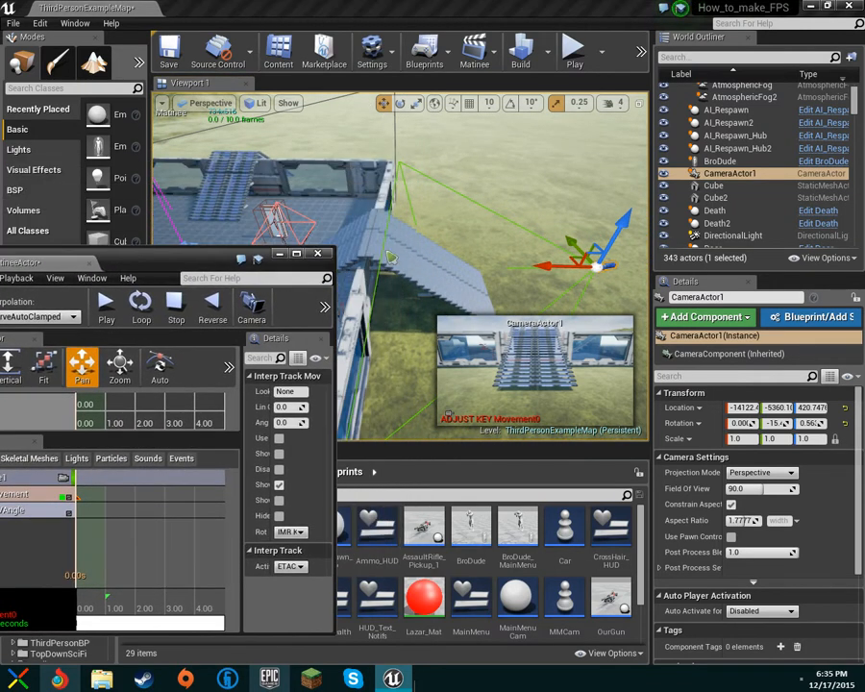
{"action": "mouse_move", "coordinate": [443, 224]}
{"action": "right_mouse_down"}
{"action": "mouse_move", "coordinate": [463, 237]}
{"action": "mouse_move", "coordinate": [458, 230]}
{"action": "right_mouse_up"}
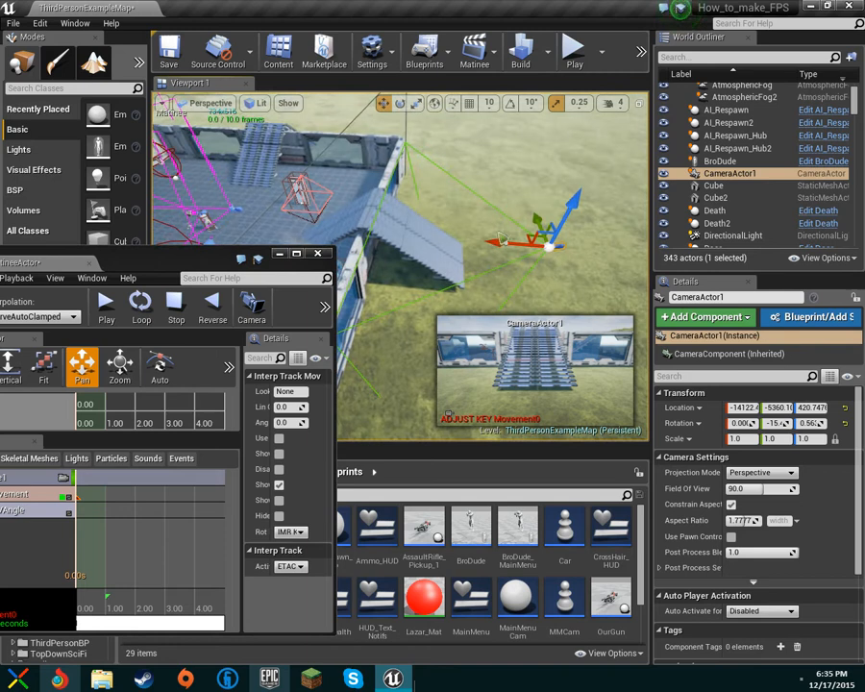
{"action": "left_click_drag", "start_coordinate": [500, 238], "coordinate": [394, 207]}
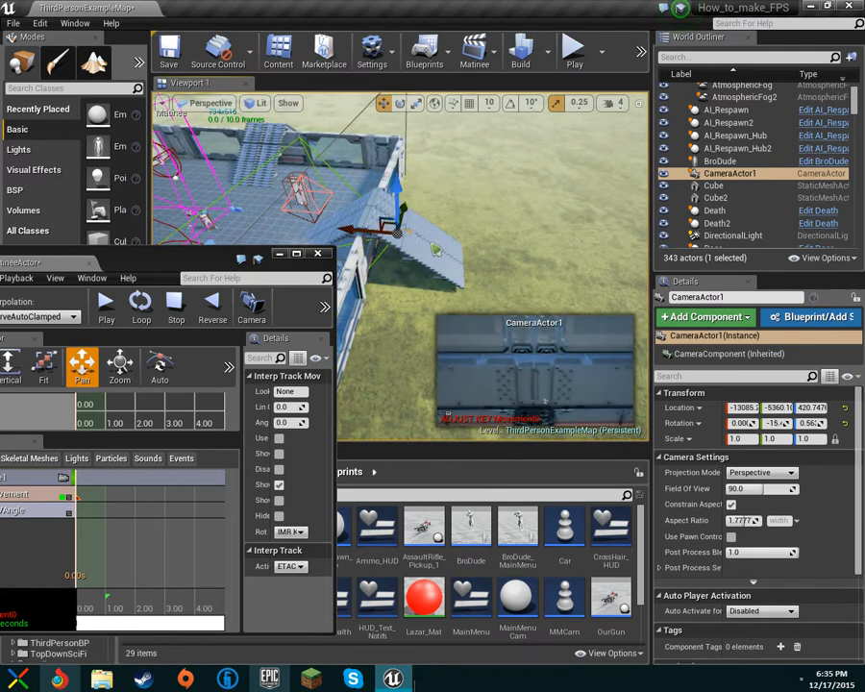
{"action": "right_click_drag", "start_coordinate": [396, 192], "coordinate": [405, 192]}
{"action": "left_click_drag", "start_coordinate": [382, 186], "coordinate": [379, 128]}
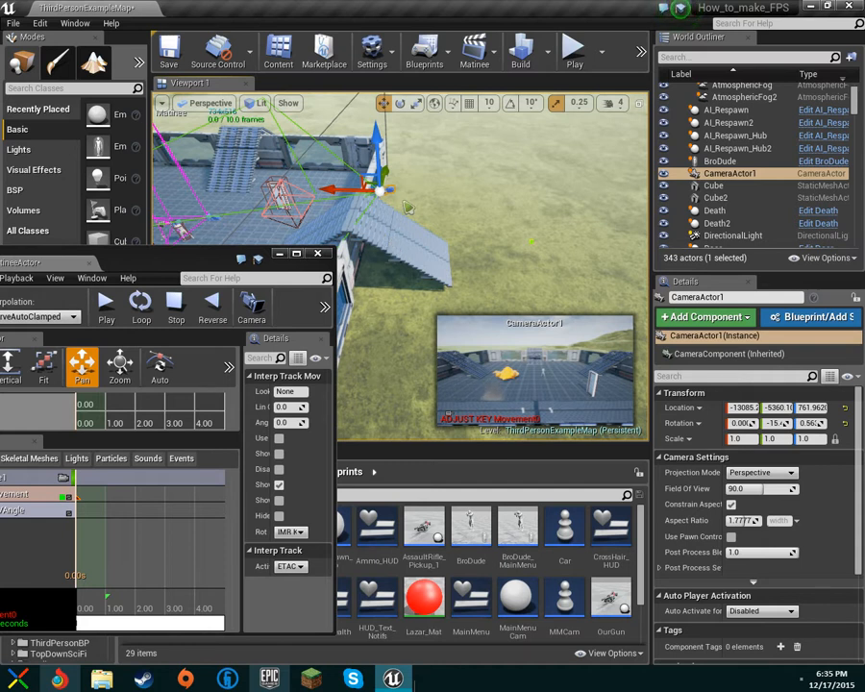
Scrub the Matinee timeline to preview the camera move around 2 s.
{"action": "left_click_drag", "start_coordinate": [151, 539], "coordinate": [137, 543]}
{"action": "left_click_drag", "start_coordinate": [100, 598], "coordinate": [81, 599]}
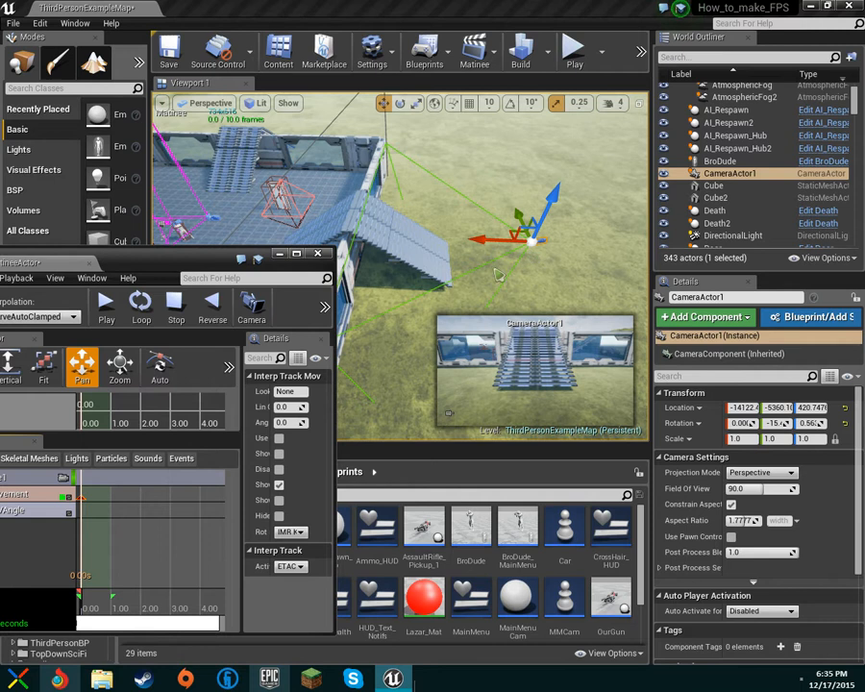
{"action": "right_click_drag", "start_coordinate": [110, 535], "coordinate": [156, 536]}
{"action": "left_click_drag", "start_coordinate": [123, 538], "coordinate": [115, 601]}
{"action": "left_click", "coordinate": [154, 548]}
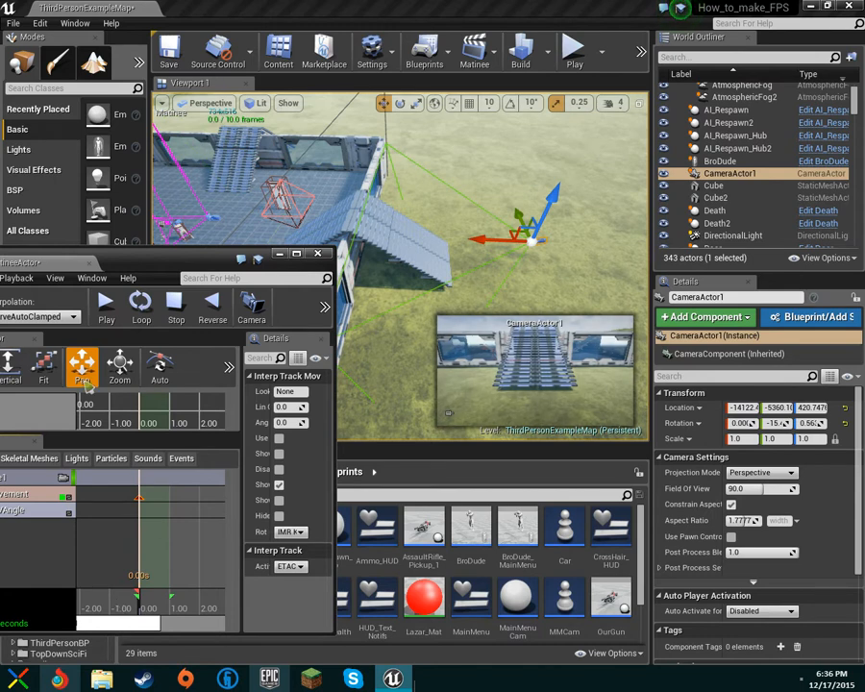
{"action": "left_click_drag", "start_coordinate": [164, 257], "coordinate": [254, 218]}
Add another Movement key and preview the camera at about 1 s.
{"action": "left_click", "coordinate": [54, 272]}
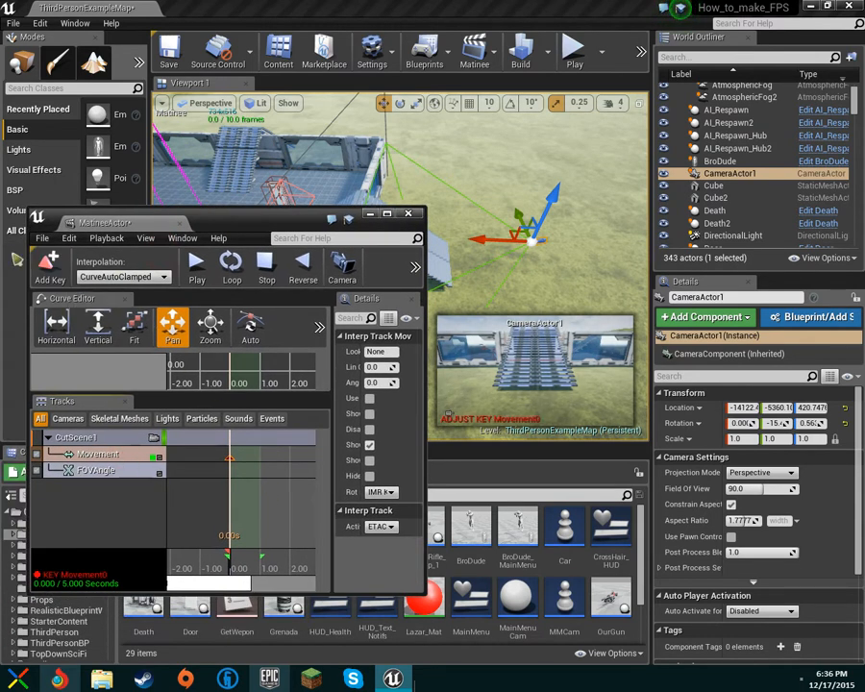
{"action": "mouse_move", "coordinate": [248, 516]}
{"action": "left_mouse_down"}
{"action": "mouse_move", "coordinate": [267, 518]}
{"action": "mouse_move", "coordinate": [223, 526]}
{"action": "mouse_move", "coordinate": [241, 559]}
{"action": "mouse_move", "coordinate": [202, 565]}
{"action": "mouse_move", "coordinate": [309, 557]}
{"action": "mouse_move", "coordinate": [251, 559]}
{"action": "mouse_move", "coordinate": [269, 563]}
{"action": "left_mouse_up"}
{"action": "left_click", "coordinate": [204, 566]}
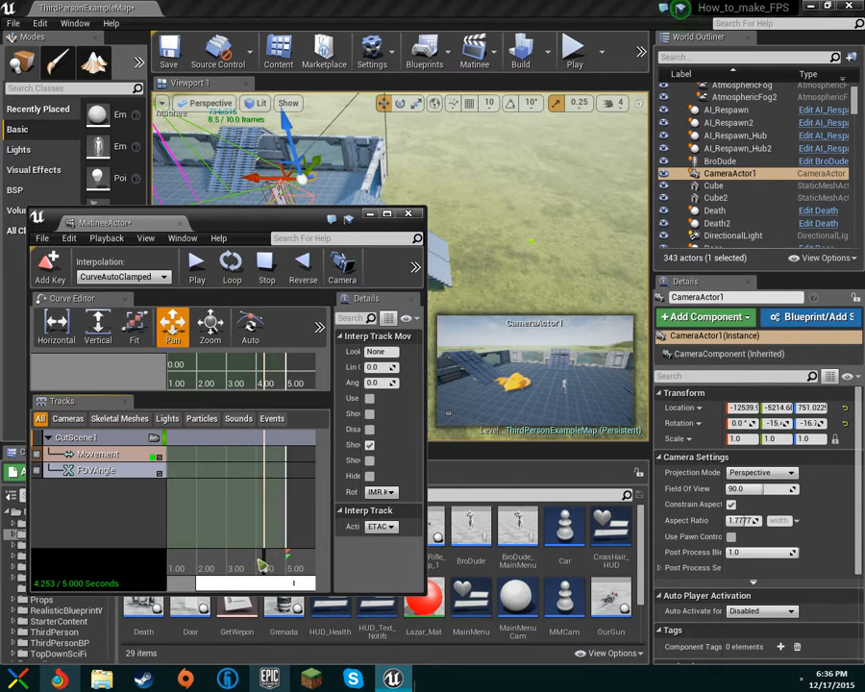
{"action": "mouse_move", "coordinate": [266, 564]}
{"action": "left_mouse_down"}
{"action": "mouse_move", "coordinate": [195, 560]}
{"action": "mouse_move", "coordinate": [315, 531]}
{"action": "mouse_move", "coordinate": [264, 556]}
{"action": "left_mouse_up"}
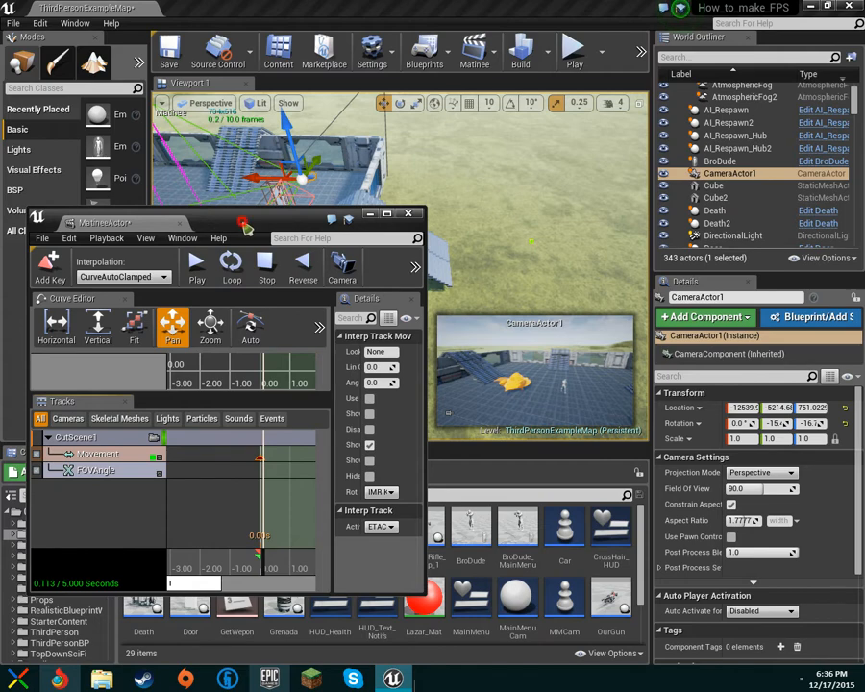
Enlarge the Matinee editor to show playback speed, snap and curve tools.
{"action": "left_click_drag", "start_coordinate": [424, 593], "coordinate": [662, 640]}
{"action": "left_click_drag", "start_coordinate": [450, 227], "coordinate": [444, 428]}
{"action": "left_click_drag", "start_coordinate": [278, 375], "coordinate": [452, 147]}
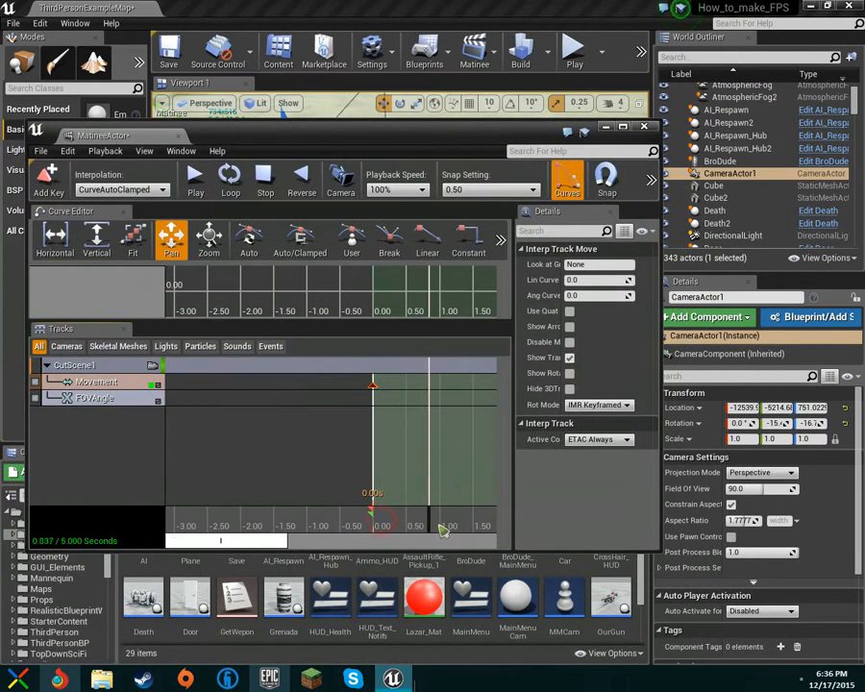
Lift CameraActor1 up and across to about Z 1229.7 above the arena.
{"action": "left_click_drag", "start_coordinate": [446, 470], "coordinate": [295, 464]}
{"action": "left_click_drag", "start_coordinate": [346, 135], "coordinate": [206, 476]}
{"action": "key", "text": "d"}
{"action": "right_click_drag", "start_coordinate": [399, 269], "coordinate": [159, 234]}
{"action": "mouse_move", "coordinate": [359, 256]}
{"action": "right_mouse_down"}
{"action": "mouse_move", "coordinate": [367, 265]}
{"action": "mouse_move", "coordinate": [358, 256]}
{"action": "right_mouse_up"}
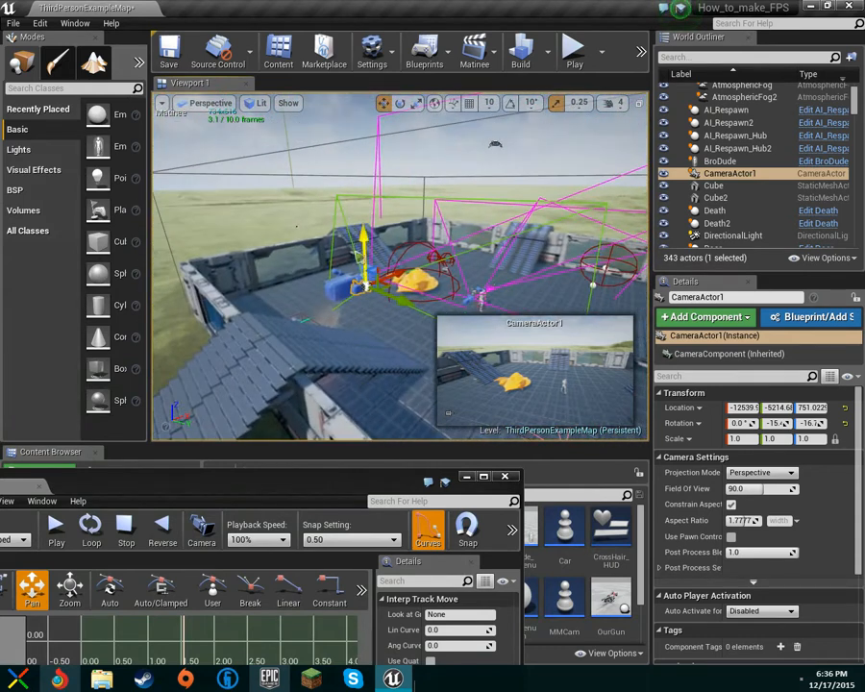
{"action": "left_click_drag", "start_coordinate": [363, 236], "coordinate": [646, 125]}
{"action": "right_click_drag", "start_coordinate": [606, 144], "coordinate": [644, 144]}
{"action": "mouse_move", "coordinate": [476, 224]}
{"action": "right_mouse_down"}
{"action": "mouse_move", "coordinate": [487, 192]}
{"action": "mouse_move", "coordinate": [477, 223]}
{"action": "right_mouse_up"}
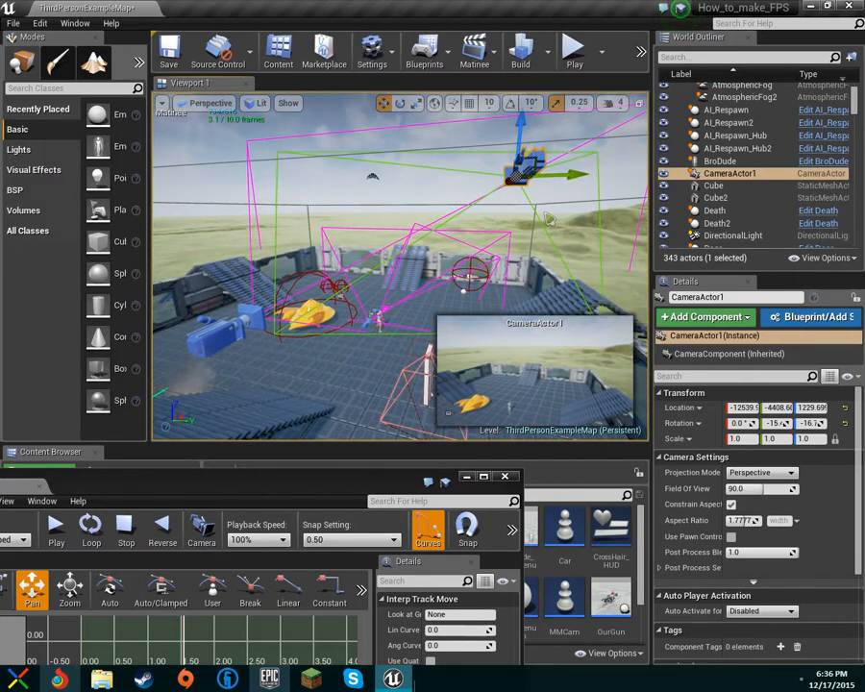
{"action": "right_click_drag", "start_coordinate": [513, 269], "coordinate": [536, 229]}
Tilt CameraActor1 down and turn it to rotation 7.52, −29, −27.5.
{"action": "key", "text": "e"}
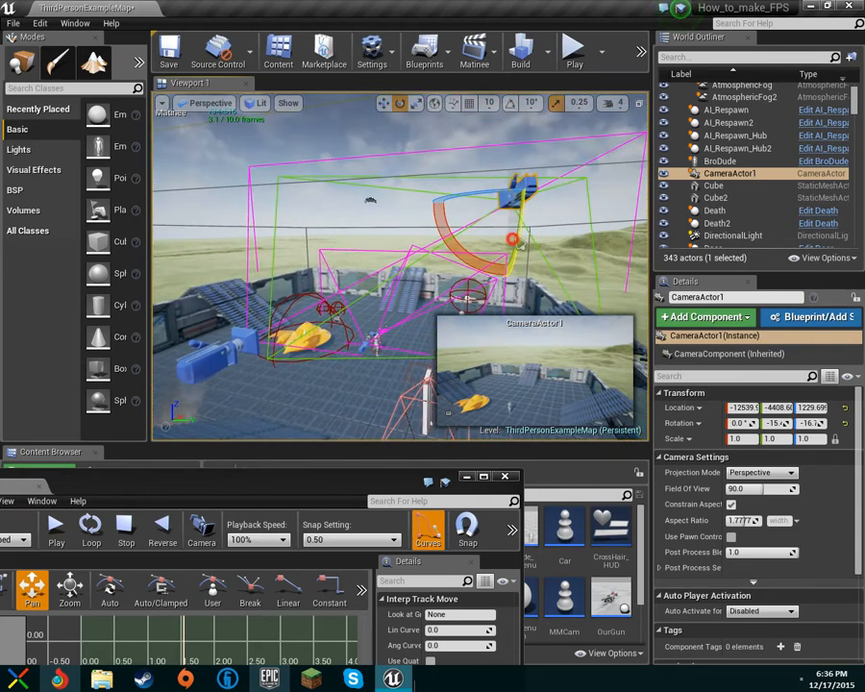
{"action": "left_click_drag", "start_coordinate": [512, 239], "coordinate": [519, 191]}
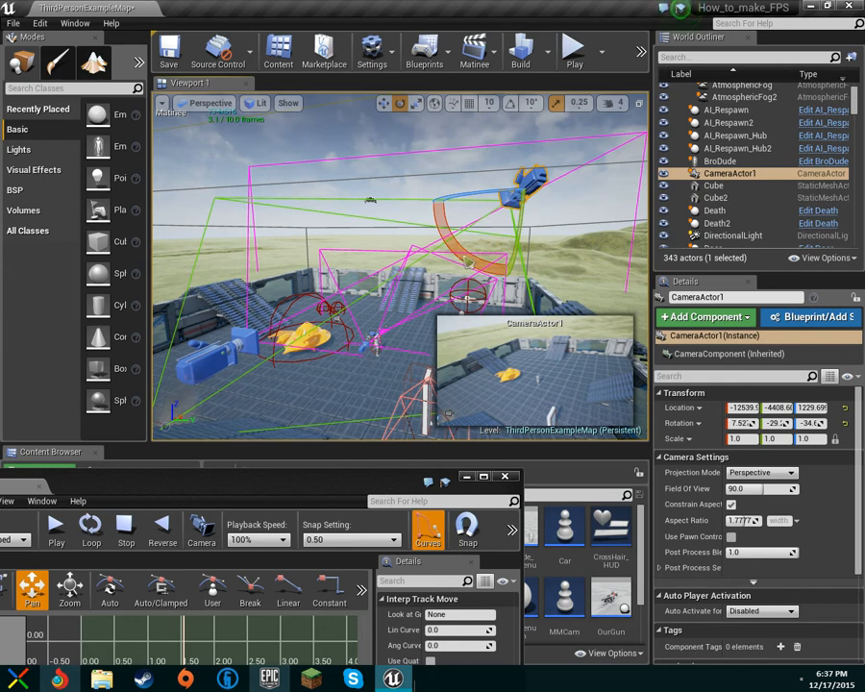
{"action": "left_click_drag", "start_coordinate": [448, 199], "coordinate": [429, 200]}
{"action": "left_click_drag", "start_coordinate": [257, 488], "coordinate": [298, 182]}
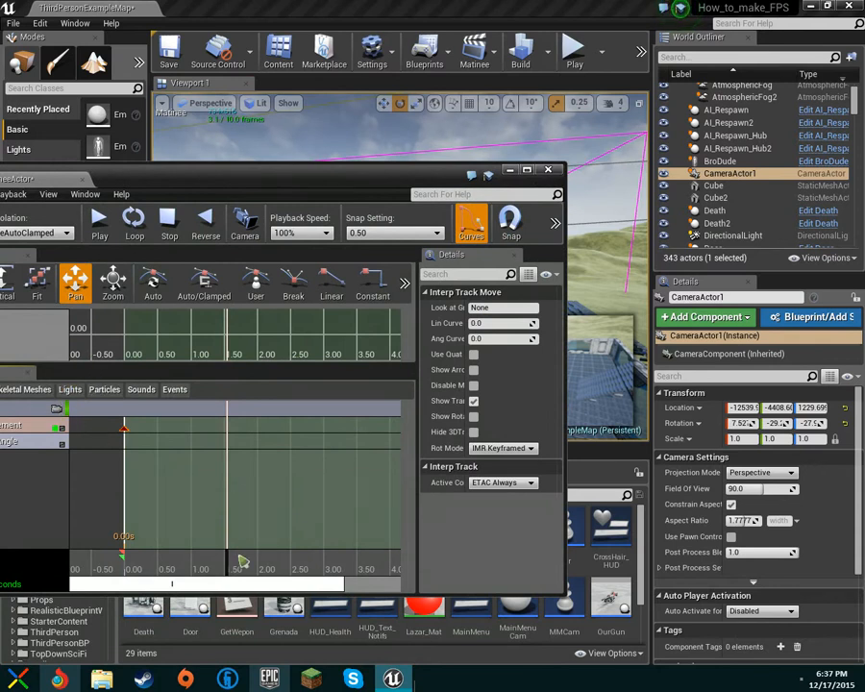
Add a Movement key at 1.55 s and scrub back to preview it.
{"action": "left_click_drag", "start_coordinate": [142, 193], "coordinate": [338, 223]}
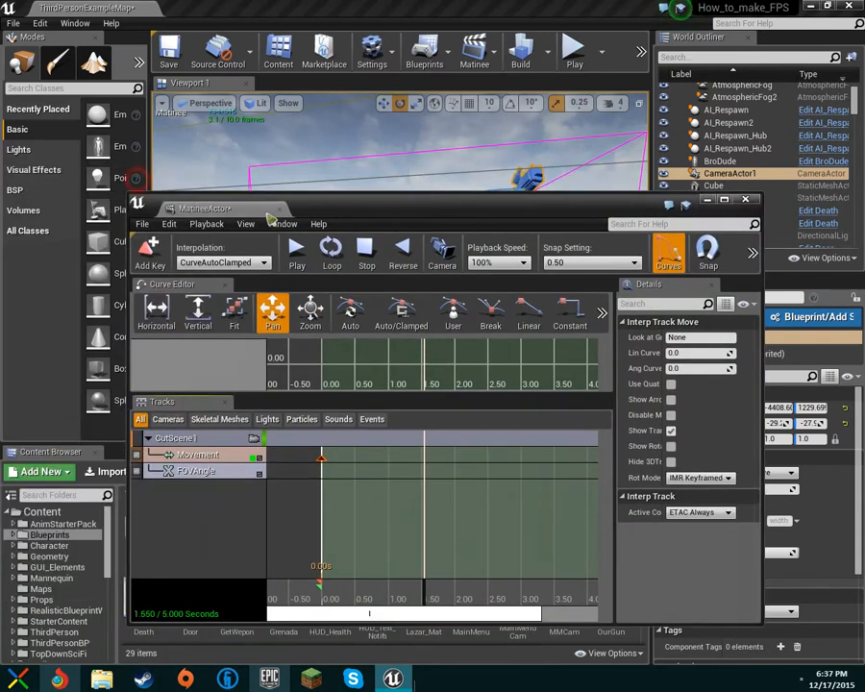
{"action": "left_click", "coordinate": [149, 250]}
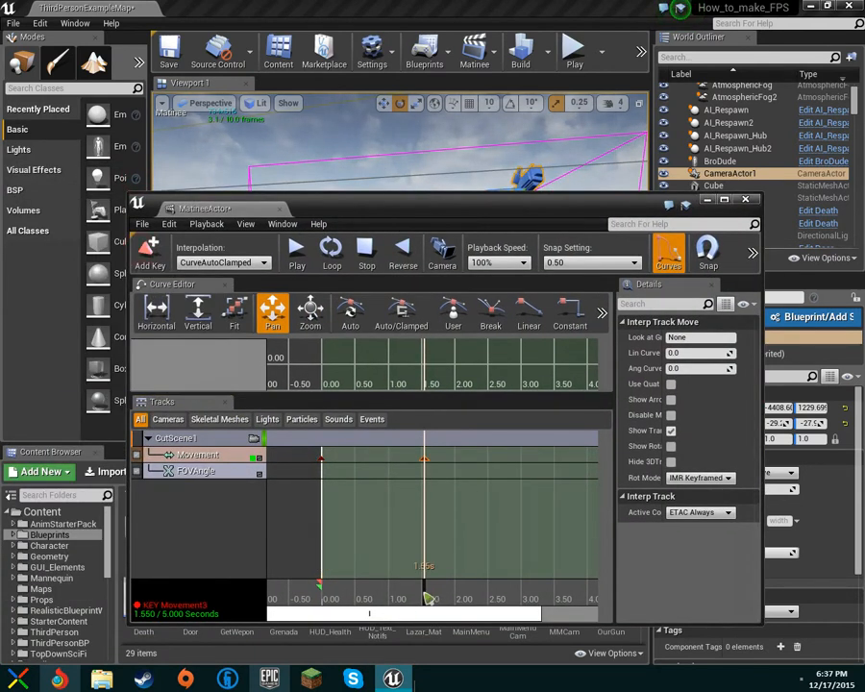
{"action": "left_click_drag", "start_coordinate": [423, 598], "coordinate": [380, 595]}
Fly the viewport back from the arena and reselect CameraActor1.
{"action": "left_click_drag", "start_coordinate": [488, 210], "coordinate": [642, 384]}
{"action": "left_click", "coordinate": [544, 380]}
{"action": "right_click_drag", "start_coordinate": [547, 188], "coordinate": [460, 180]}
{"action": "left_click", "coordinate": [558, 241]}
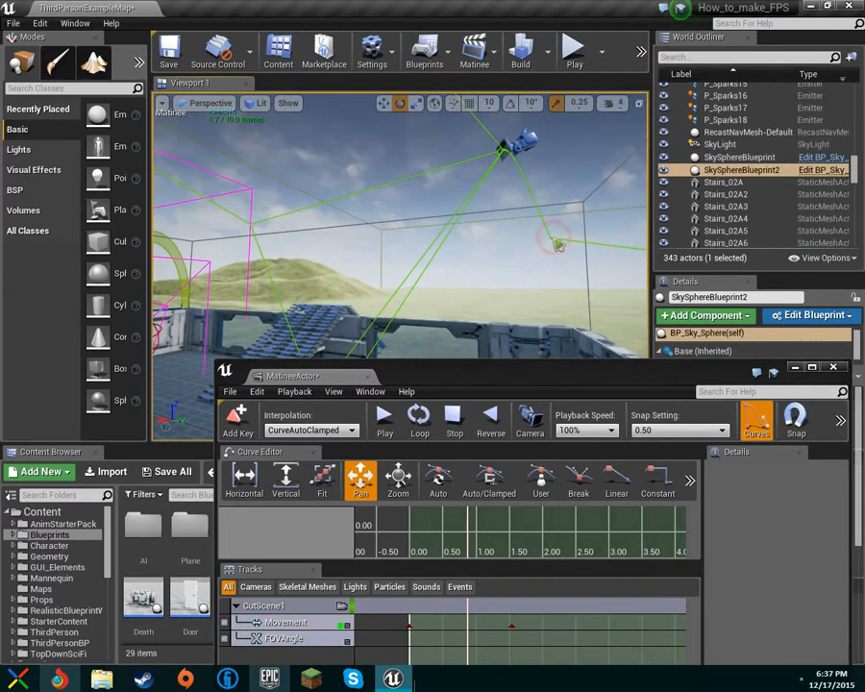
{"action": "right_click_drag", "start_coordinate": [533, 255], "coordinate": [446, 192]}
{"action": "left_click", "coordinate": [444, 215]}
{"action": "right_click_drag", "start_coordinate": [483, 225], "coordinate": [495, 208]}
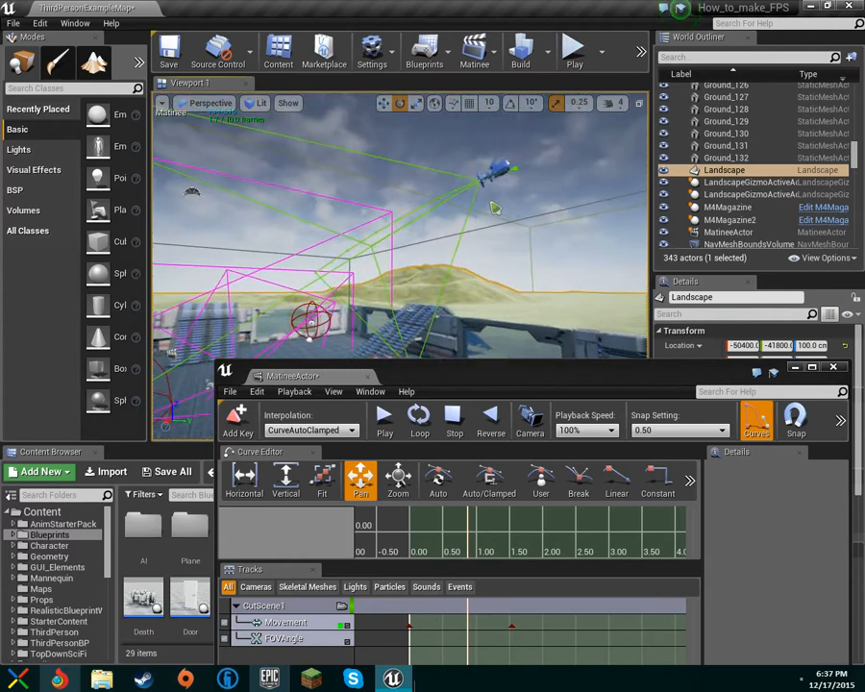
{"action": "left_click", "coordinate": [495, 173]}
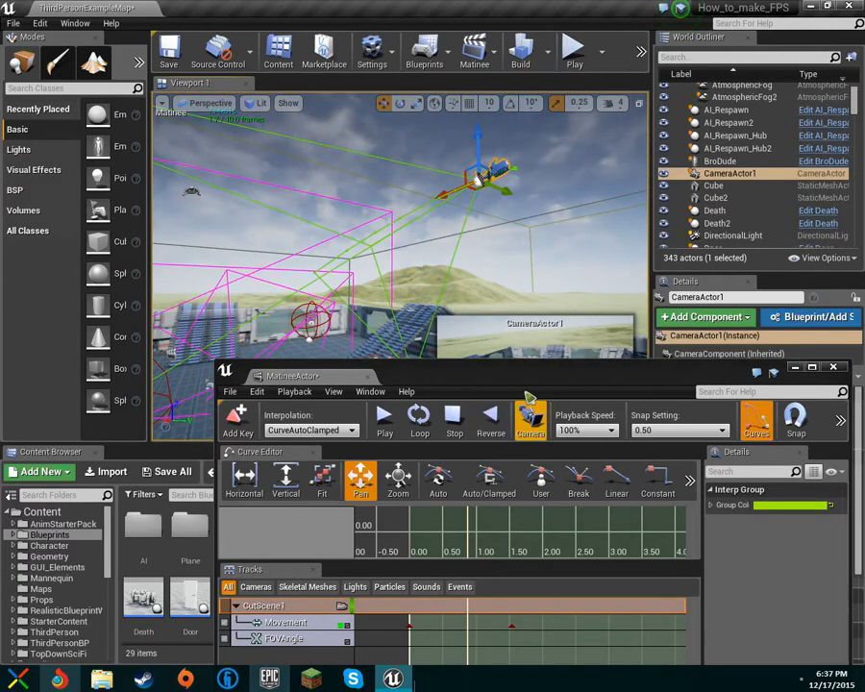
Select CutScene1's Movement track and scrub to watch the camera move.
{"action": "left_click", "coordinate": [511, 390]}
{"action": "left_click_drag", "start_coordinate": [451, 389], "coordinate": [326, 262]}
{"action": "left_click", "coordinate": [180, 511]}
{"action": "left_click", "coordinate": [169, 497]}
{"action": "left_click", "coordinate": [157, 479]}
{"action": "left_click", "coordinate": [164, 495]}
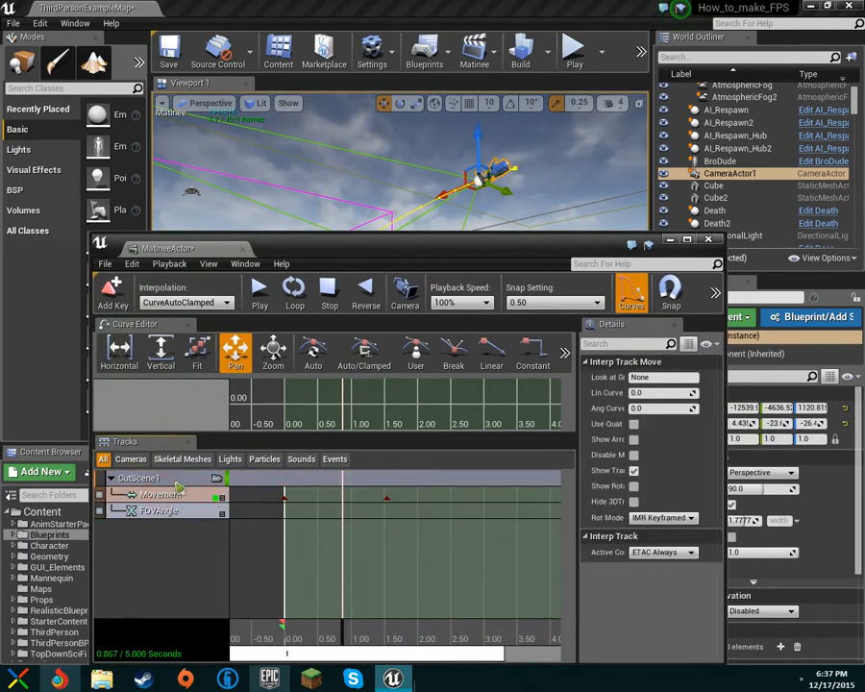
{"action": "left_click_drag", "start_coordinate": [347, 642], "coordinate": [271, 630]}
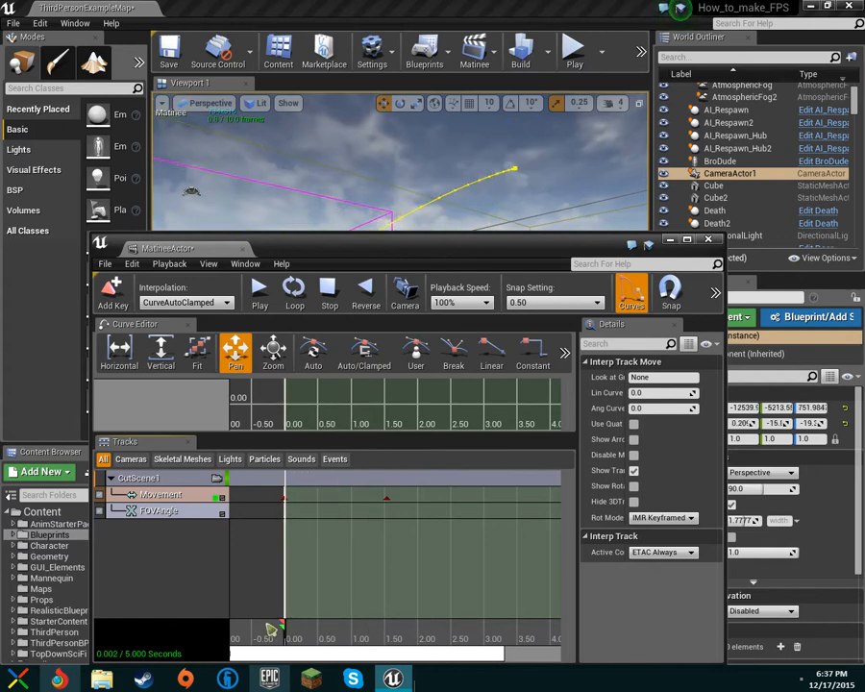
Frame the yellow camera path above the blue stairs in the level view.
{"action": "left_click_drag", "start_coordinate": [305, 248], "coordinate": [312, 448]}
{"action": "right_click_drag", "start_coordinate": [355, 358], "coordinate": [484, 388]}
{"action": "key", "text": "s"}
{"action": "left_click_drag", "start_coordinate": [373, 455], "coordinate": [320, 531]}
Play the CutScene1 preview on loop and arrange the Matinee window over the level.
{"action": "left_click", "coordinate": [222, 577]}
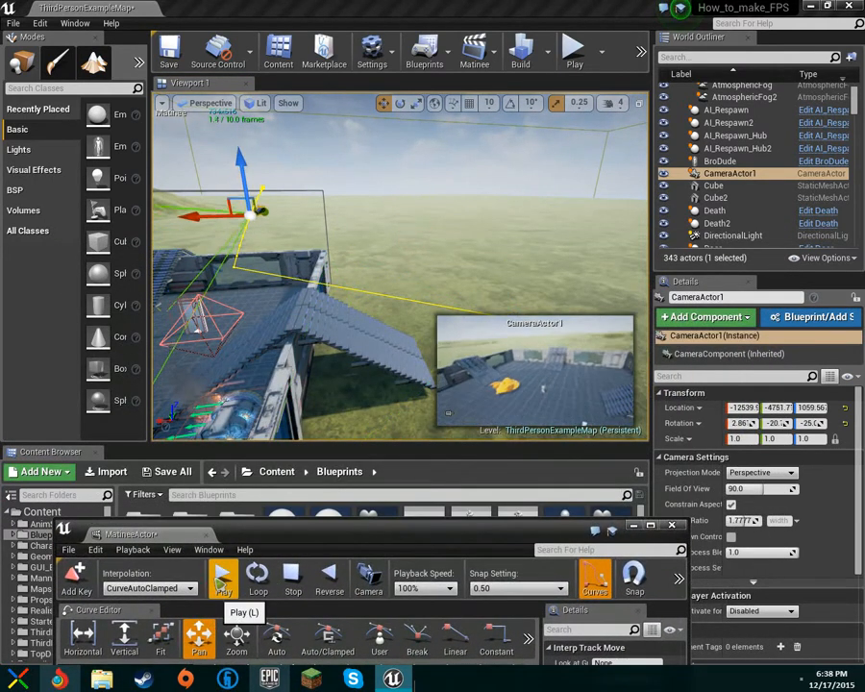
{"action": "left_click", "coordinate": [257, 576]}
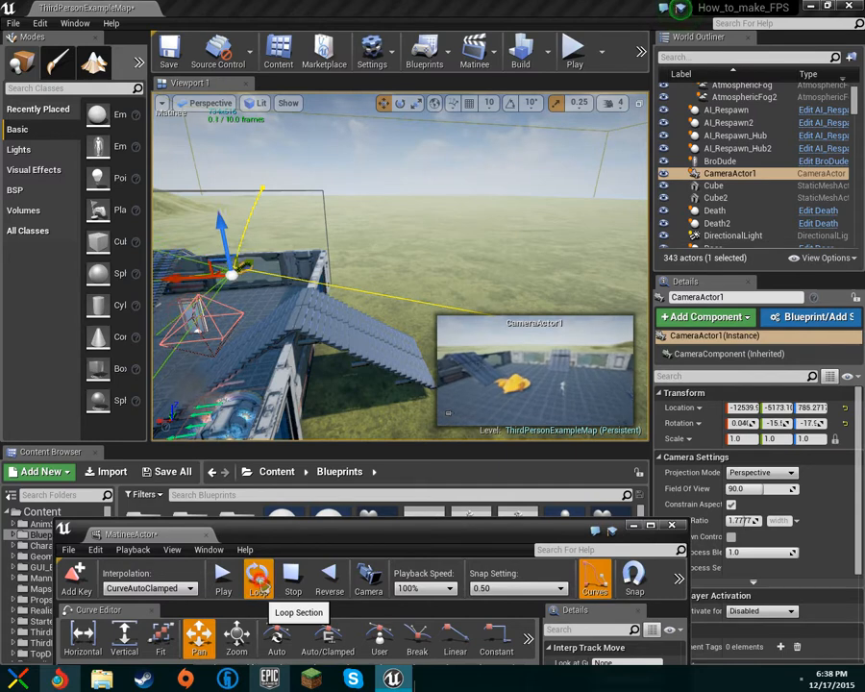
{"action": "left_click_drag", "start_coordinate": [295, 531], "coordinate": [257, 213]}
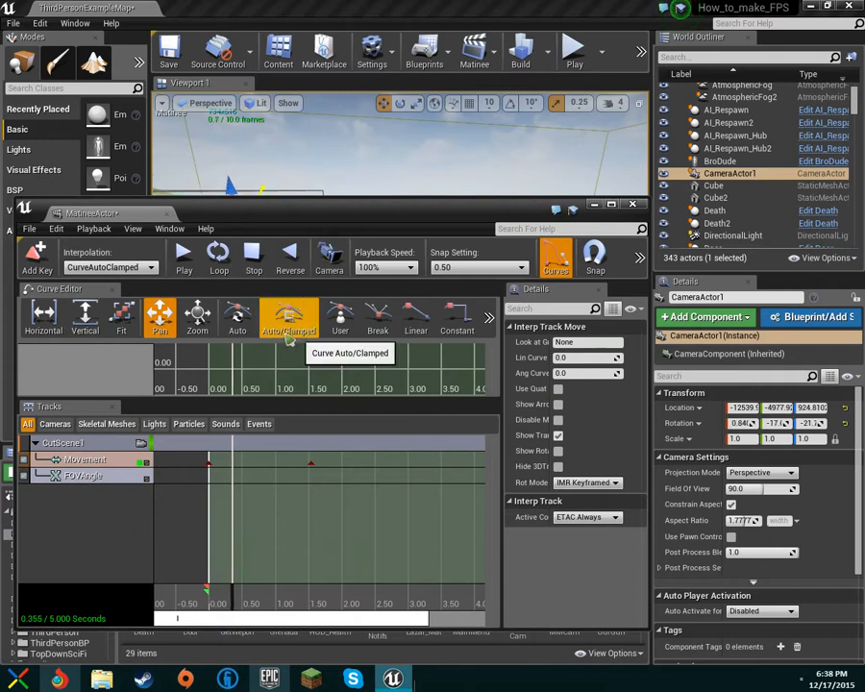
{"action": "left_click", "coordinate": [210, 467]}
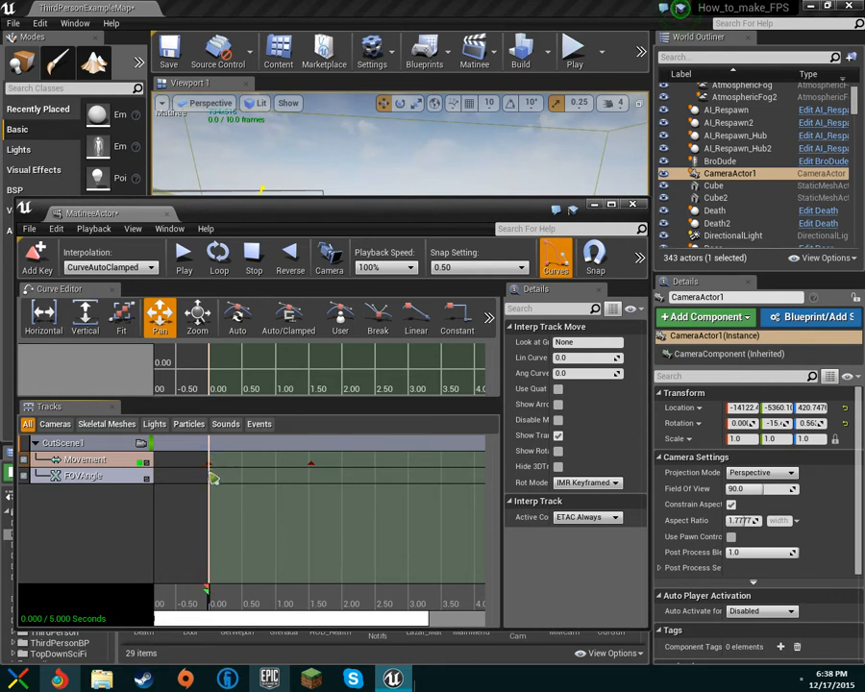
{"action": "left_click", "coordinate": [293, 222]}
{"action": "left_click_drag", "start_coordinate": [290, 237], "coordinate": [262, 189]}
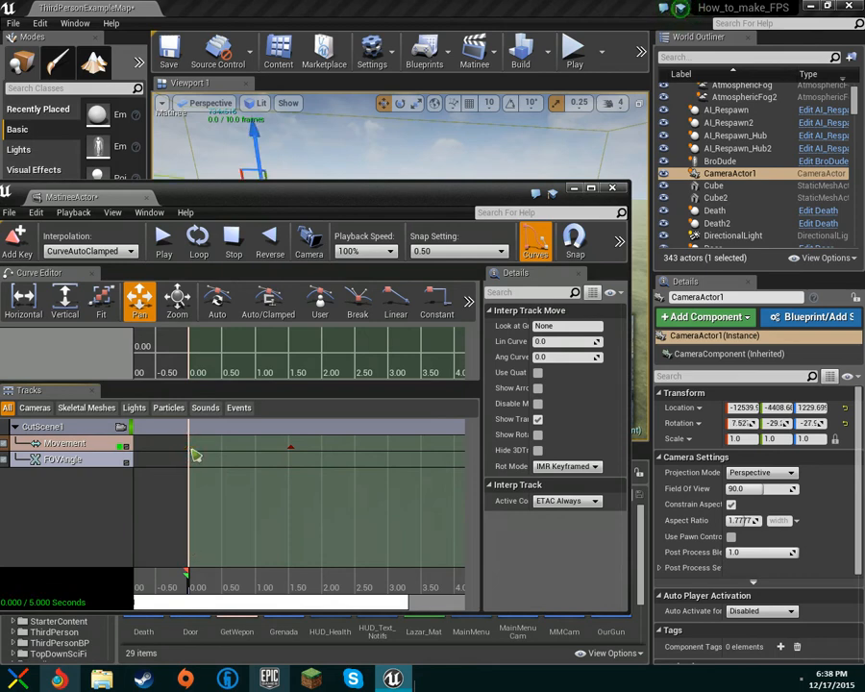
{"action": "left_click_drag", "start_coordinate": [192, 199], "coordinate": [211, 301]}
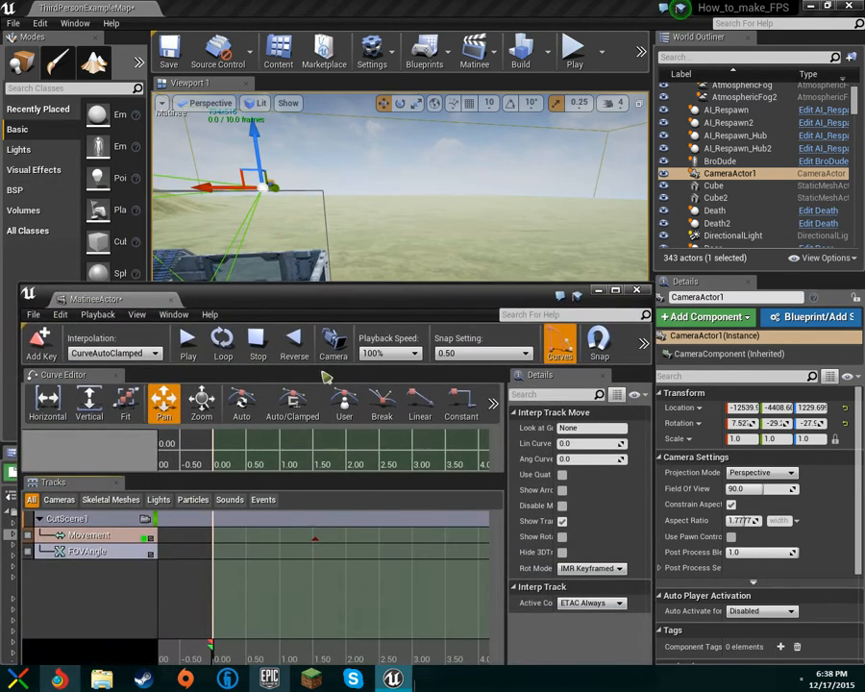
{"action": "left_click_drag", "start_coordinate": [295, 298], "coordinate": [281, 398]}
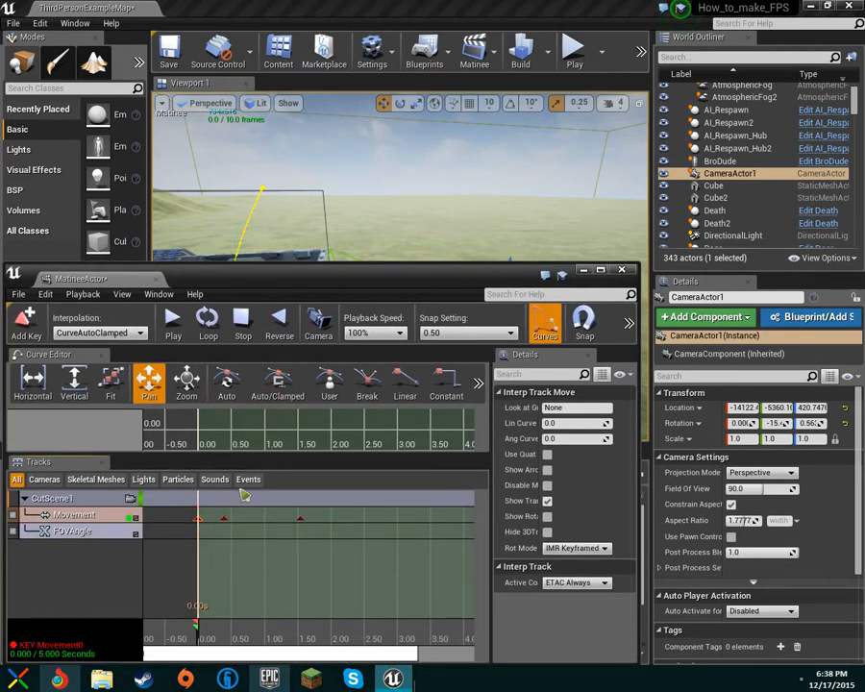
Delete the extra Movement keyframe at 0.40 s, keeping the keys at 0.00 and 1.50 s.
{"action": "key", "text": "Delete"}
{"action": "left_click_drag", "start_coordinate": [303, 291], "coordinate": [303, 329]}
{"action": "key", "text": "ctrl+z"}
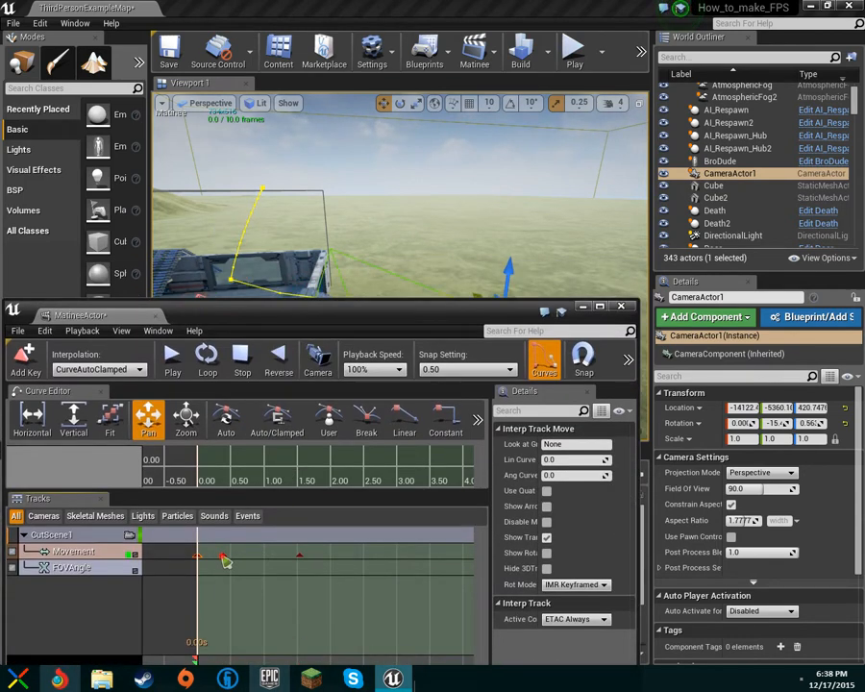
{"action": "left_click", "coordinate": [223, 558]}
{"action": "key", "text": "Delete"}
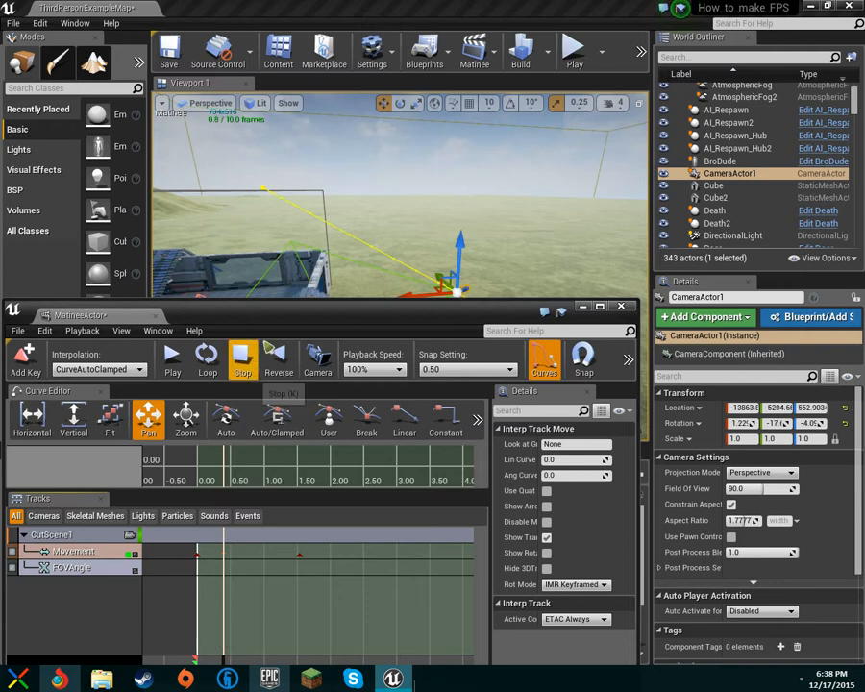
{"action": "left_click_drag", "start_coordinate": [277, 314], "coordinate": [278, 188]}
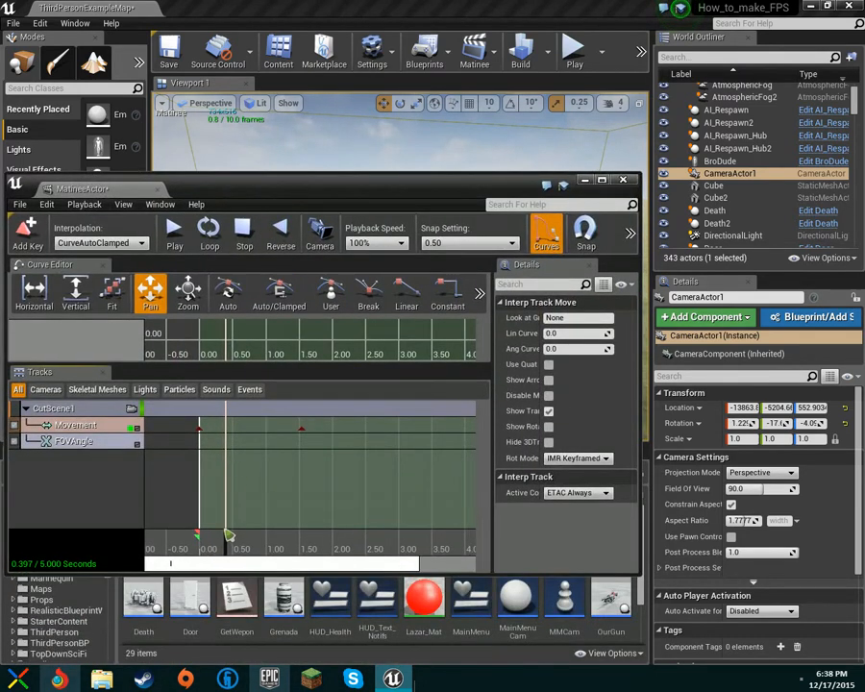
{"action": "left_click_drag", "start_coordinate": [325, 188], "coordinate": [328, 464]}
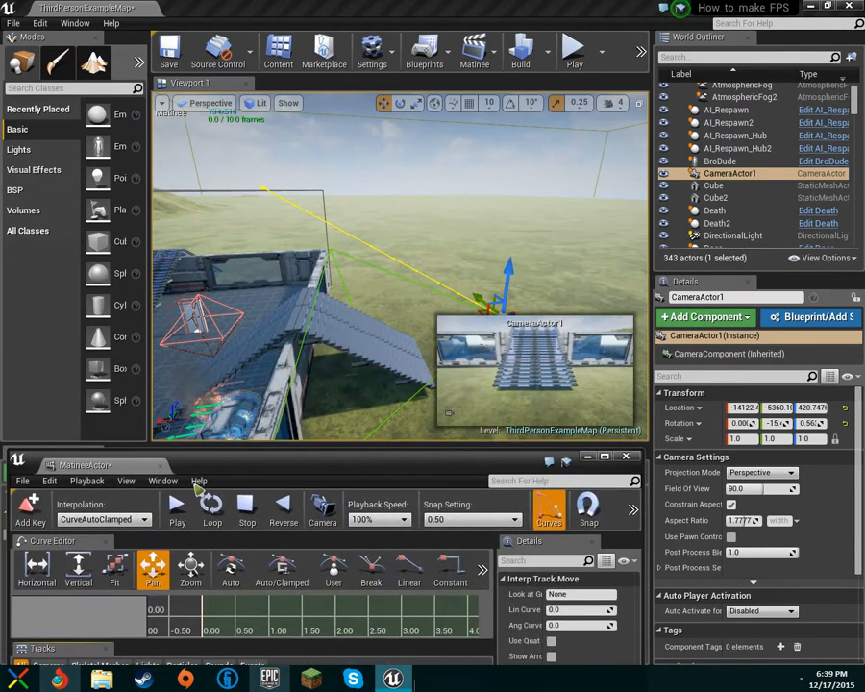
Replay the cutscene preview at 10% playback speed.
{"action": "left_click", "coordinate": [179, 517]}
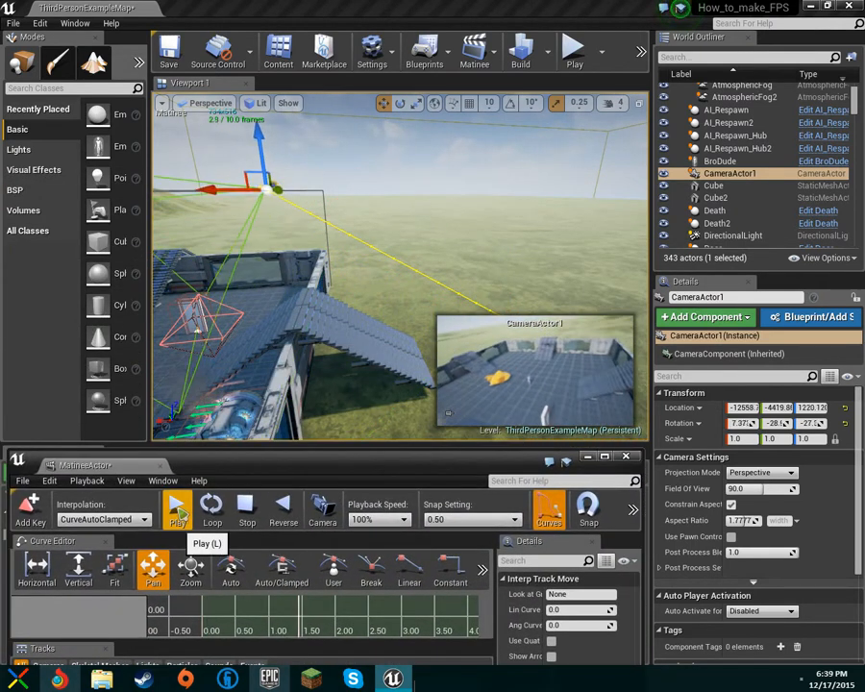
{"action": "left_click_drag", "start_coordinate": [296, 473], "coordinate": [284, 331]}
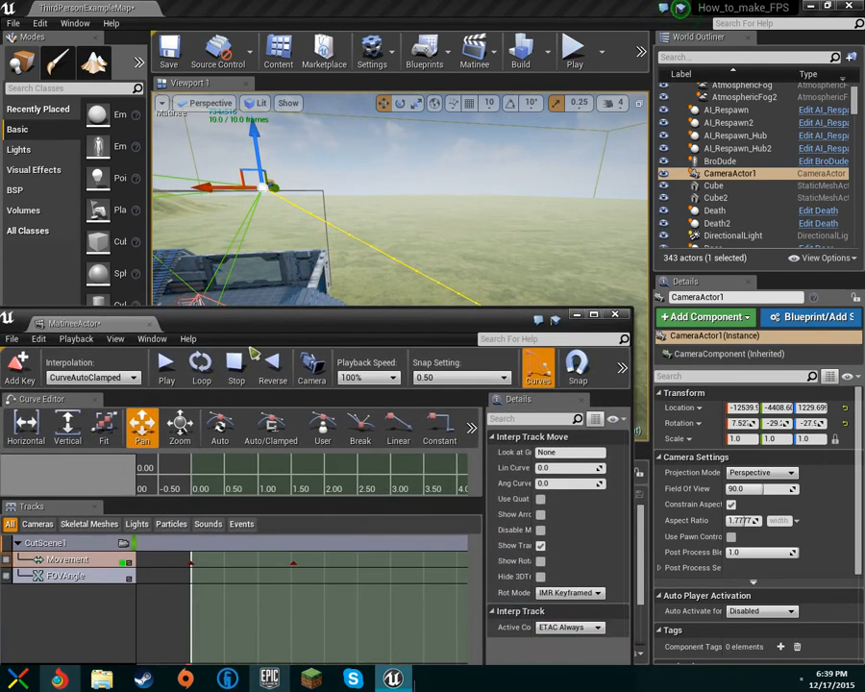
{"action": "left_click", "coordinate": [358, 378]}
{"action": "left_click", "coordinate": [375, 420]}
{"action": "left_click", "coordinate": [183, 374]}
{"action": "left_click_drag", "start_coordinate": [242, 338], "coordinate": [234, 472]}
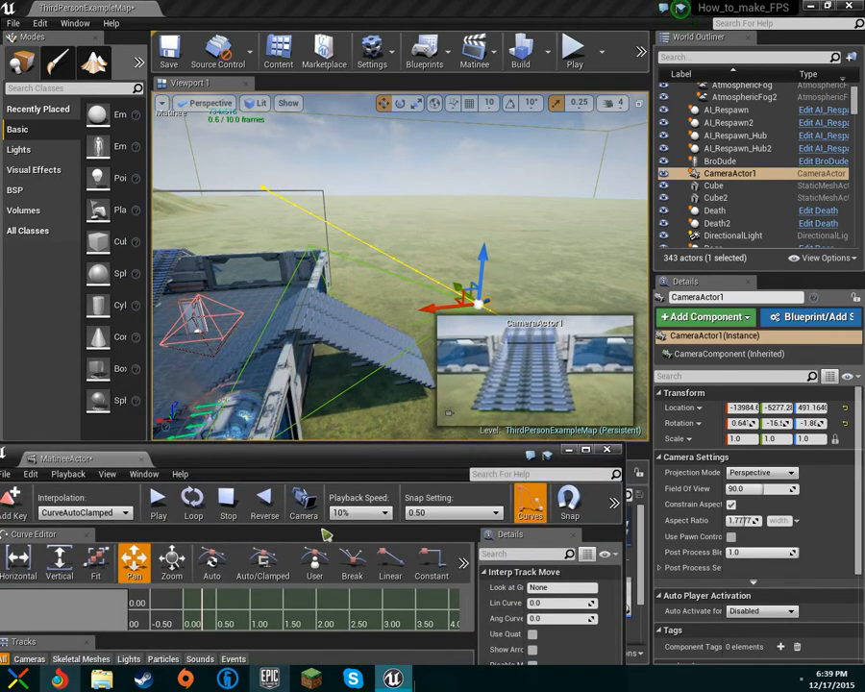
{"action": "left_click_drag", "start_coordinate": [403, 466], "coordinate": [400, 461]}
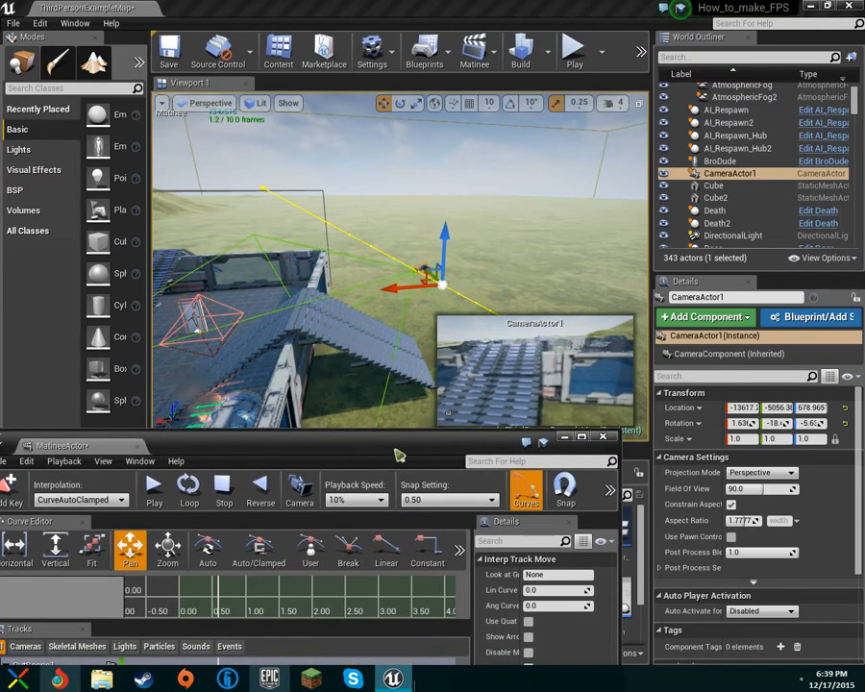
Raise playback speed to 25% and hide the curve editor so only tracks show.
{"action": "left_click", "coordinate": [380, 500]}
{"action": "left_click", "coordinate": [365, 538]}
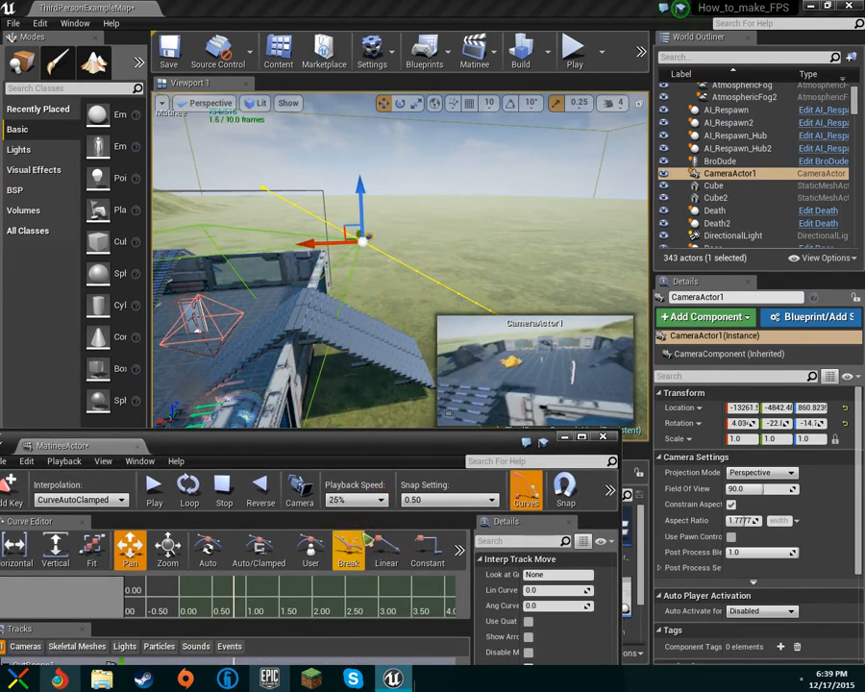
{"action": "left_click", "coordinate": [526, 490]}
{"action": "left_click_drag", "start_coordinate": [483, 449], "coordinate": [518, 244]}
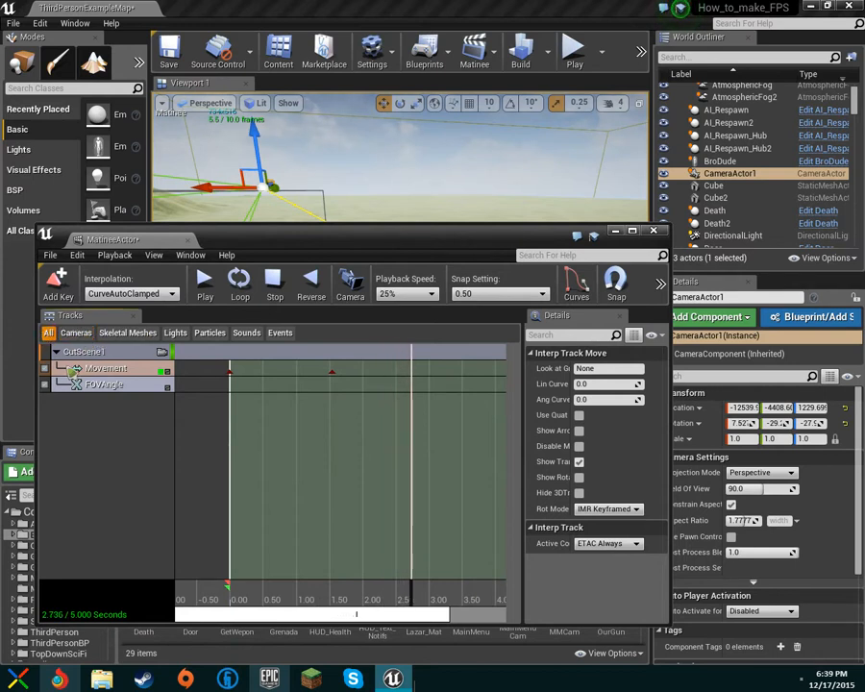
Show the curve editor above the CutScene1 tracks and pan the timeline out to 4.50.
{"action": "right_click", "coordinate": [67, 371]}
{"action": "left_click", "coordinate": [50, 432]}
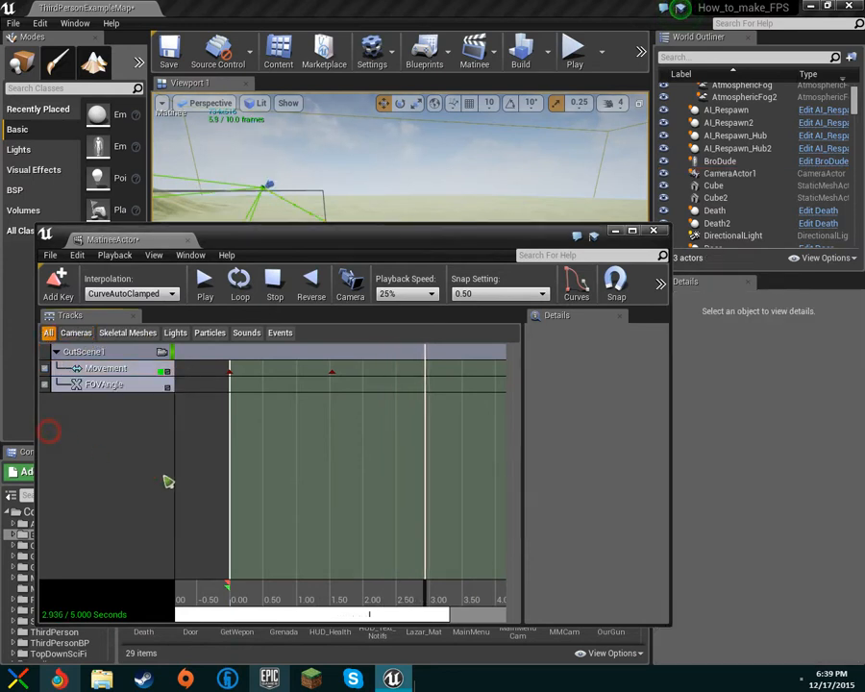
{"action": "left_click_drag", "start_coordinate": [394, 611], "coordinate": [417, 611]}
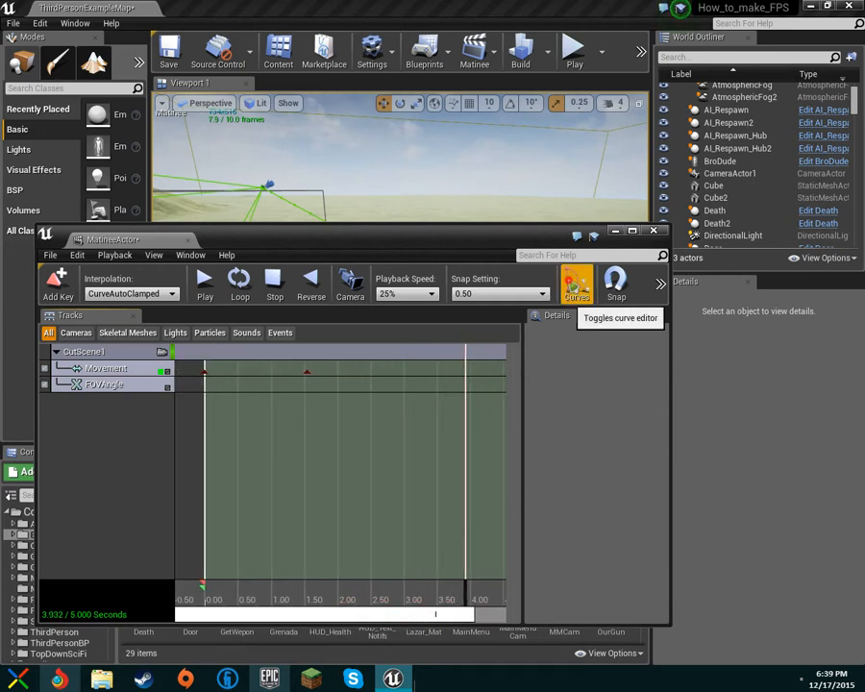
{"action": "left_click", "coordinate": [577, 283]}
{"action": "left_click_drag", "start_coordinate": [224, 394], "coordinate": [191, 396]}
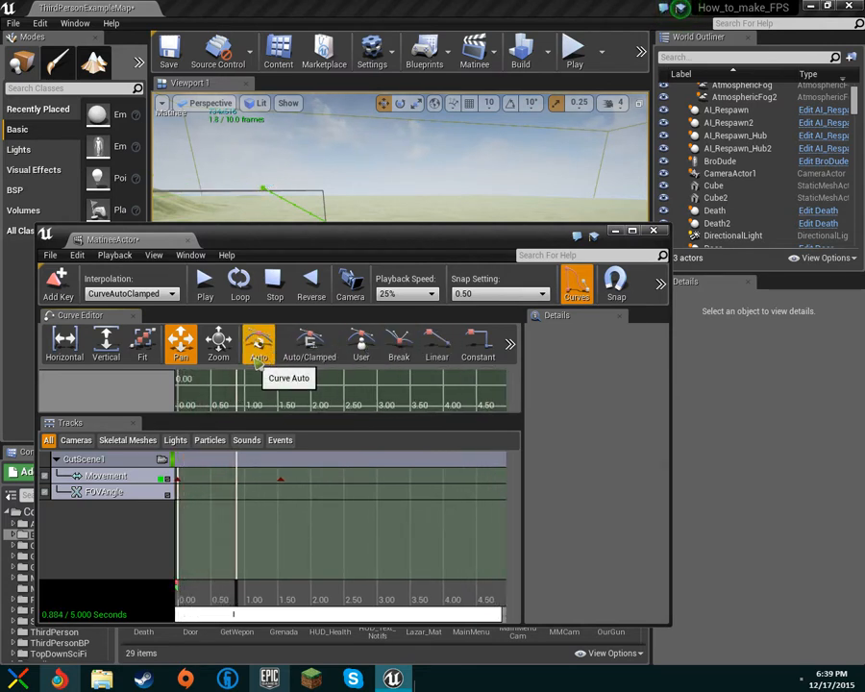
Dock, undock and then close the Matinee window.
{"action": "left_click_drag", "start_coordinate": [310, 251], "coordinate": [258, 453]}
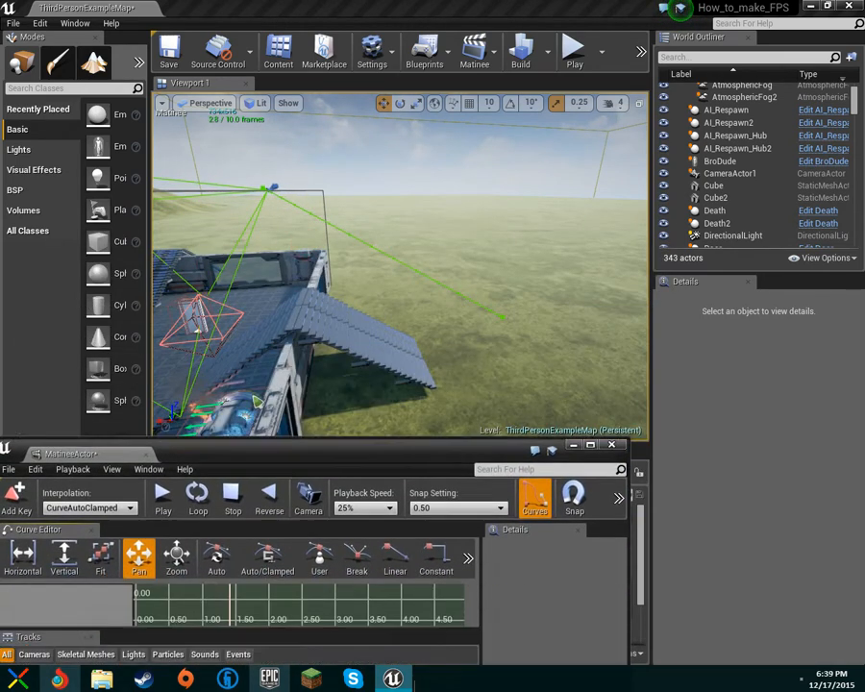
{"action": "left_click_drag", "start_coordinate": [258, 402], "coordinate": [244, 217]}
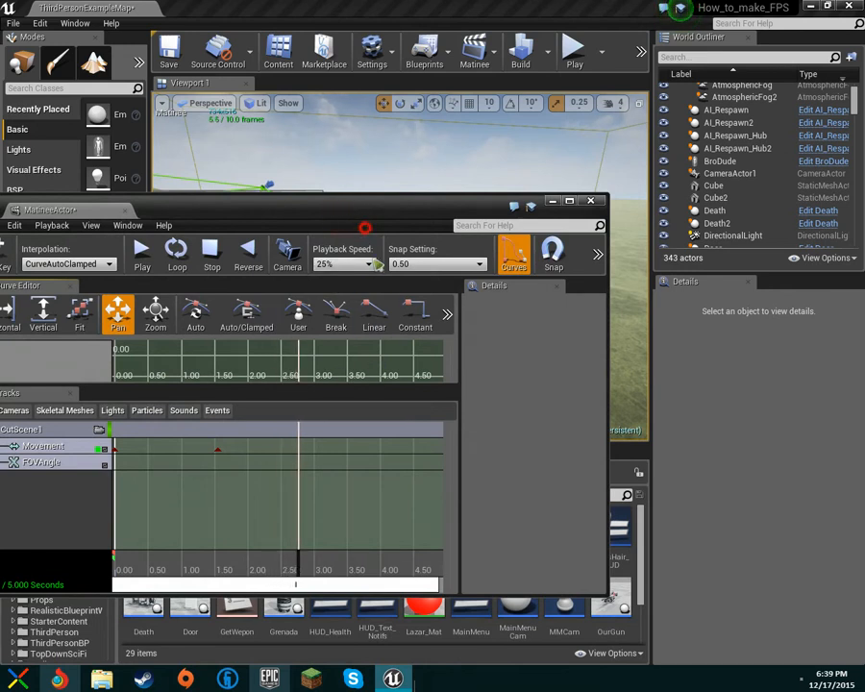
{"action": "left_click_drag", "start_coordinate": [318, 217], "coordinate": [361, 254]}
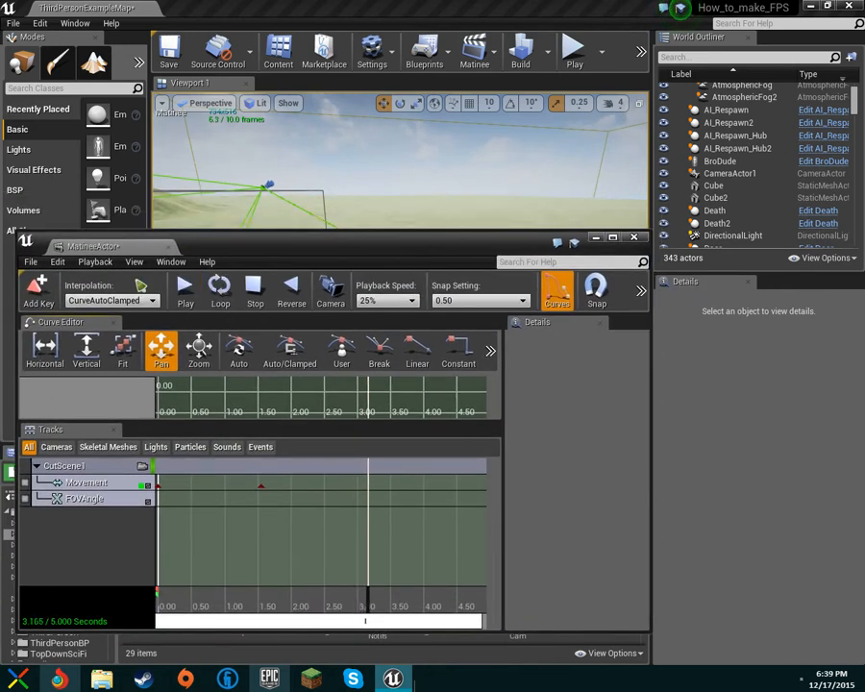
{"action": "left_click", "coordinate": [631, 239]}
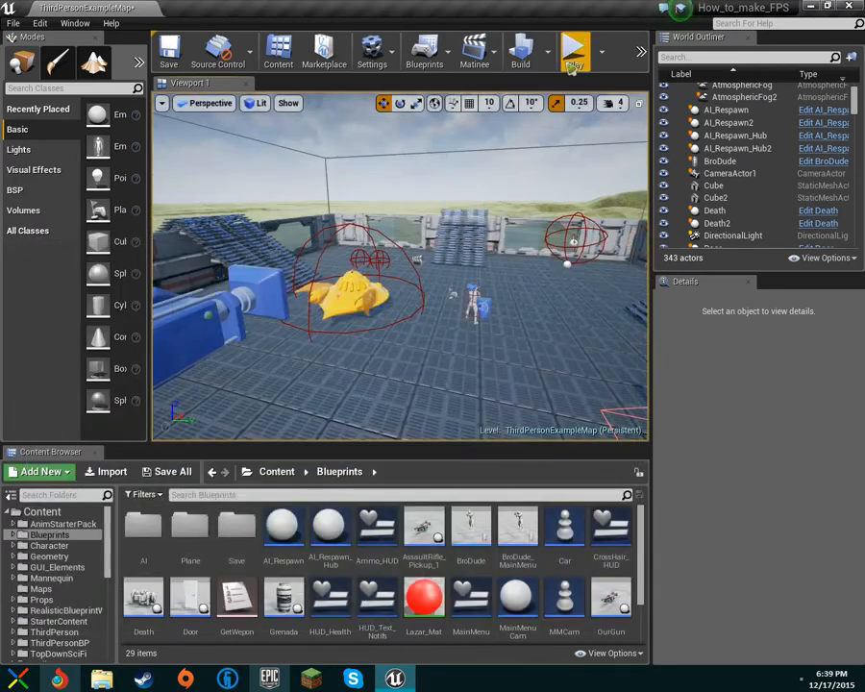
Fly the viewport back over the platform and select CameraActor1.
{"action": "right_click_drag", "start_coordinate": [399, 268], "coordinate": [519, 303]}
{"action": "key", "text": "s"}
{"action": "right_click_drag", "start_coordinate": [391, 235], "coordinate": [365, 216]}
{"action": "left_click", "coordinate": [387, 232]}
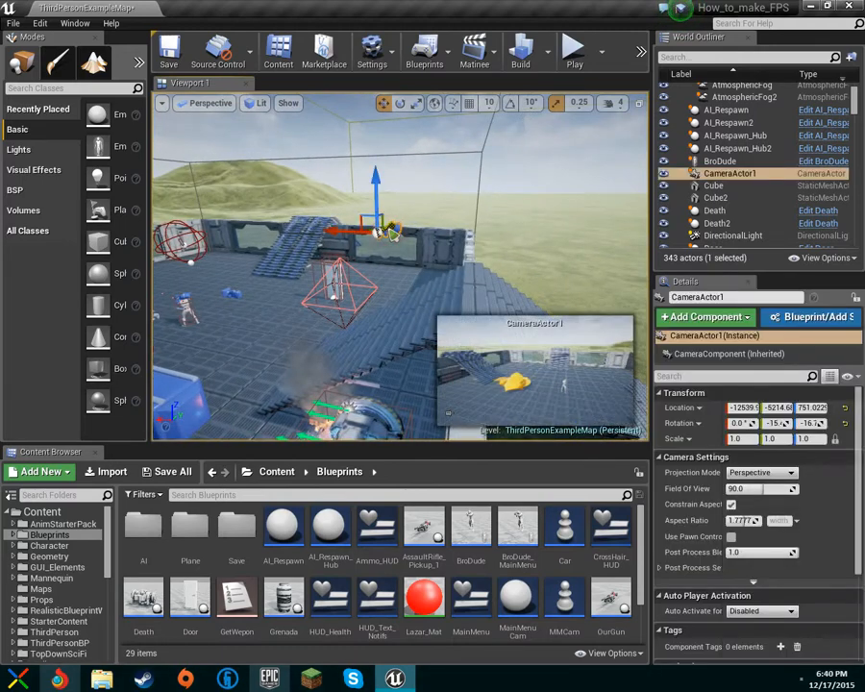
Reopen the MatineeActor cutscene in Matinee and play its preview.
{"action": "left_click", "coordinate": [478, 55]}
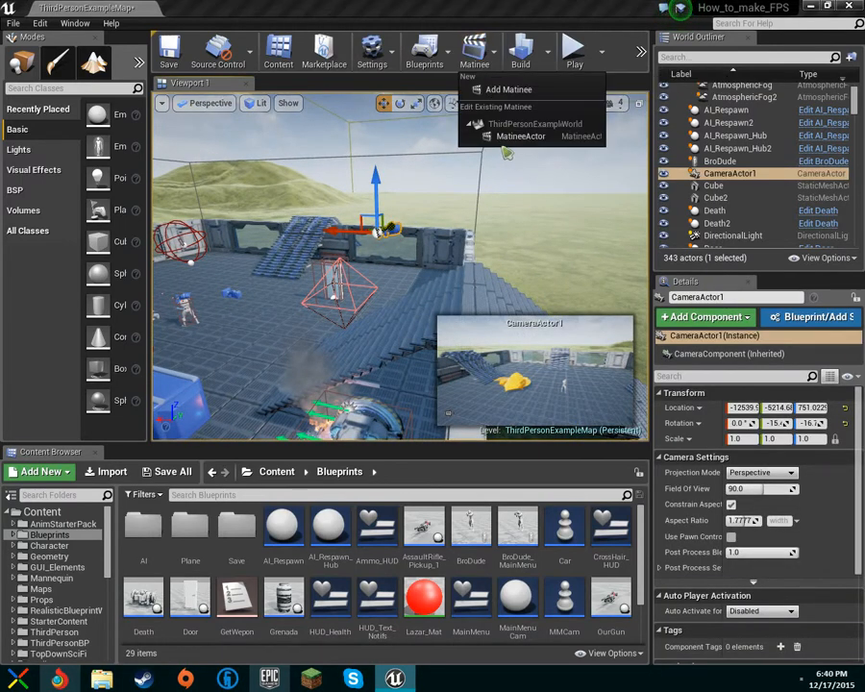
{"action": "left_click", "coordinate": [480, 135]}
{"action": "left_click_drag", "start_coordinate": [627, 411], "coordinate": [339, 199]}
{"action": "left_click_drag", "start_coordinate": [414, 207], "coordinate": [350, 291]}
{"action": "left_click", "coordinate": [332, 337]}
Browse Matinee's menus looking for a way to save the level.
{"action": "left_click", "coordinate": [128, 312]}
{"action": "left_click", "coordinate": [141, 312]}
{"action": "left_click", "coordinate": [124, 312]}
{"action": "left_click", "coordinate": [273, 298]}
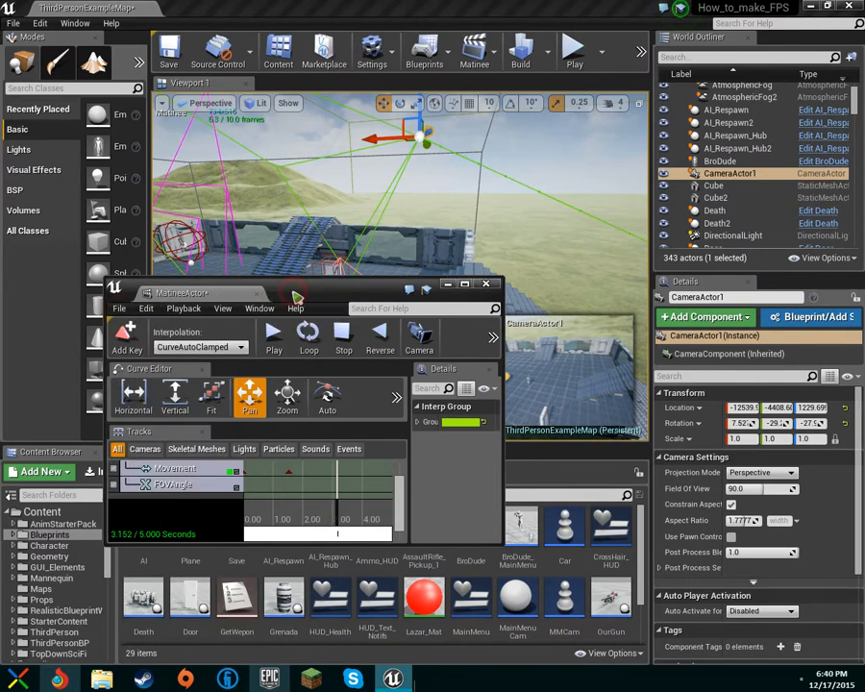
Save ThirdPersonExampleMap, confirming Matinee should close before saving.
{"action": "key", "text": "ctrl+s"}
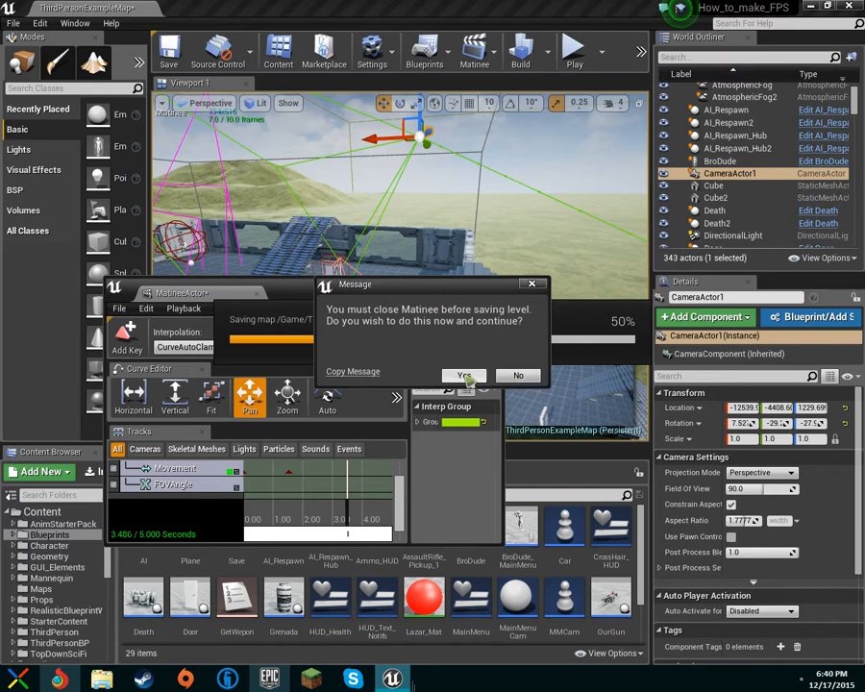
{"action": "left_click", "coordinate": [465, 376]}
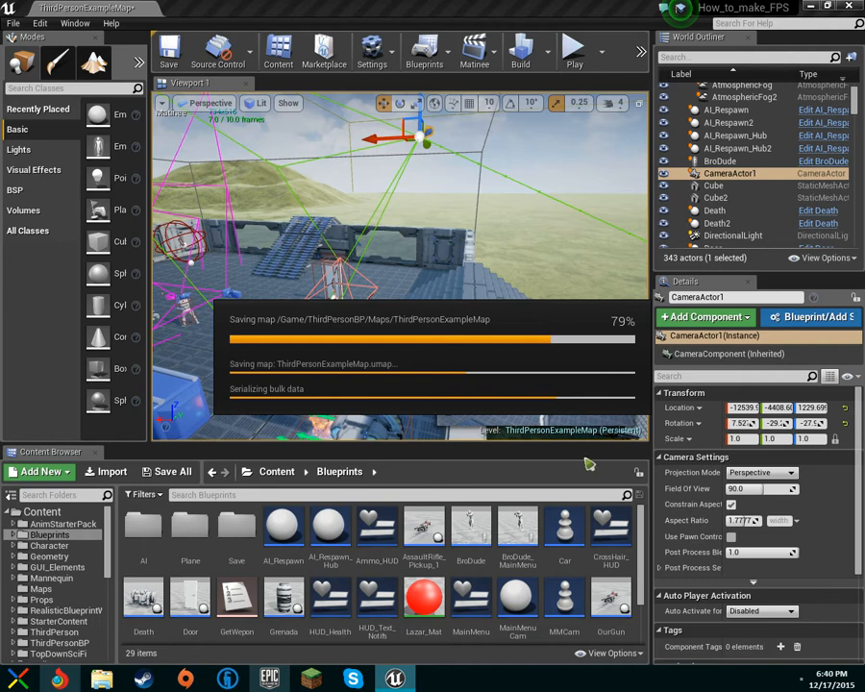
{"action": "right_click_drag", "start_coordinate": [607, 239], "coordinate": [466, 231]}
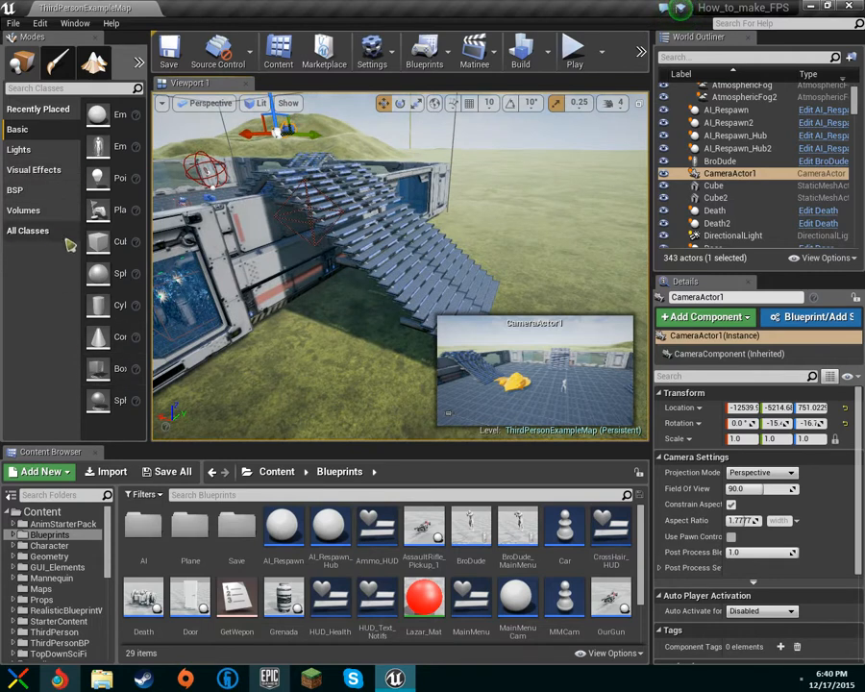
Widen the Modes panel, drop a Box Trigger into the level, and fly toward it.
{"action": "left_click_drag", "start_coordinate": [151, 408], "coordinate": [192, 410]}
{"action": "right_click_drag", "start_coordinate": [250, 384], "coordinate": [386, 382]}
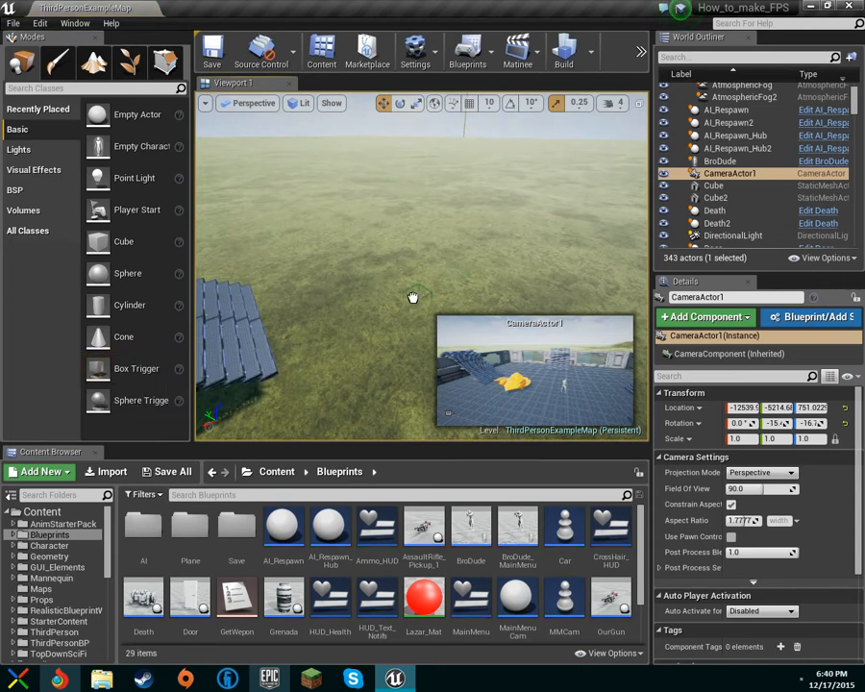
{"action": "left_click_drag", "start_coordinate": [417, 288], "coordinate": [423, 290]}
{"action": "right_click_drag", "start_coordinate": [423, 290], "coordinate": [387, 331]}
{"action": "key", "text": "w"}
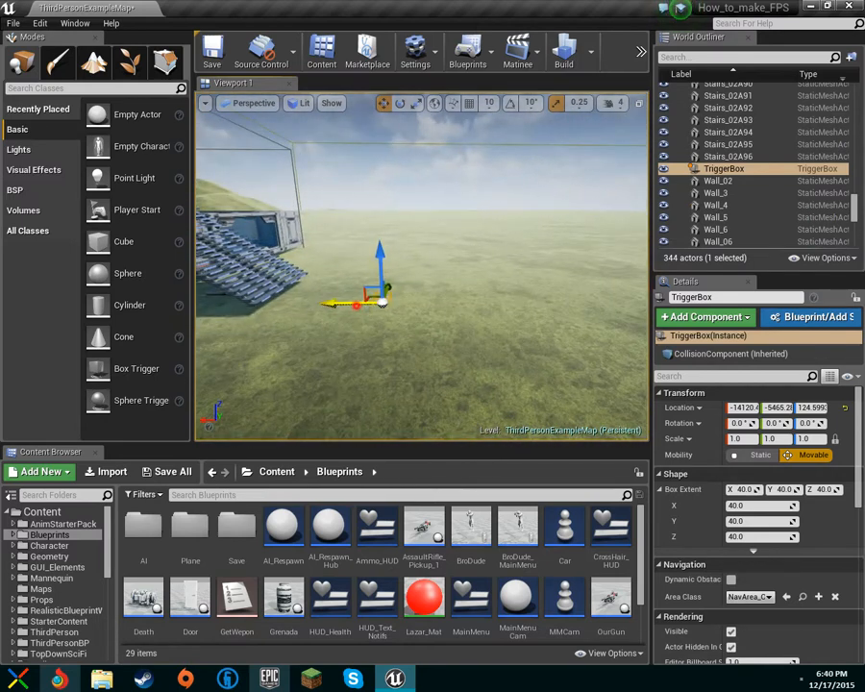
Move and scale the TriggerBox over the stair foot to a 177.5 × 235 × 82.5 extent.
{"action": "left_click_drag", "start_coordinate": [361, 308], "coordinate": [281, 304]}
{"action": "left_click_drag", "start_coordinate": [290, 257], "coordinate": [295, 252]}
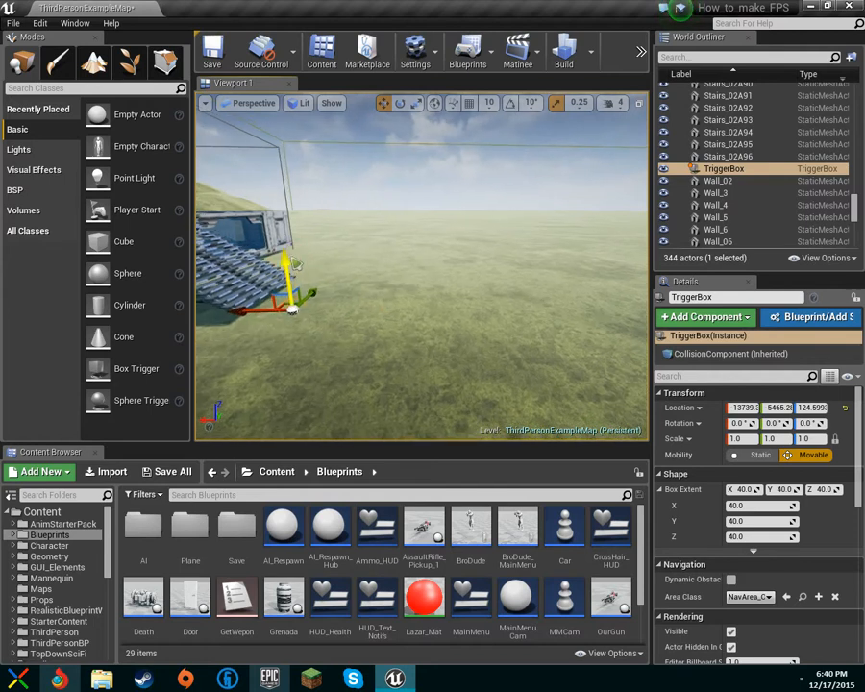
{"action": "right_click_drag", "start_coordinate": [390, 298], "coordinate": [503, 342]}
{"action": "key", "text": "r"}
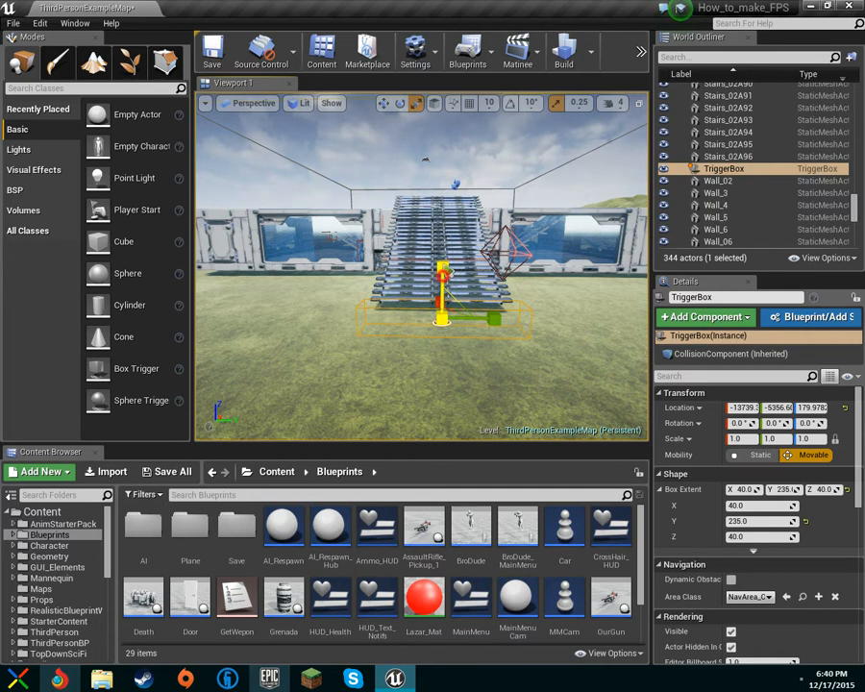
{"action": "left_click_drag", "start_coordinate": [442, 271], "coordinate": [442, 265]}
{"action": "right_click_drag", "start_coordinate": [462, 396], "coordinate": [629, 394]}
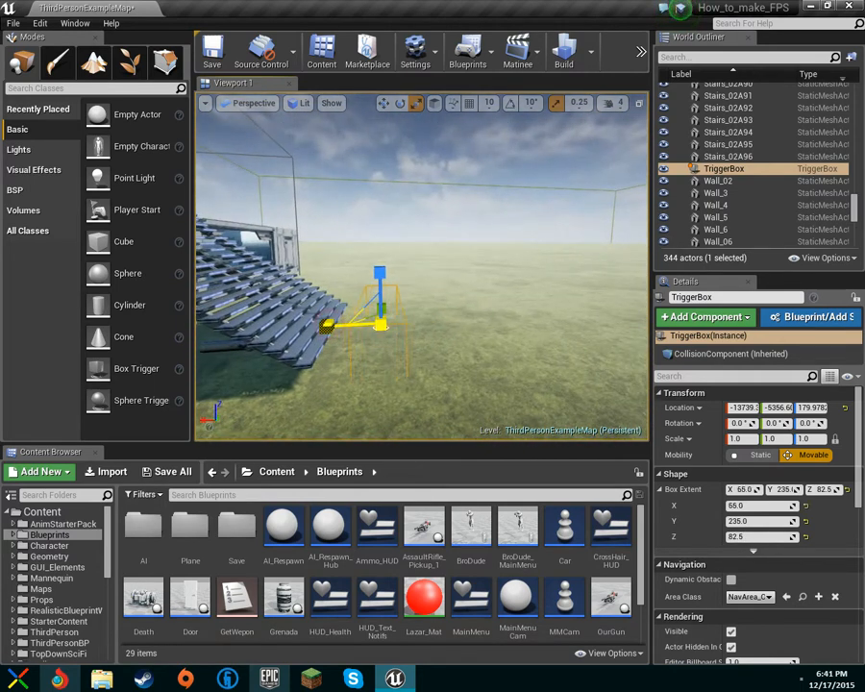
{"action": "key", "text": "w"}
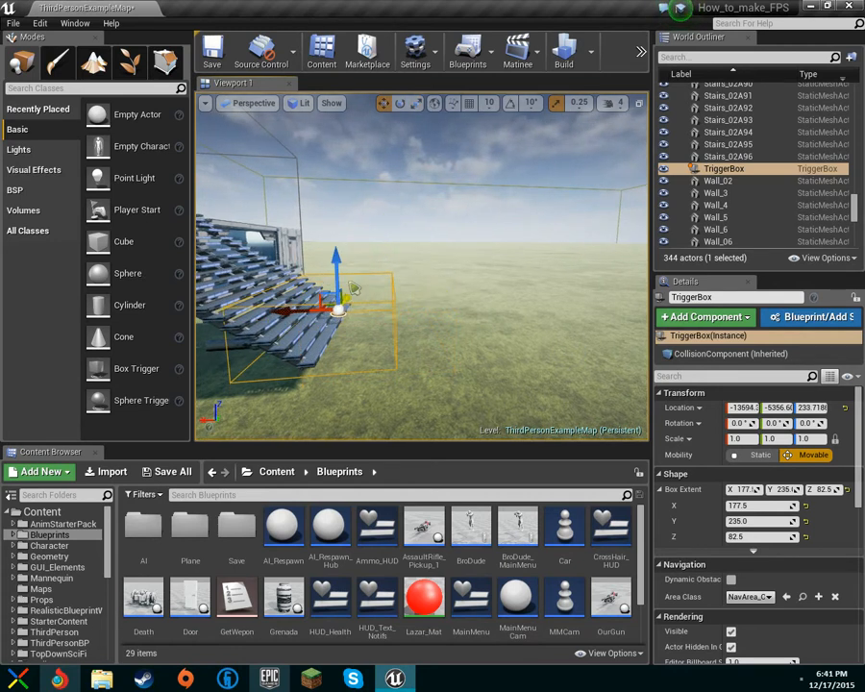
{"action": "right_click_drag", "start_coordinate": [337, 272], "coordinate": [216, 272]}
{"action": "mouse_move", "coordinate": [423, 269]}
{"action": "right_mouse_down"}
{"action": "mouse_move", "coordinate": [398, 287]}
{"action": "mouse_move", "coordinate": [446, 283]}
{"action": "mouse_move", "coordinate": [414, 254]}
{"action": "mouse_move", "coordinate": [415, 317]}
{"action": "mouse_move", "coordinate": [423, 269]}
{"action": "right_mouse_up"}
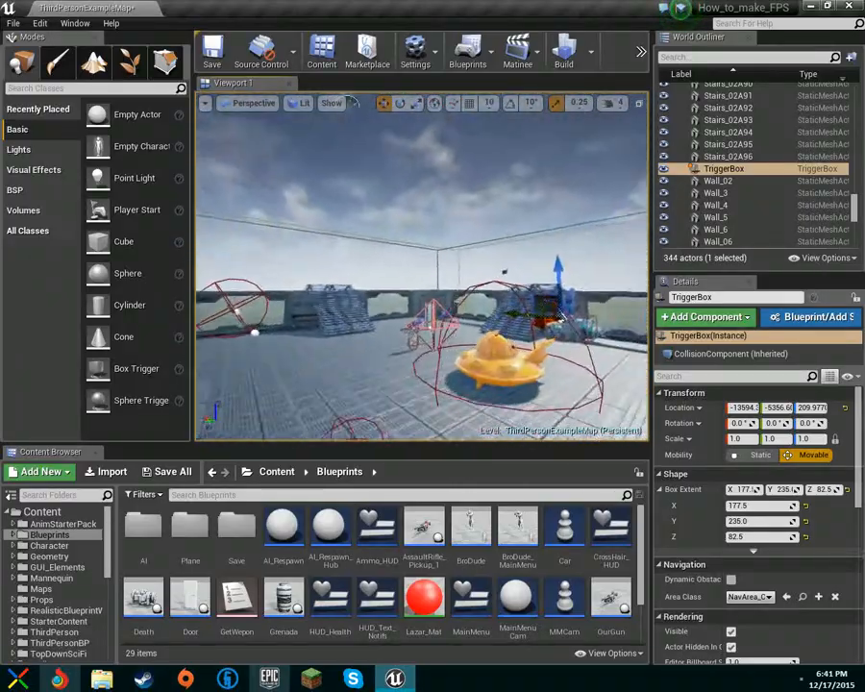
Fly around to check the TriggerBox at the stairs, then open the Blueprints toolbar list.
{"action": "right_click_drag", "start_coordinate": [423, 266], "coordinate": [500, 322]}
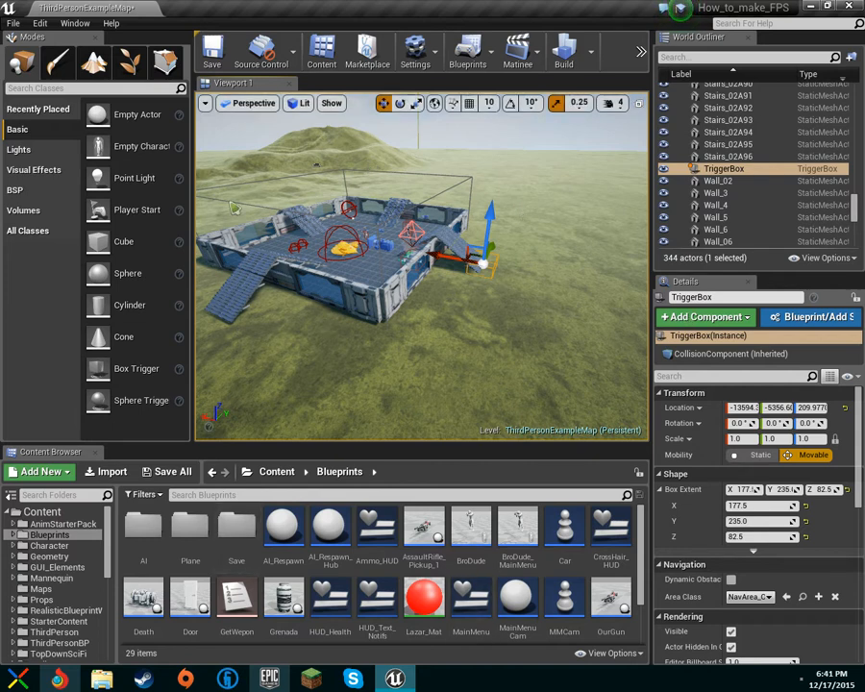
{"action": "key", "text": "w"}
{"action": "right_click_drag", "start_coordinate": [438, 185], "coordinate": [362, 179]}
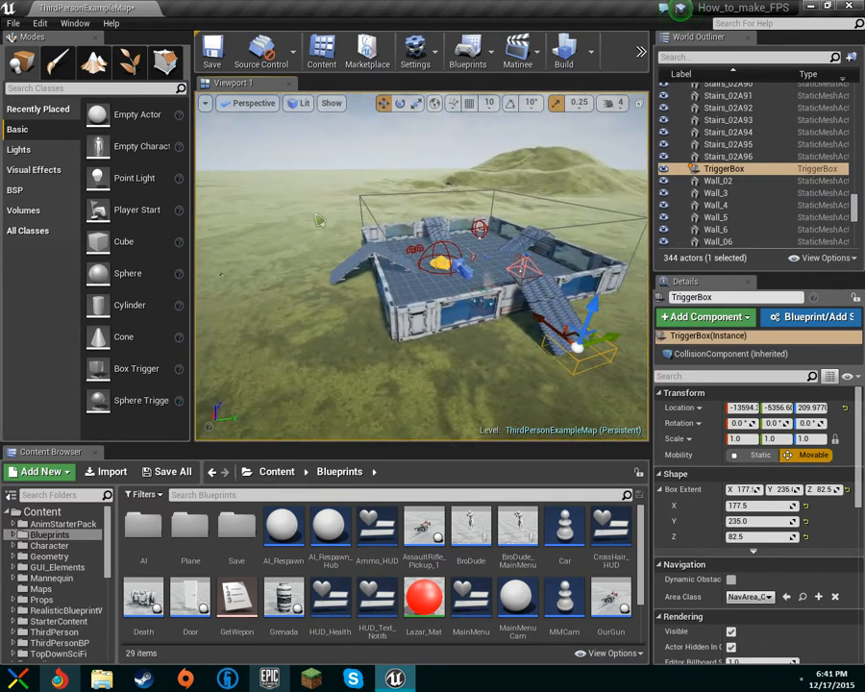
{"action": "right_click_drag", "start_coordinate": [528, 315], "coordinate": [510, 338]}
{"action": "mouse_move", "coordinate": [535, 283]}
{"action": "right_mouse_down"}
{"action": "mouse_move", "coordinate": [572, 294]}
{"action": "mouse_move", "coordinate": [510, 292]}
{"action": "mouse_move", "coordinate": [615, 361]}
{"action": "mouse_move", "coordinate": [645, 413]}
{"action": "mouse_move", "coordinate": [586, 254]}
{"action": "mouse_move", "coordinate": [567, 257]}
{"action": "mouse_move", "coordinate": [576, 254]}
{"action": "mouse_move", "coordinate": [547, 279]}
{"action": "right_mouse_up"}
{"action": "key", "text": "w"}
{"action": "key", "text": "w"}
{"action": "left_click", "coordinate": [468, 53]}
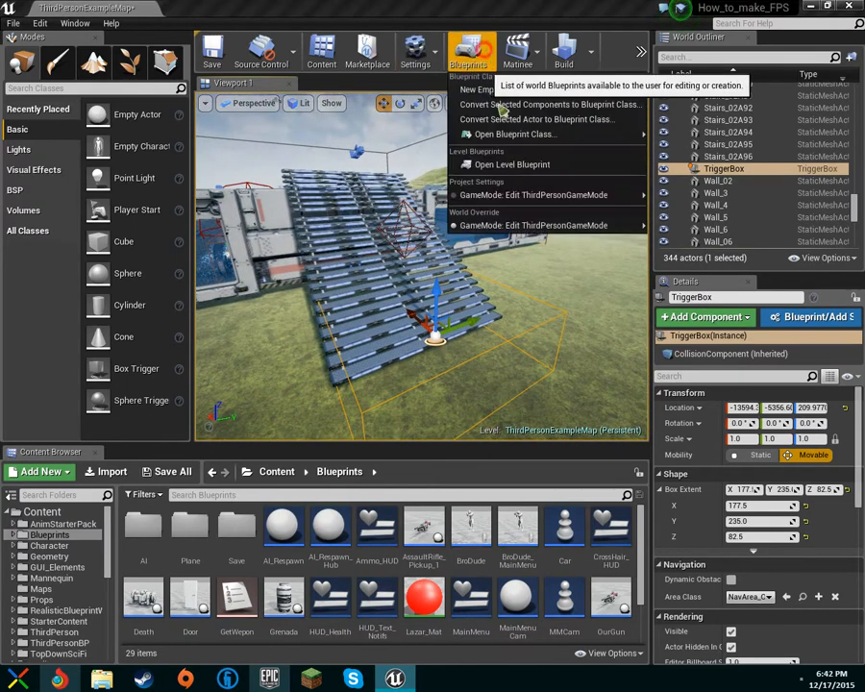
Open the Level Blueprint and add an On Actor Begin Overlap event for Trigger Box 1.
{"action": "left_click", "coordinate": [517, 165]}
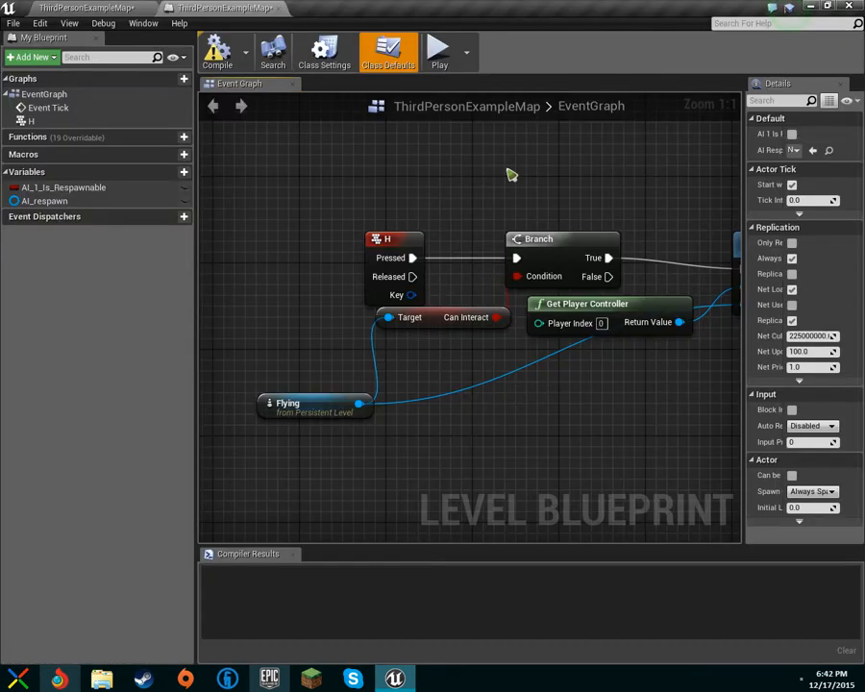
{"action": "scroll", "coordinate": [510, 173], "scroll_direction": "down", "scroll_amount": 5}
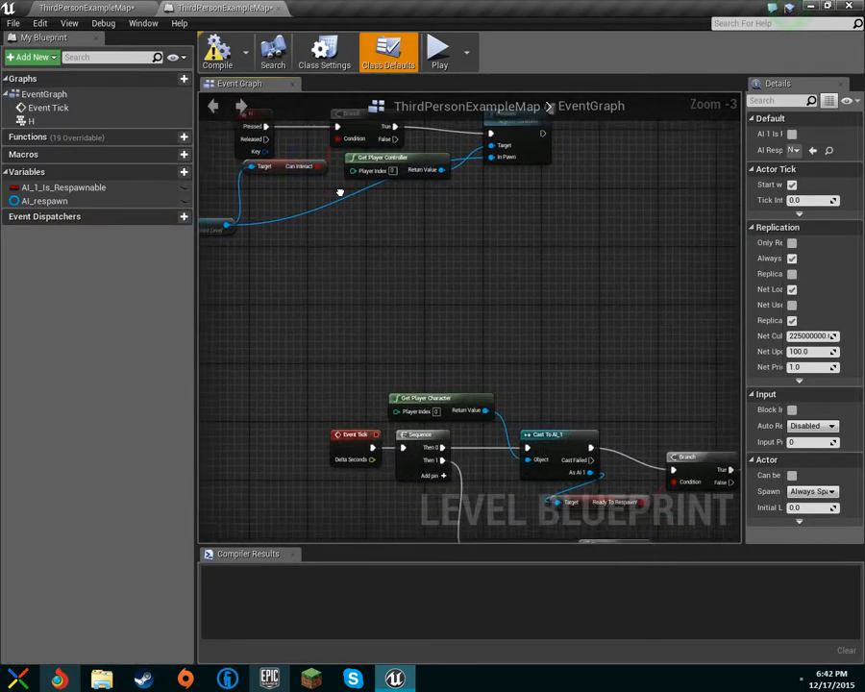
{"action": "right_click_drag", "start_coordinate": [404, 245], "coordinate": [425, 496]}
{"action": "scroll", "coordinate": [298, 370], "scroll_direction": "up", "scroll_amount": 2}
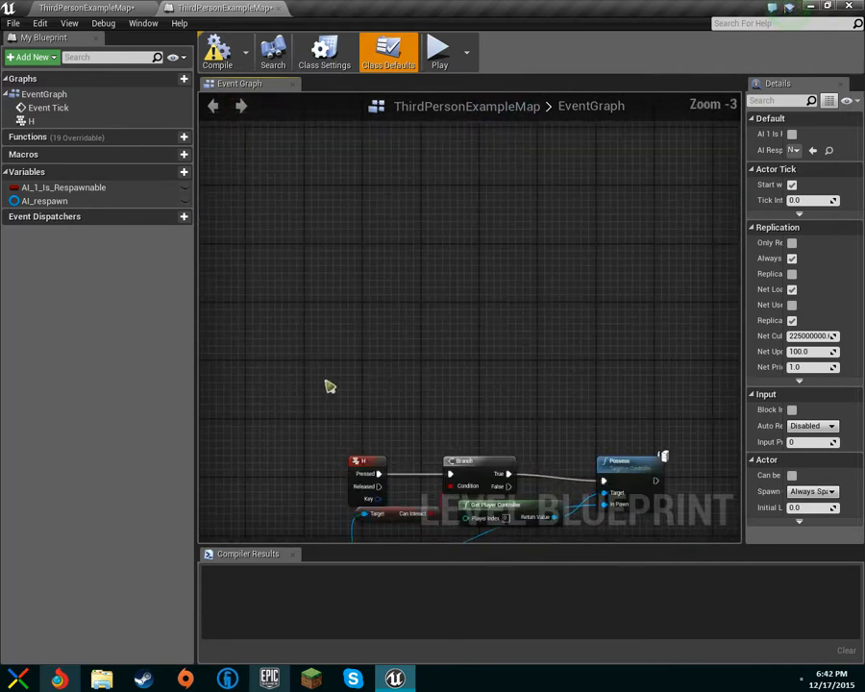
{"action": "right_click", "coordinate": [380, 371]}
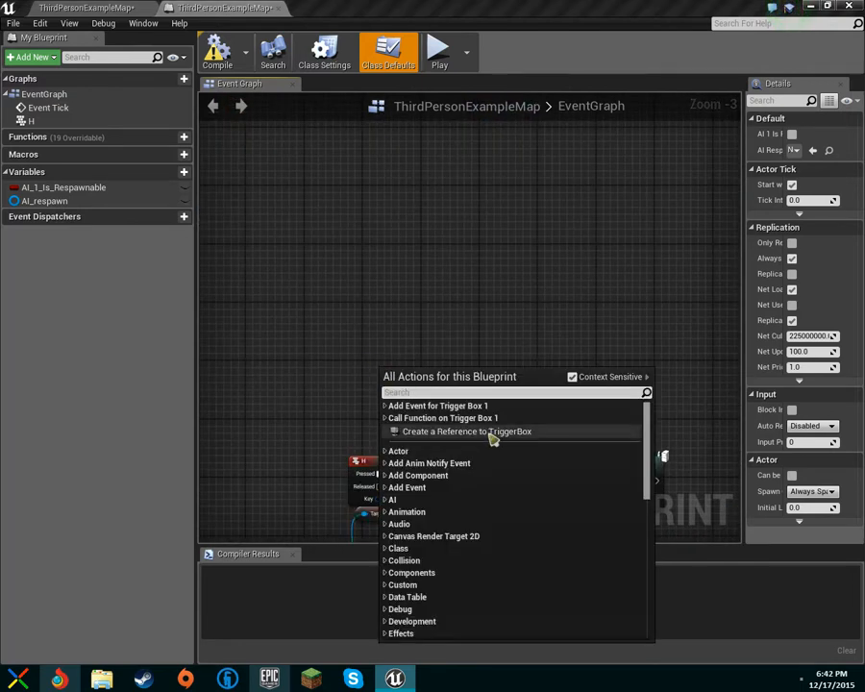
{"action": "left_click", "coordinate": [389, 406]}
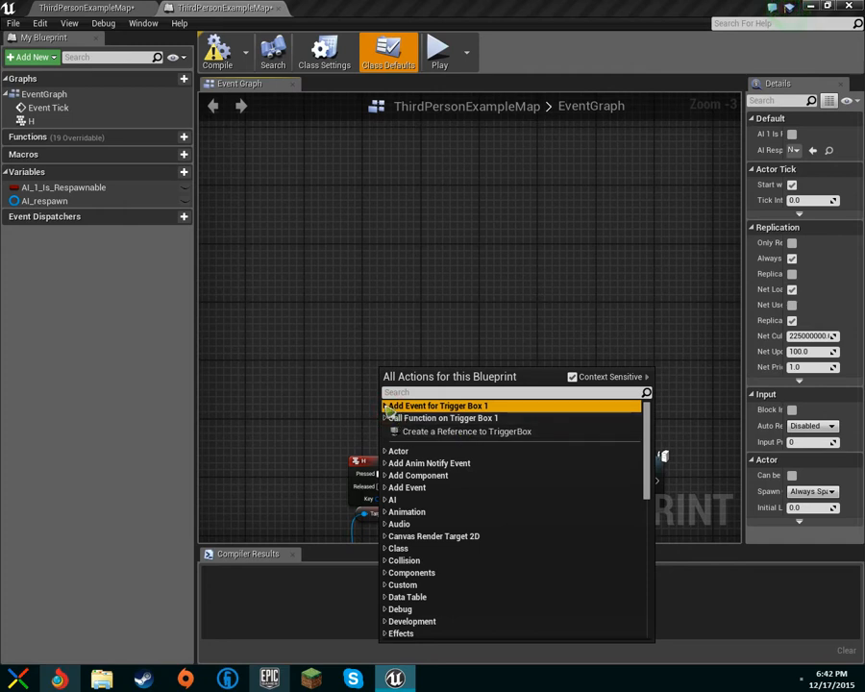
{"action": "left_click", "coordinate": [385, 405]}
{"action": "left_click", "coordinate": [394, 417]}
{"action": "left_click", "coordinate": [392, 418]}
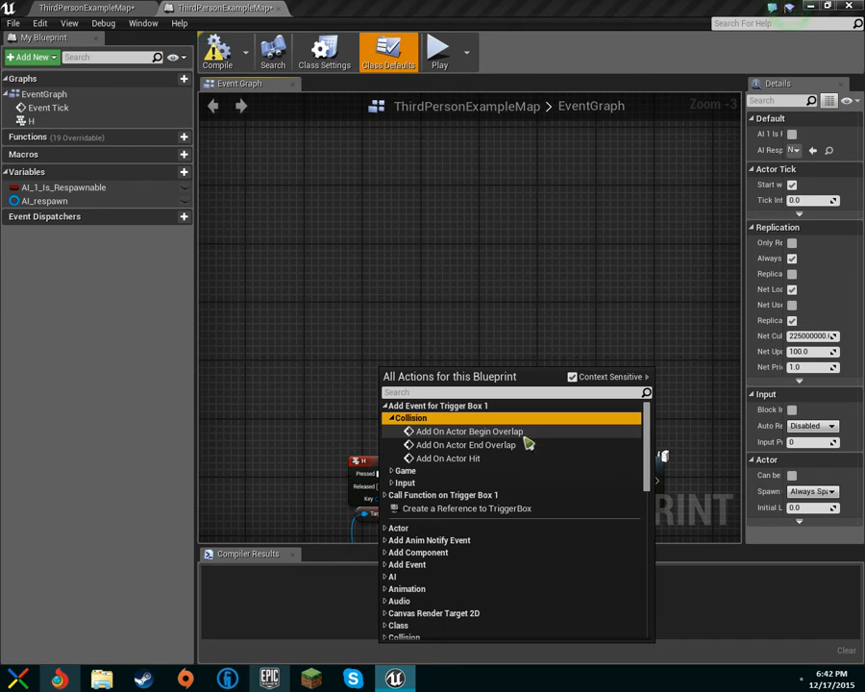
{"action": "left_click", "coordinate": [486, 432]}
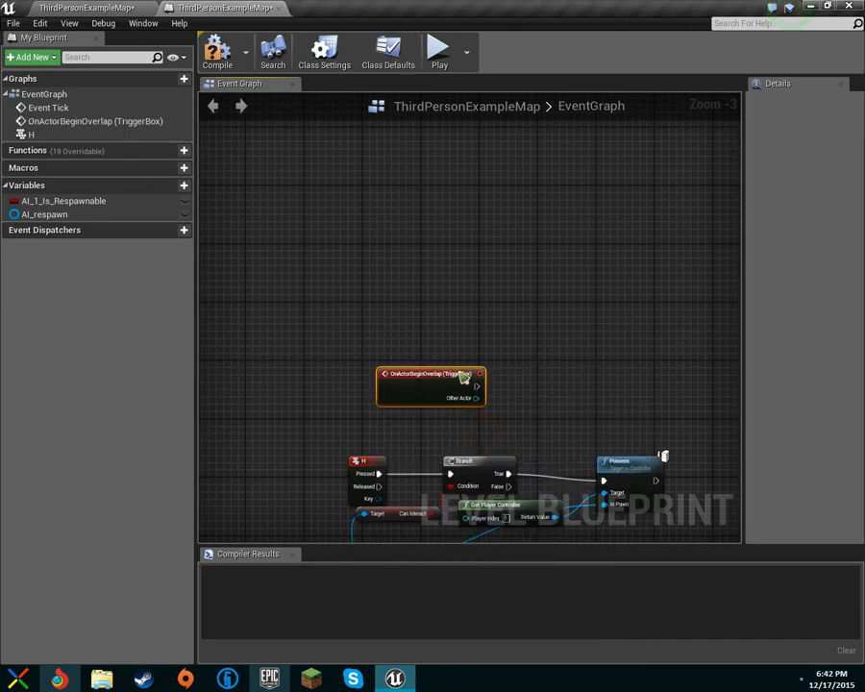
Move the overlap event node up and add a Boolean variable named CutsceneHasBeenPlayed.
{"action": "left_click_drag", "start_coordinate": [423, 373], "coordinate": [379, 276]}
{"action": "left_click", "coordinate": [167, 187]}
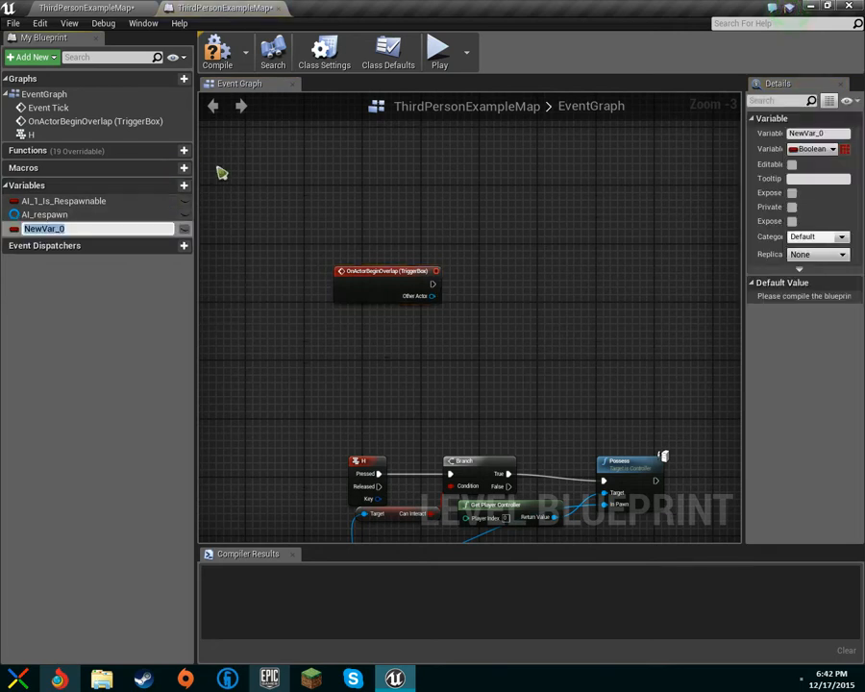
{"action": "type", "text": "CutsceneHasBeenPlaye"}
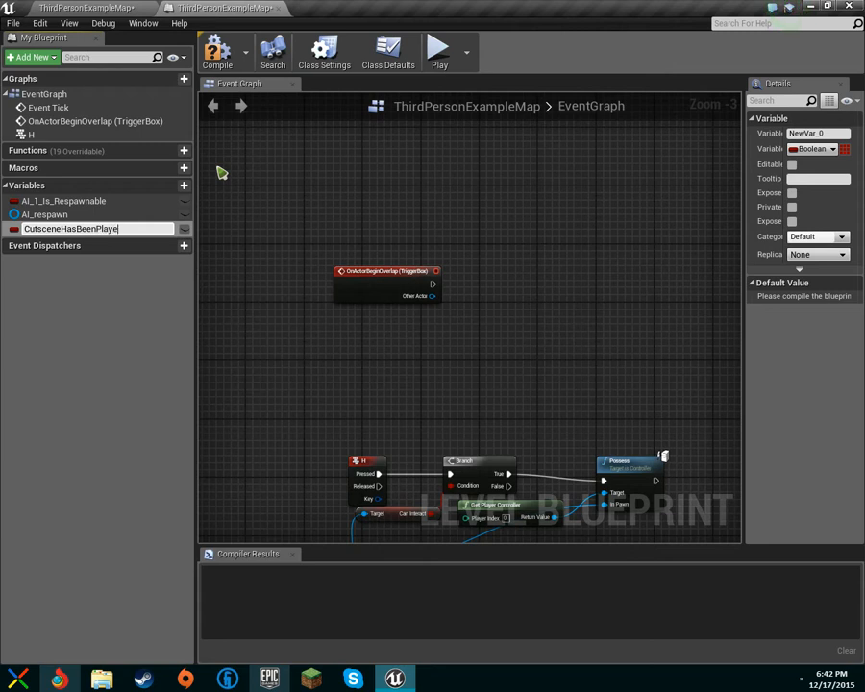
{"action": "type", "text": "d"}
{"action": "key", "text": "Return"}
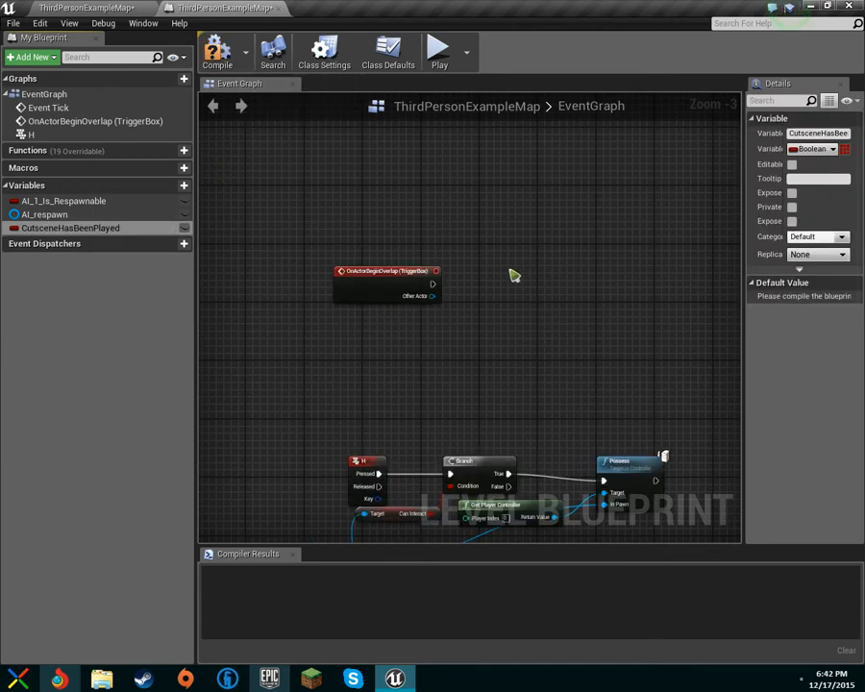
{"action": "scroll", "coordinate": [516, 269], "scroll_direction": "up", "scroll_amount": 3}
Search 'play' from the overlap event's exec pin, browse the results, then return to the level editor.
{"action": "left_click_drag", "start_coordinate": [420, 291], "coordinate": [556, 297]}
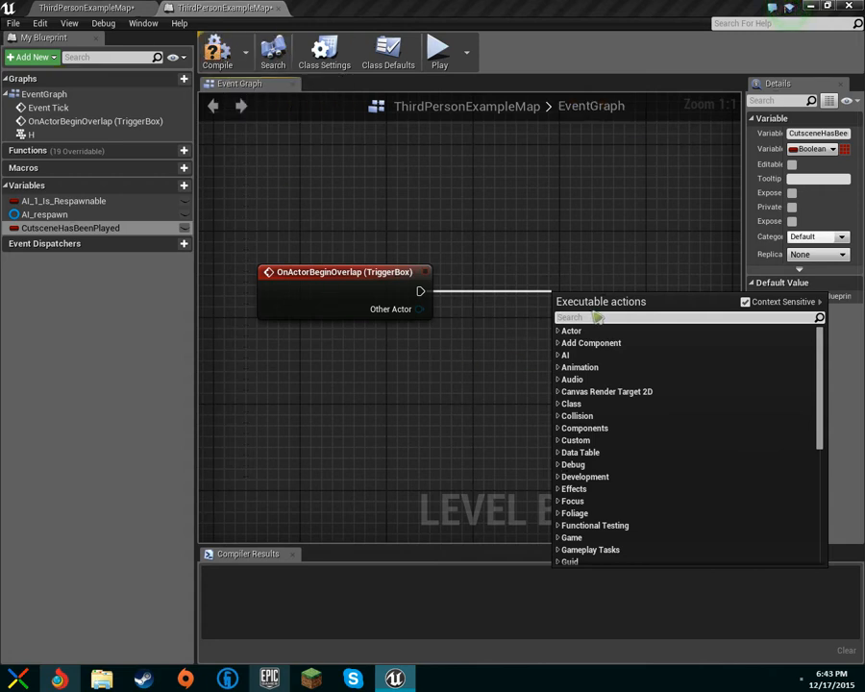
{"action": "type", "text": "play"}
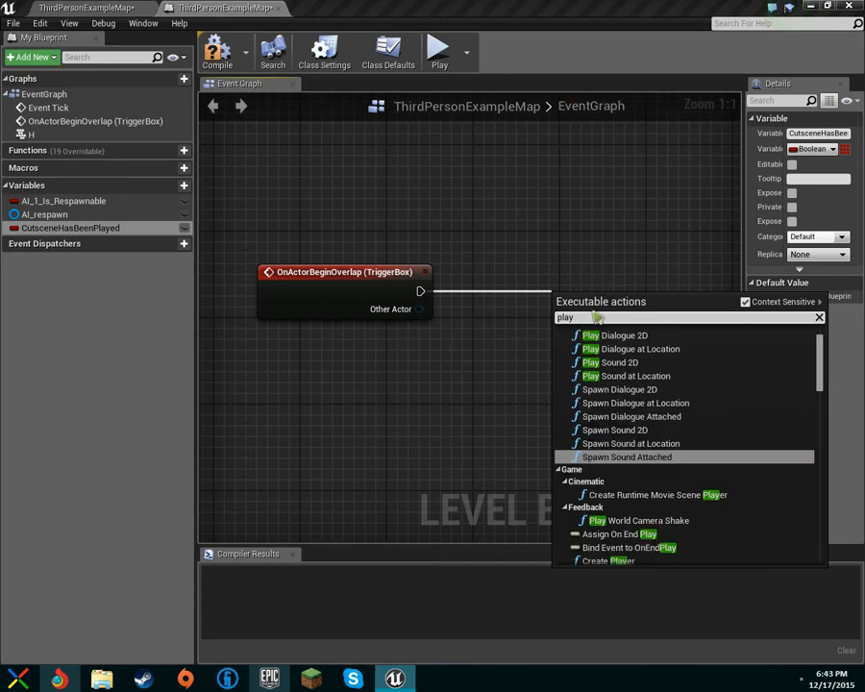
{"action": "scroll", "coordinate": [730, 392], "scroll_direction": "up", "scroll_amount": 2}
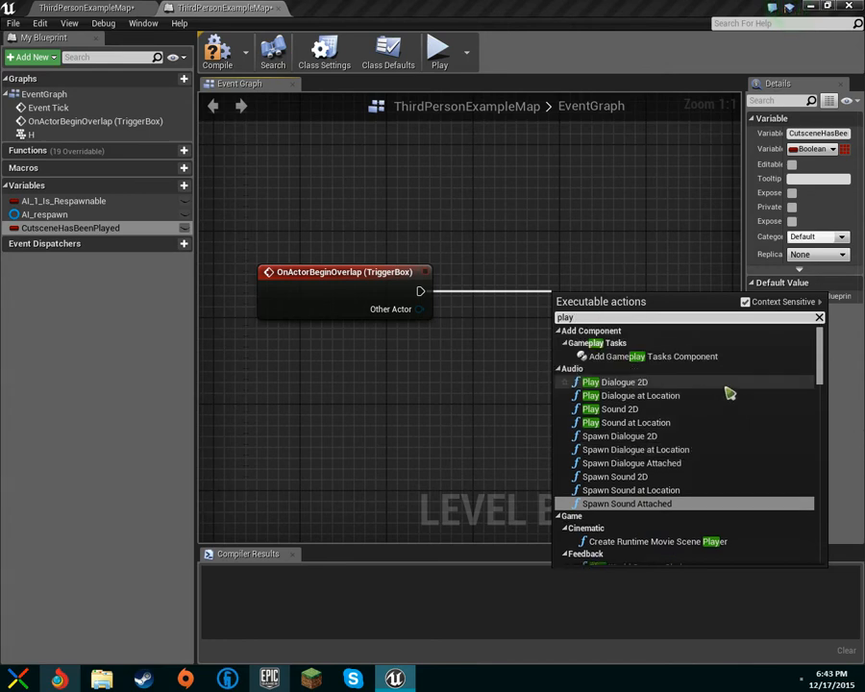
{"action": "scroll", "coordinate": [809, 411], "scroll_direction": "down", "scroll_amount": 5}
{"action": "scroll", "coordinate": [783, 418], "scroll_direction": "down", "scroll_amount": 2}
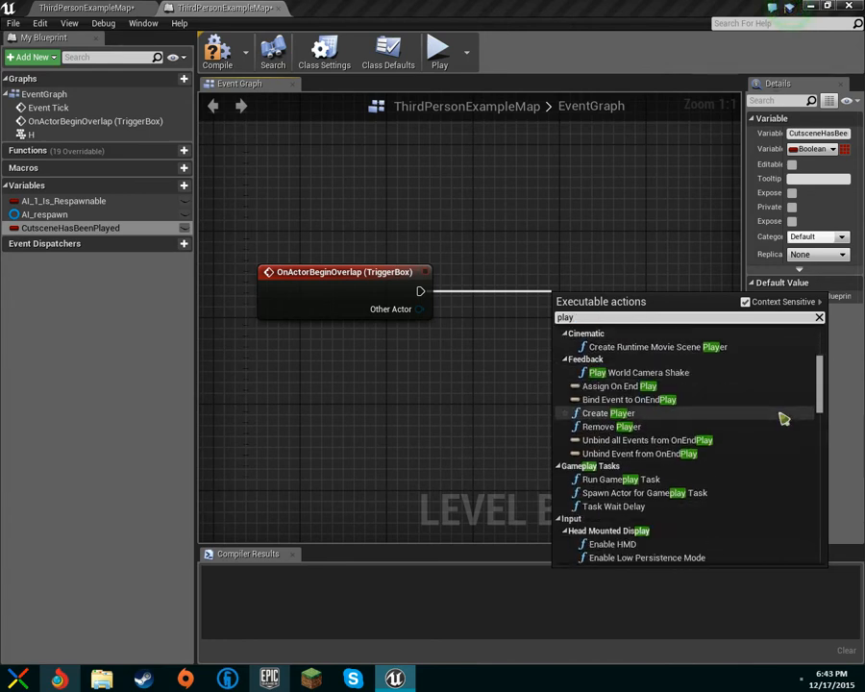
{"action": "scroll", "coordinate": [768, 411], "scroll_direction": "up", "scroll_amount": 2}
{"action": "scroll", "coordinate": [764, 413], "scroll_direction": "up", "scroll_amount": 2}
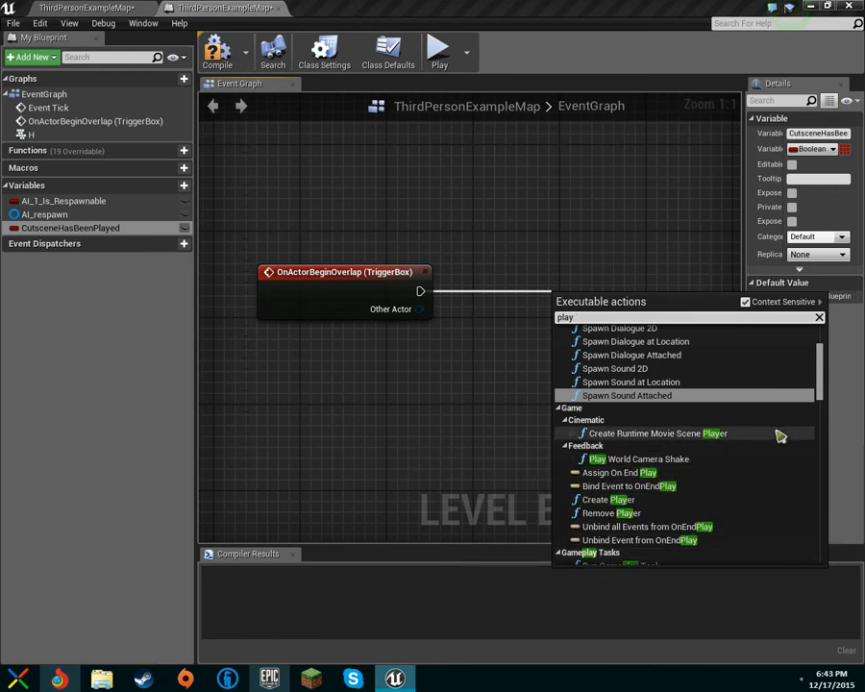
{"action": "scroll", "coordinate": [787, 461], "scroll_direction": "down", "scroll_amount": 3}
{"action": "scroll", "coordinate": [759, 514], "scroll_direction": "down", "scroll_amount": 2}
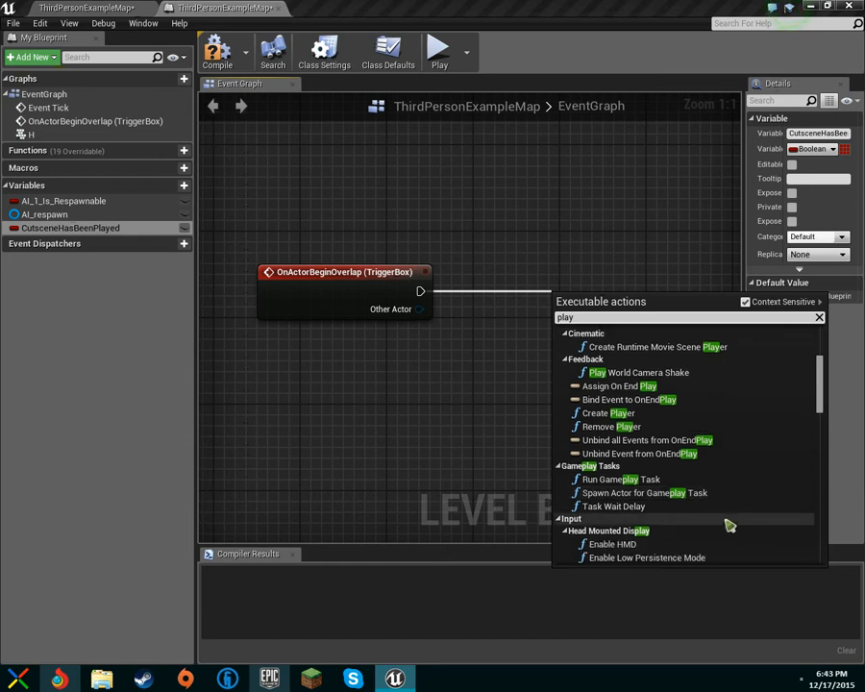
{"action": "scroll", "coordinate": [615, 540], "scroll_direction": "down", "scroll_amount": 5}
{"action": "scroll", "coordinate": [675, 538], "scroll_direction": "down", "scroll_amount": 15}
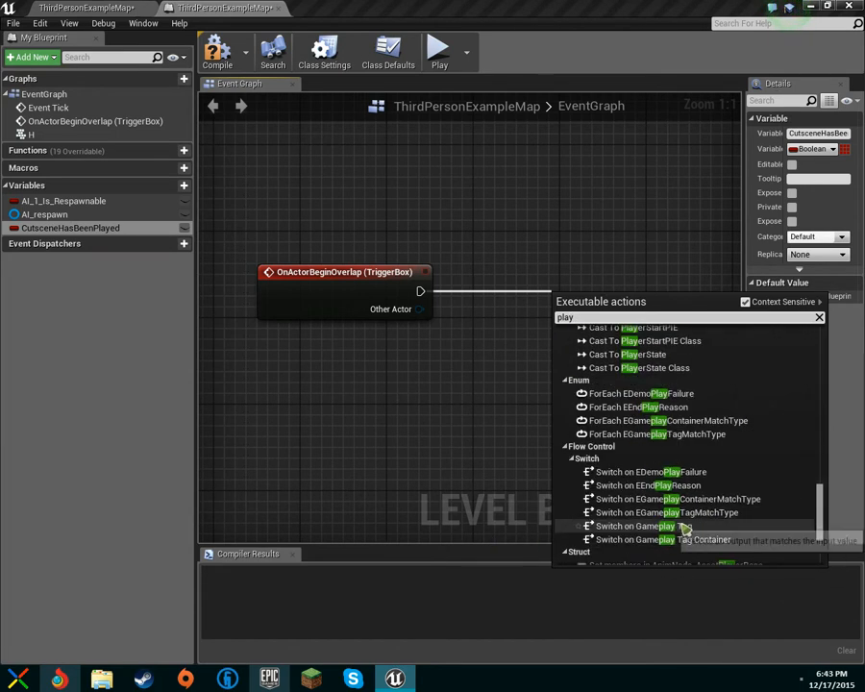
{"action": "scroll", "coordinate": [685, 528], "scroll_direction": "down", "scroll_amount": 4}
{"action": "left_click", "coordinate": [117, 7]}
Select the MatineeActor in the level and add a reference to it in the Level Blueprint.
{"action": "key", "text": "w"}
{"action": "left_click", "coordinate": [390, 289]}
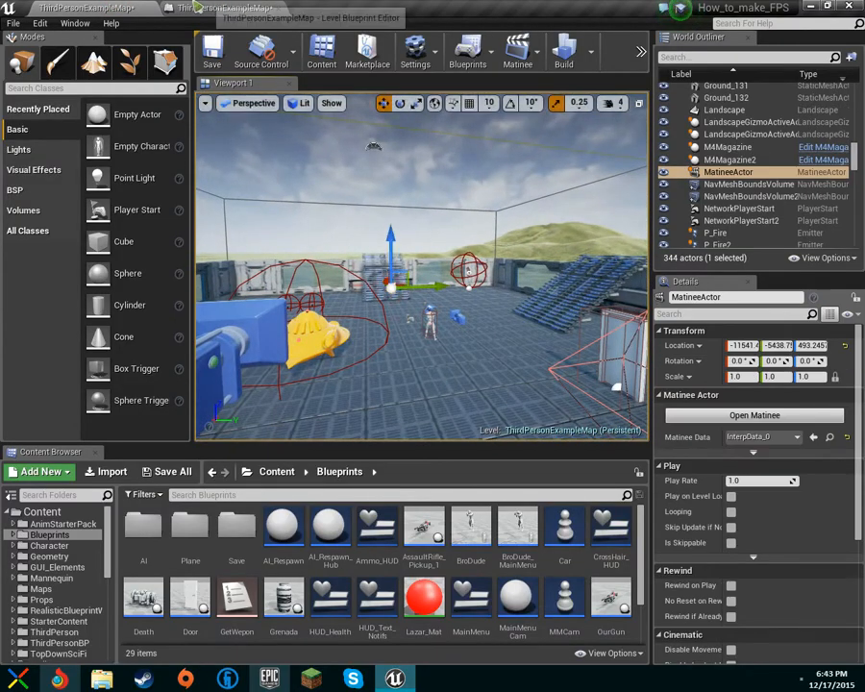
{"action": "left_click", "coordinate": [207, 8]}
{"action": "right_click", "coordinate": [402, 387]}
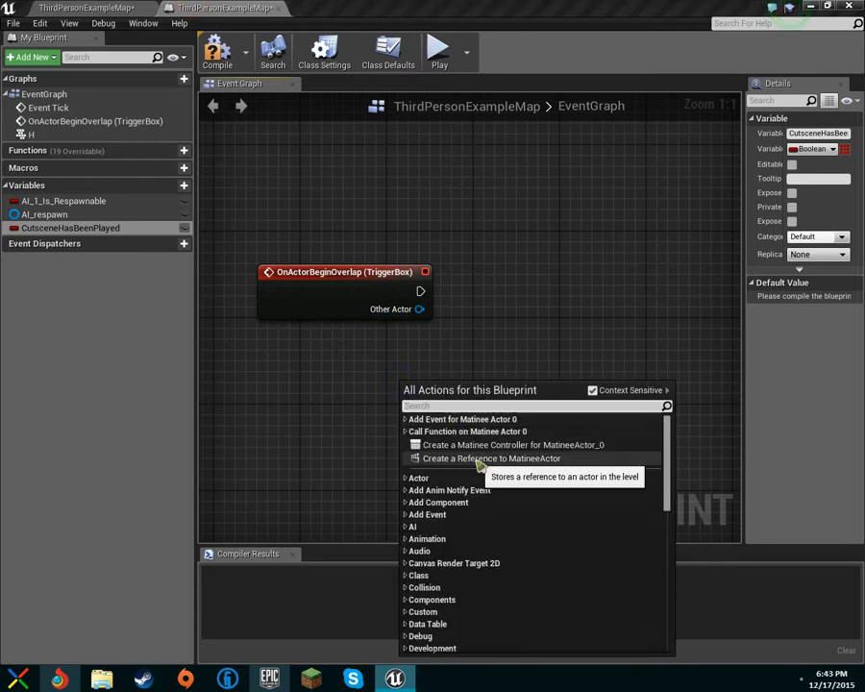
{"action": "left_click", "coordinate": [465, 455]}
Add a Play node on the MatineeActor, wire OnActorBeginOverlap into it, and compile.
{"action": "left_click_drag", "start_coordinate": [430, 413], "coordinate": [536, 361]}
{"action": "type", "text": "play"}
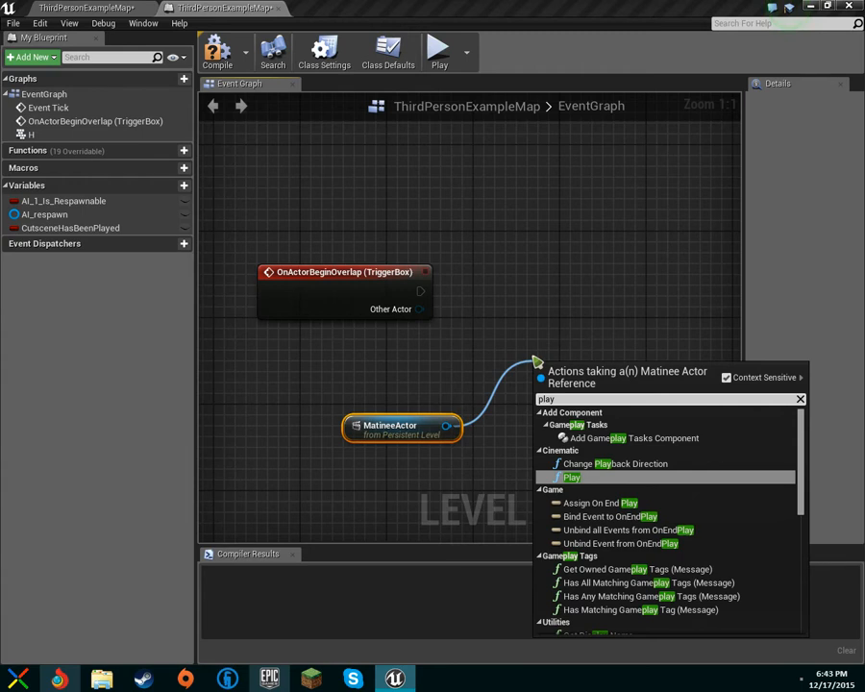
{"action": "key", "text": "Return"}
{"action": "left_click_drag", "start_coordinate": [538, 361], "coordinate": [497, 281]}
{"action": "left_click_drag", "start_coordinate": [433, 294], "coordinate": [411, 305]}
{"action": "left_click_drag", "start_coordinate": [507, 315], "coordinate": [507, 305]}
{"action": "left_click", "coordinate": [548, 308]}
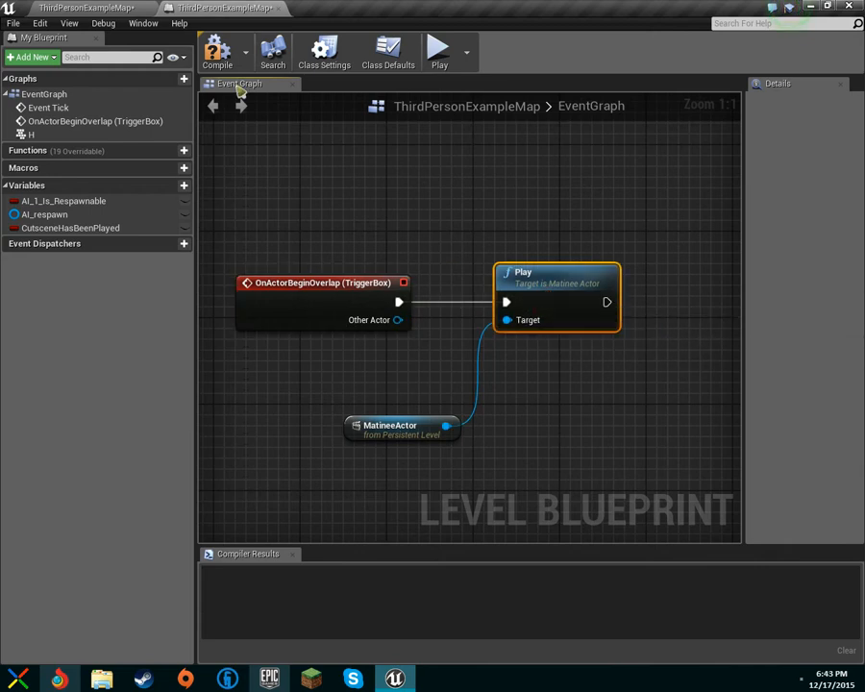
{"action": "left_click", "coordinate": [217, 50]}
{"action": "left_click", "coordinate": [106, 8]}
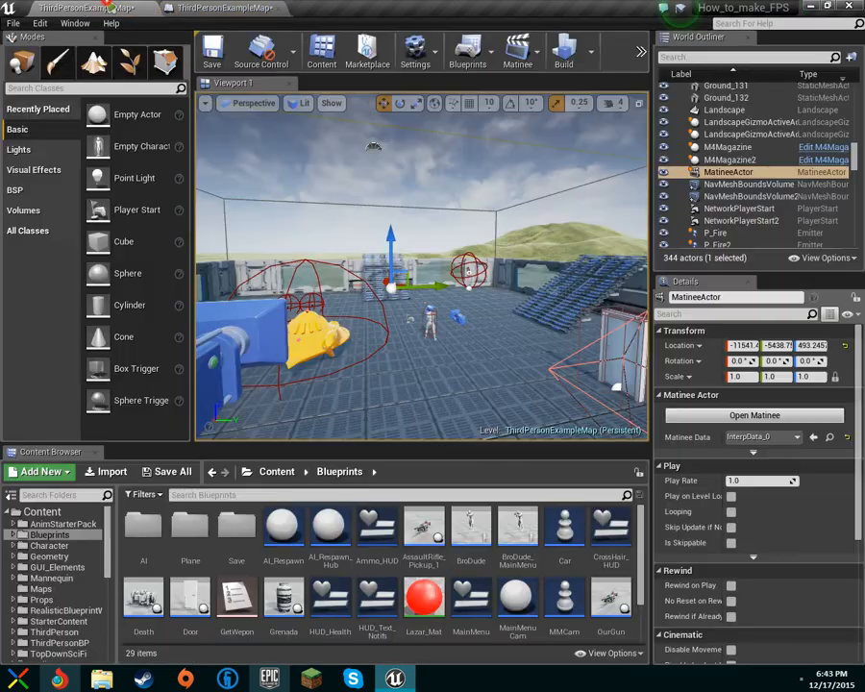
Save ThirdPersonExampleMap, check the play modes, narrow the left panel, and start Play-in-Editor.
{"action": "left_click", "coordinate": [213, 71]}
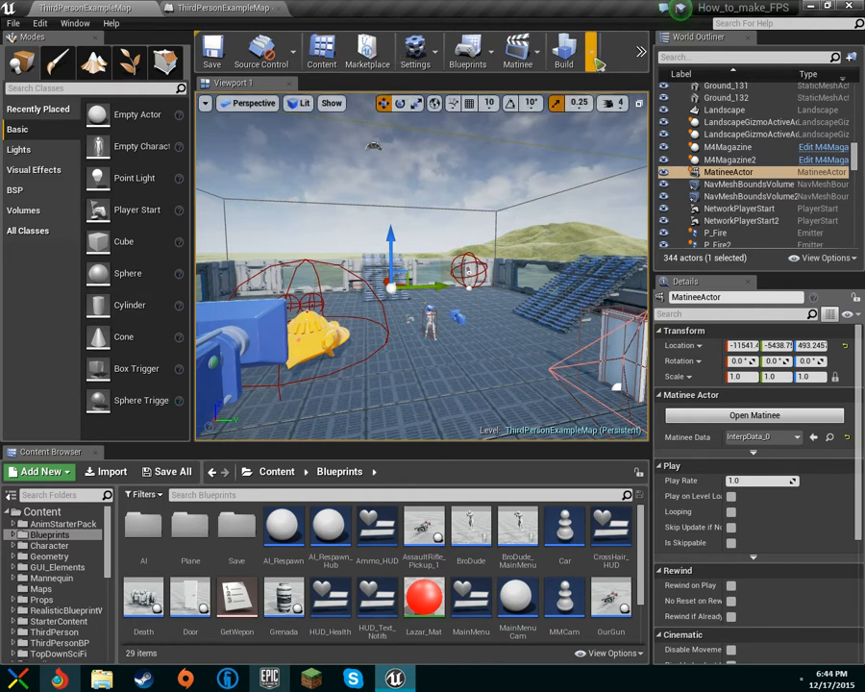
{"action": "left_click", "coordinate": [641, 55]}
{"action": "mouse_move", "coordinate": [684, 93]}
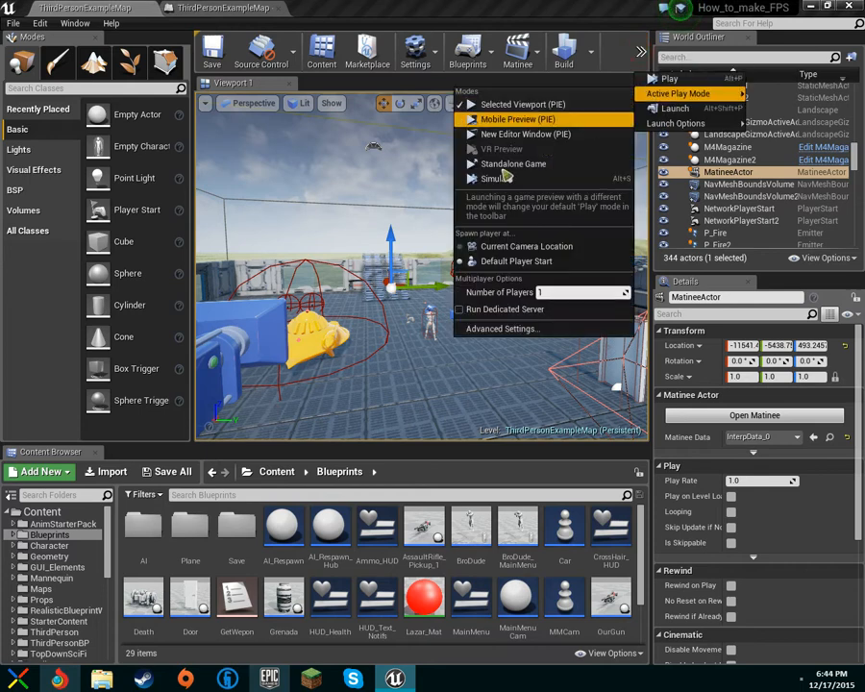
{"action": "left_click_drag", "start_coordinate": [192, 240], "coordinate": [113, 240]}
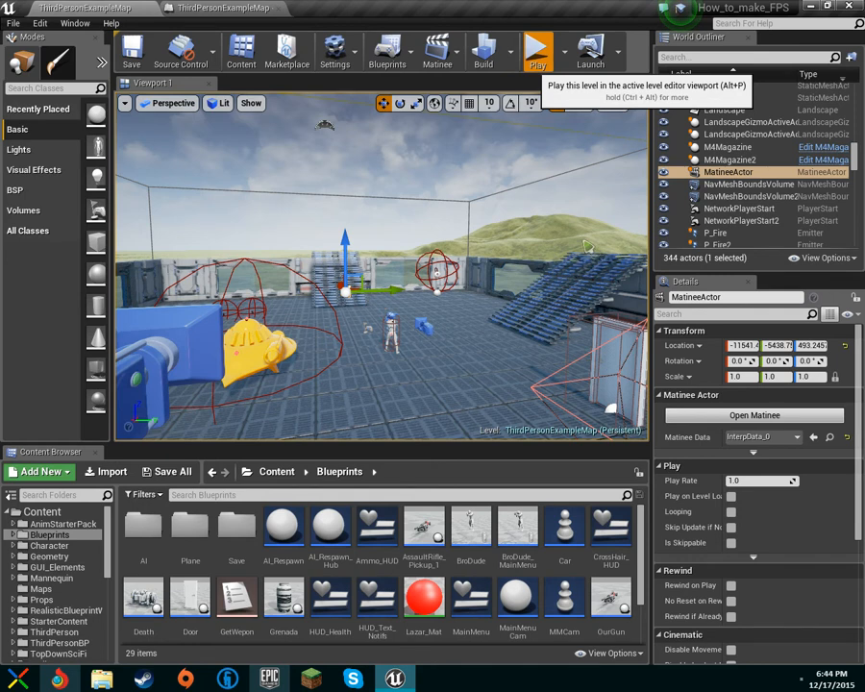
{"action": "left_click", "coordinate": [537, 53]}
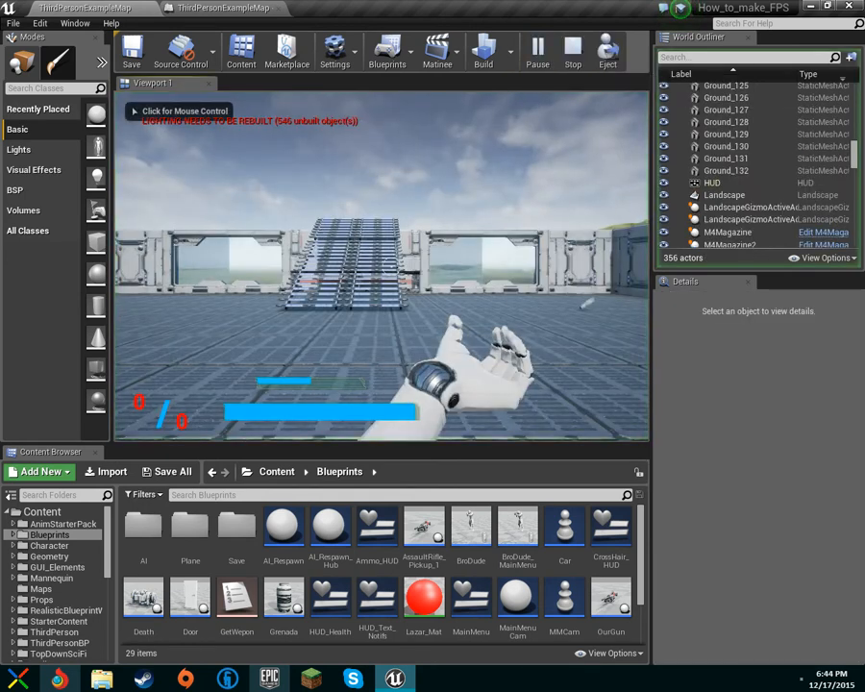
Take control of the game, walk toward the staircase, and toggle first/third-person views with V.
{"action": "left_click", "coordinate": [381, 266]}
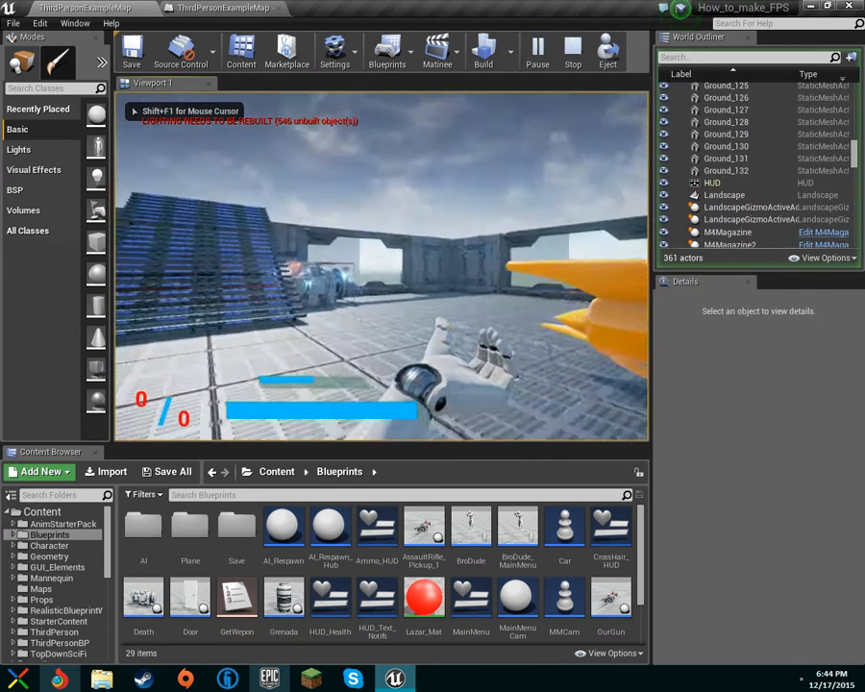
{"action": "key", "text": "w"}
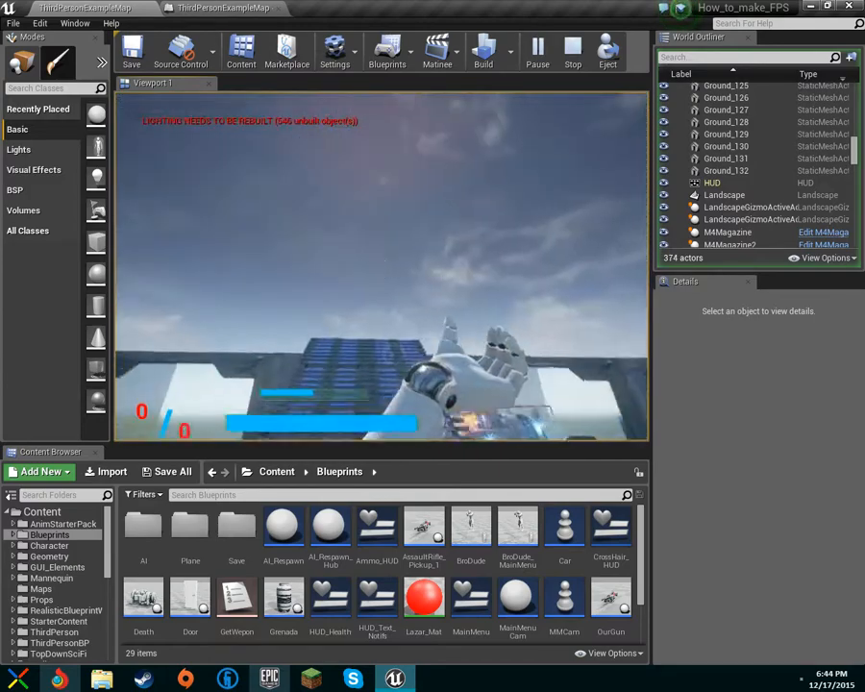
{"action": "key", "text": "w"}
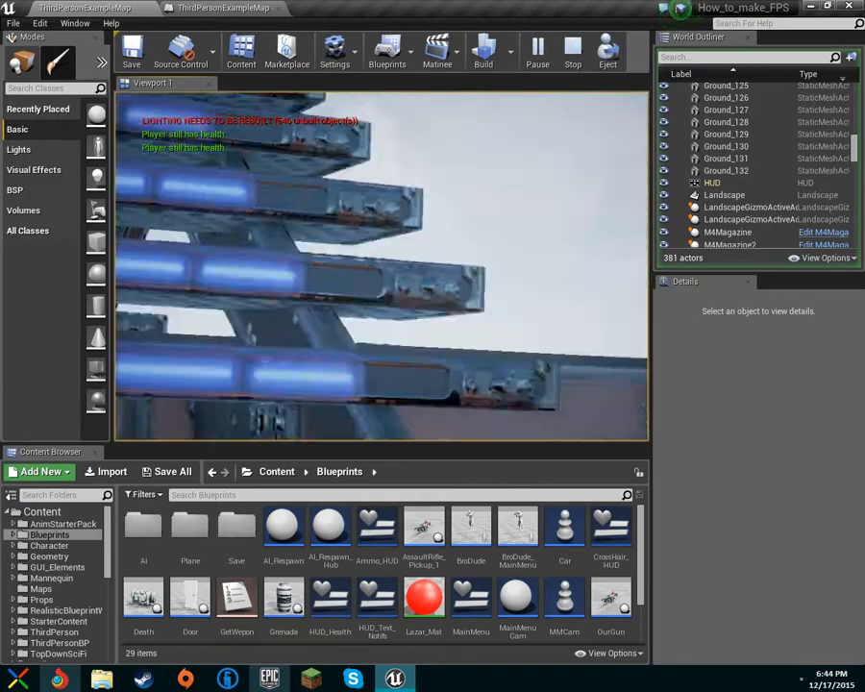
{"action": "key", "text": "w"}
{"action": "key", "text": "v"}
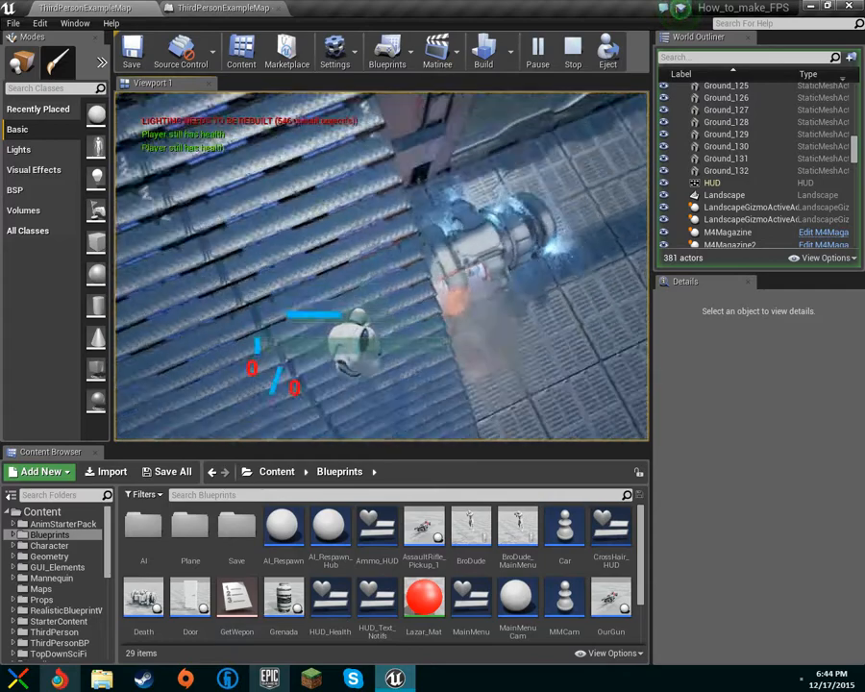
{"action": "key", "text": "v"}
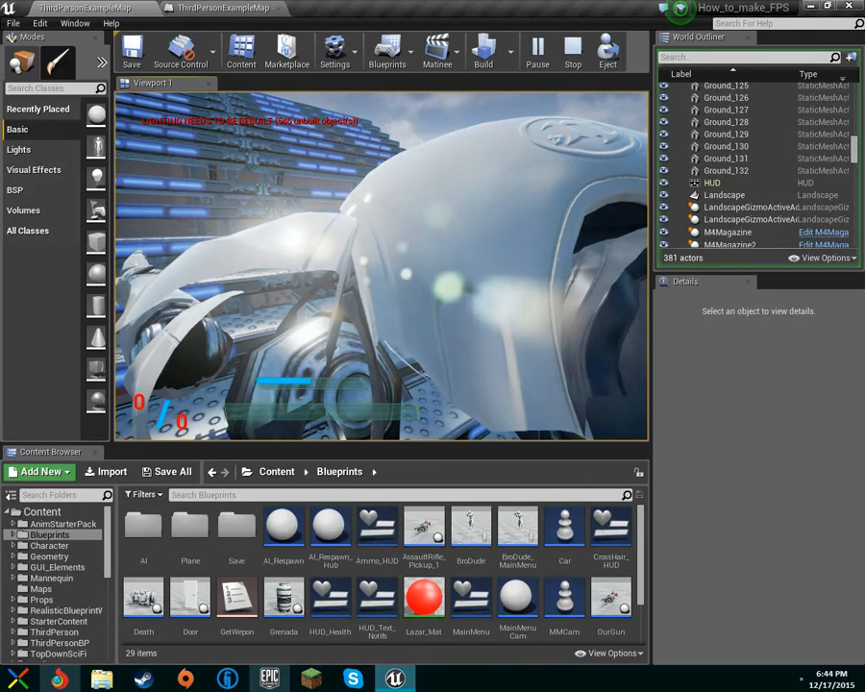
{"action": "key", "text": "v"}
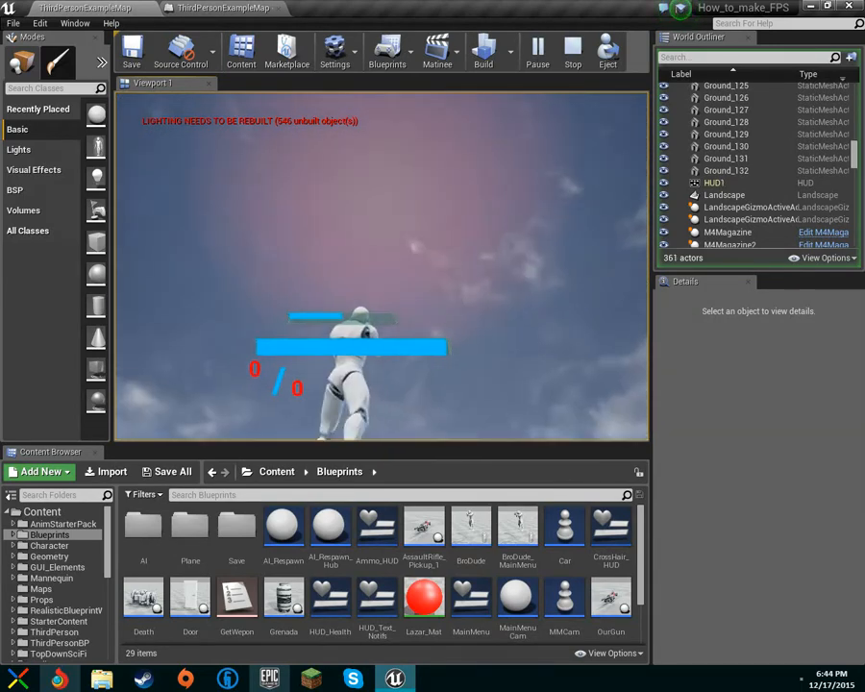
{"action": "key", "text": "v"}
Run the character up the stairs, crouch, roam the platform and ramp, then stop with Esc.
{"action": "key", "text": "w"}
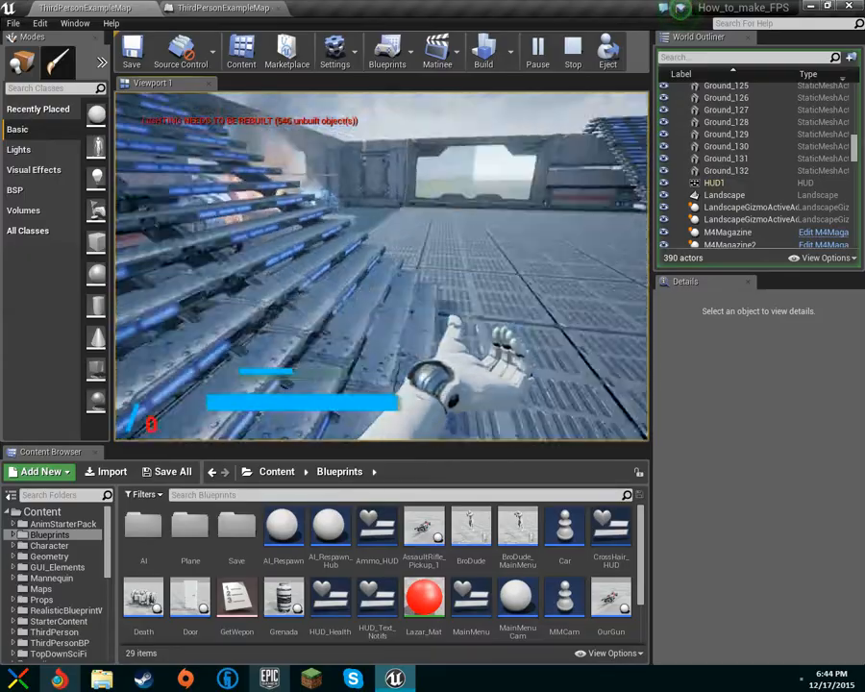
{"action": "key", "text": "v"}
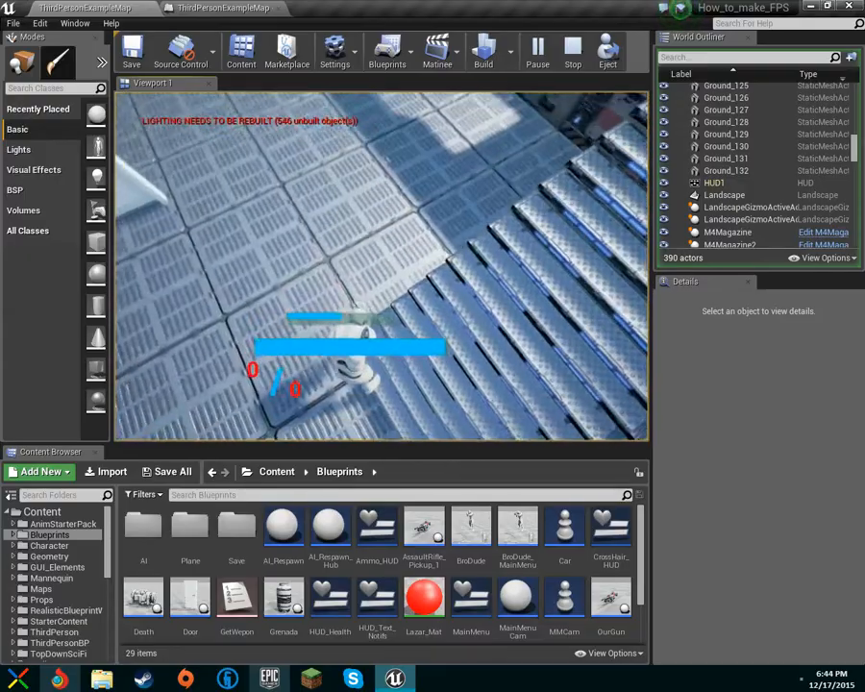
{"action": "key", "text": "w"}
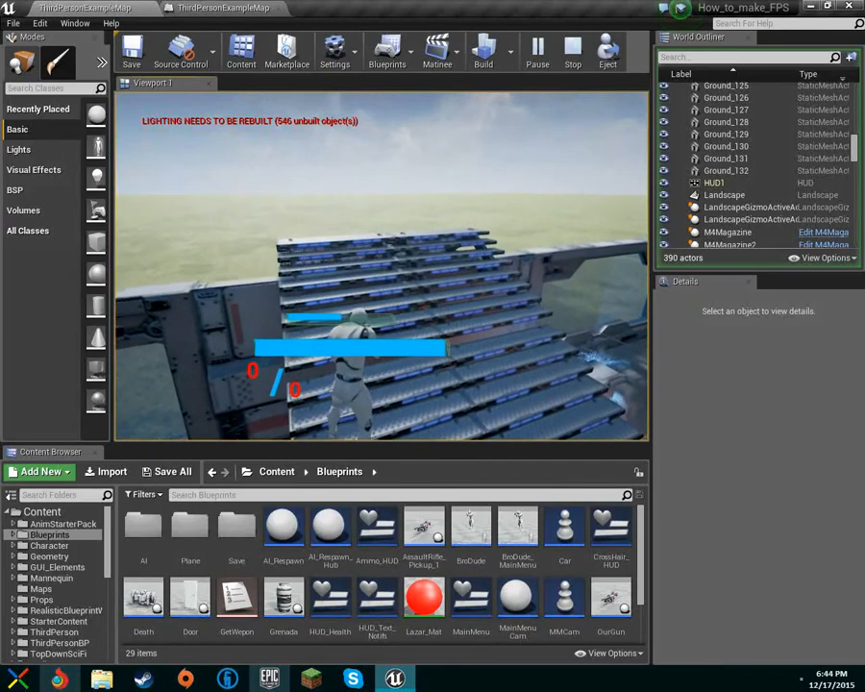
{"action": "key", "text": "c"}
{"action": "key", "text": "c"}
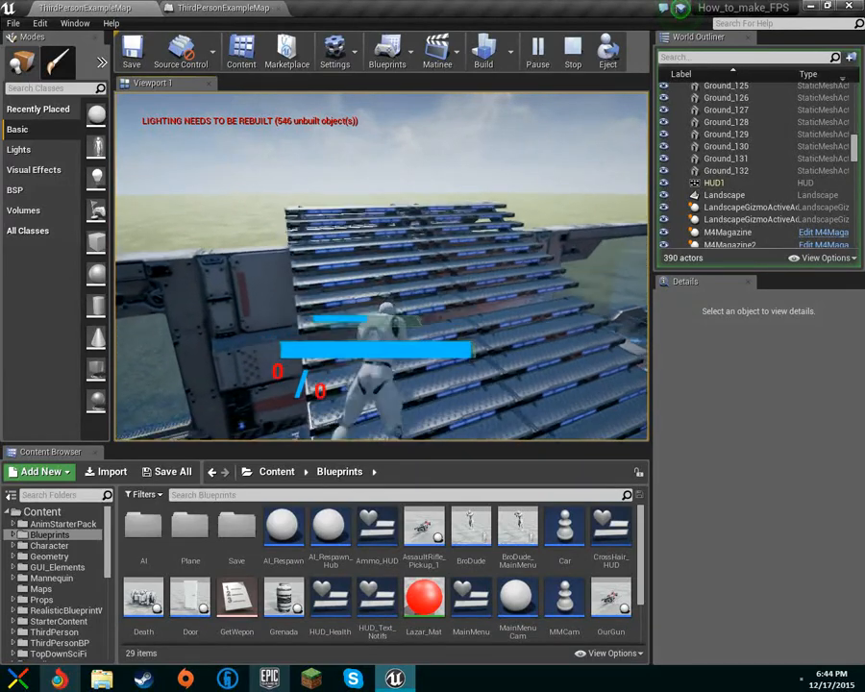
{"action": "key", "text": "w"}
{"action": "key", "text": "w"}
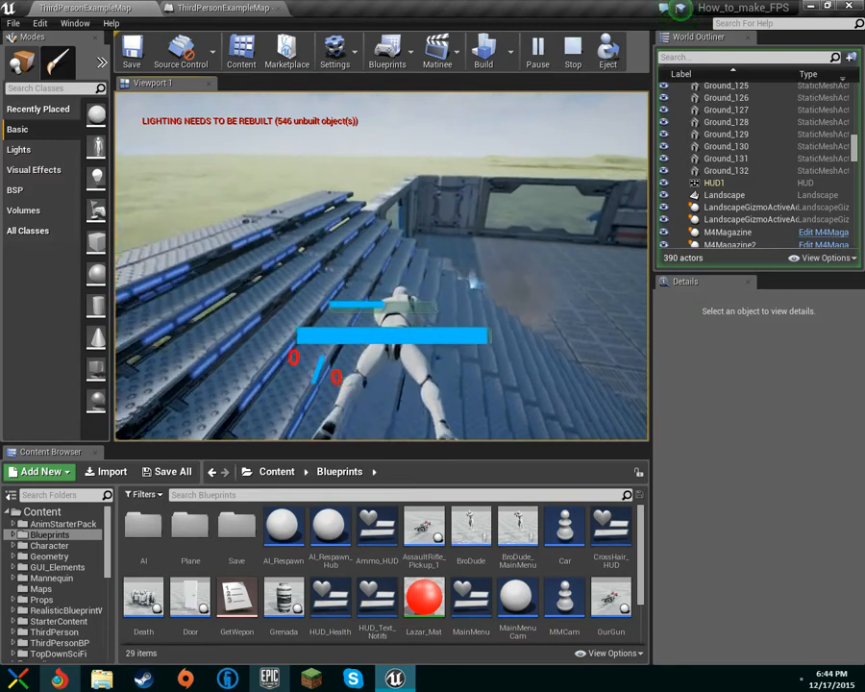
{"action": "key", "text": "w"}
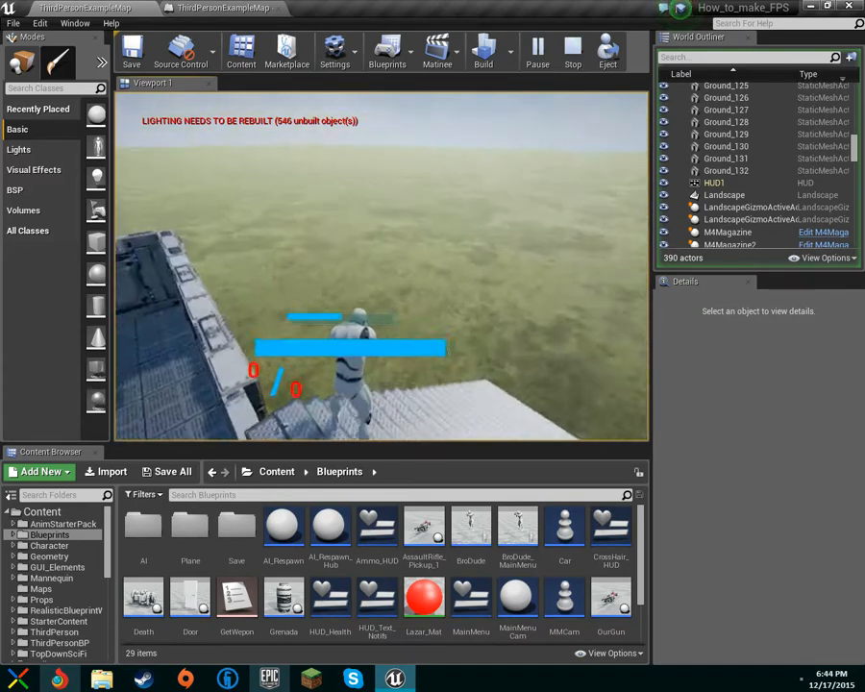
{"action": "key", "text": "w"}
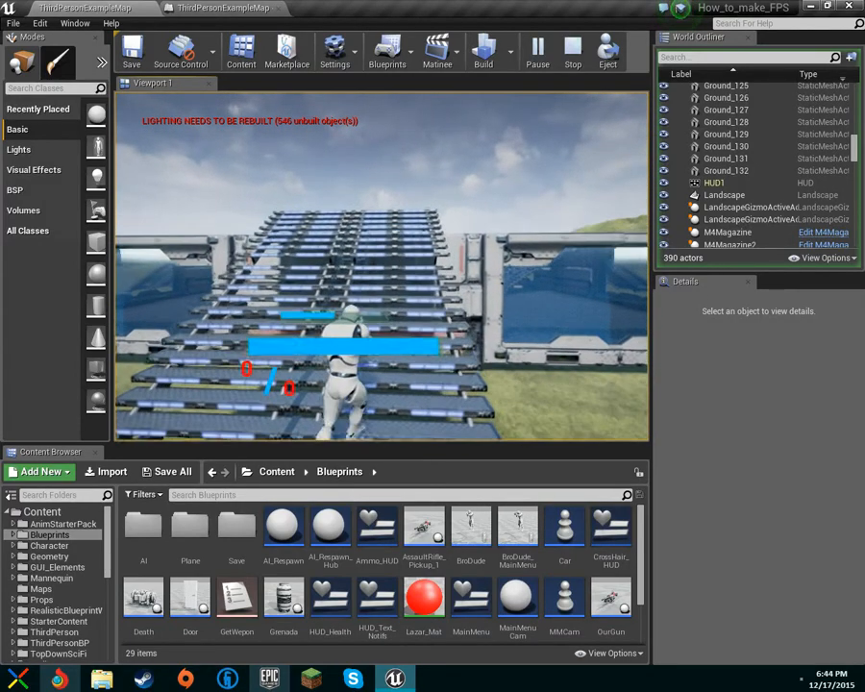
{"action": "key", "text": "w"}
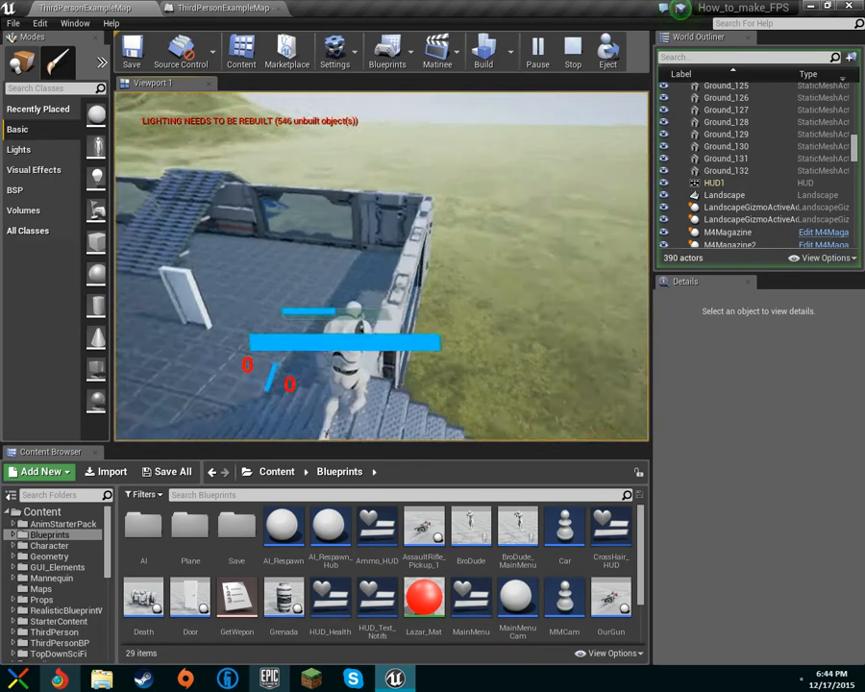
{"action": "key", "text": "Escape"}
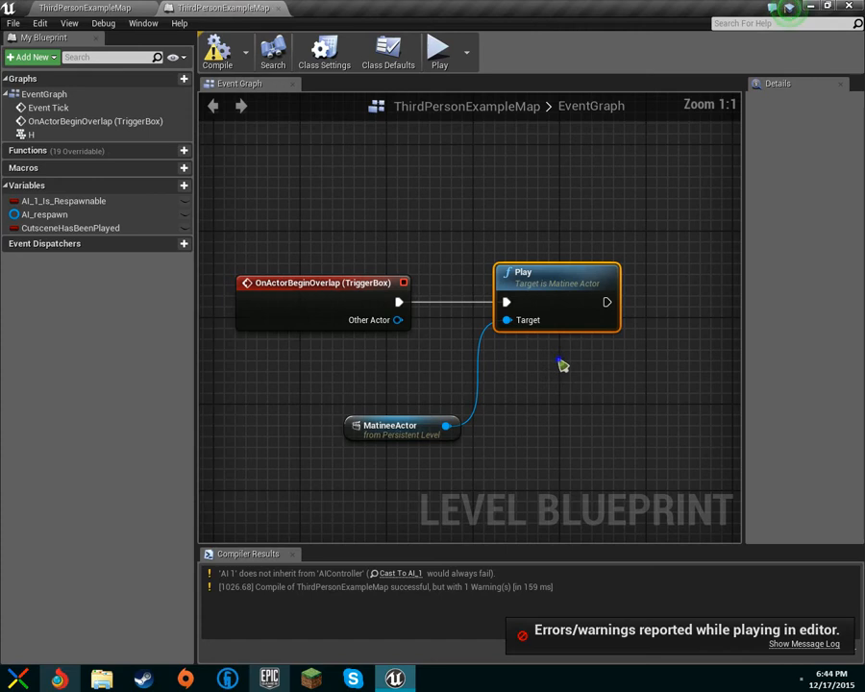
Inspect the Level Blueprint graph around the Play node, then return to the level editor.
{"action": "right_click_drag", "start_coordinate": [562, 365], "coordinate": [382, 303]}
{"action": "left_click_drag", "start_coordinate": [508, 301], "coordinate": [510, 299]}
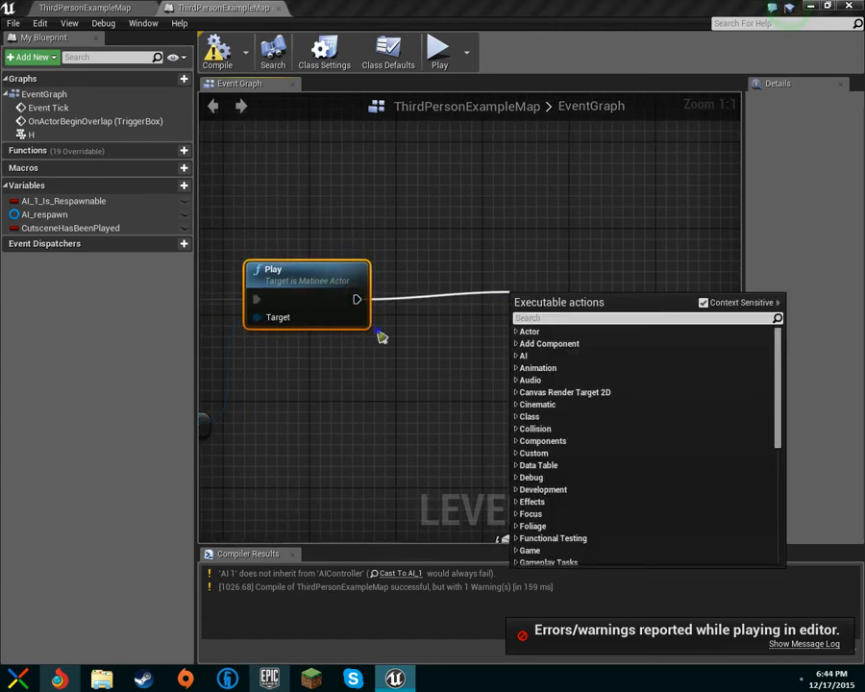
{"action": "right_click_drag", "start_coordinate": [267, 327], "coordinate": [659, 301]}
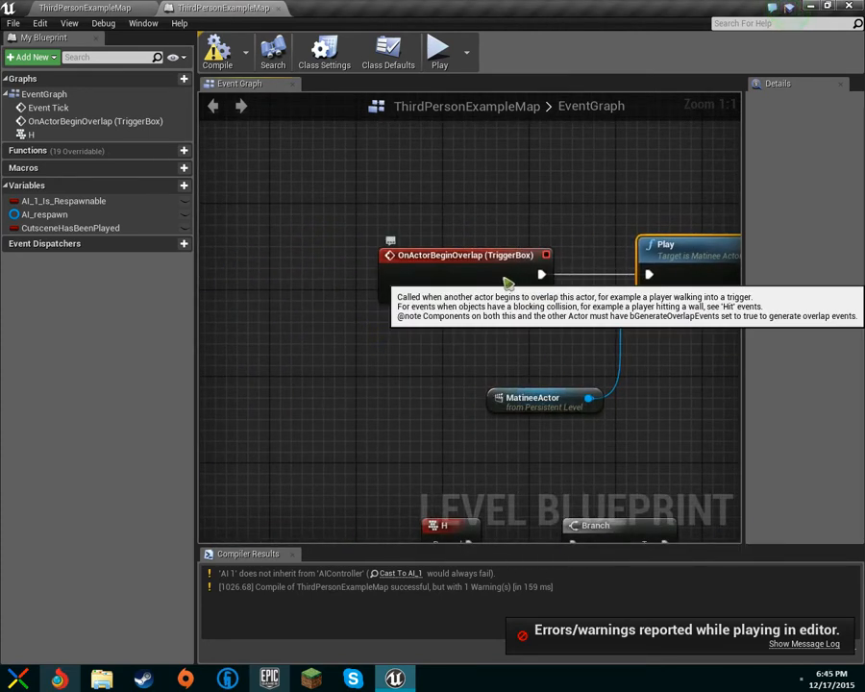
{"action": "left_click", "coordinate": [53, 9]}
Fly the viewport around the room and select CameraActor1.
{"action": "right_click_drag", "start_coordinate": [261, 239], "coordinate": [144, 238]}
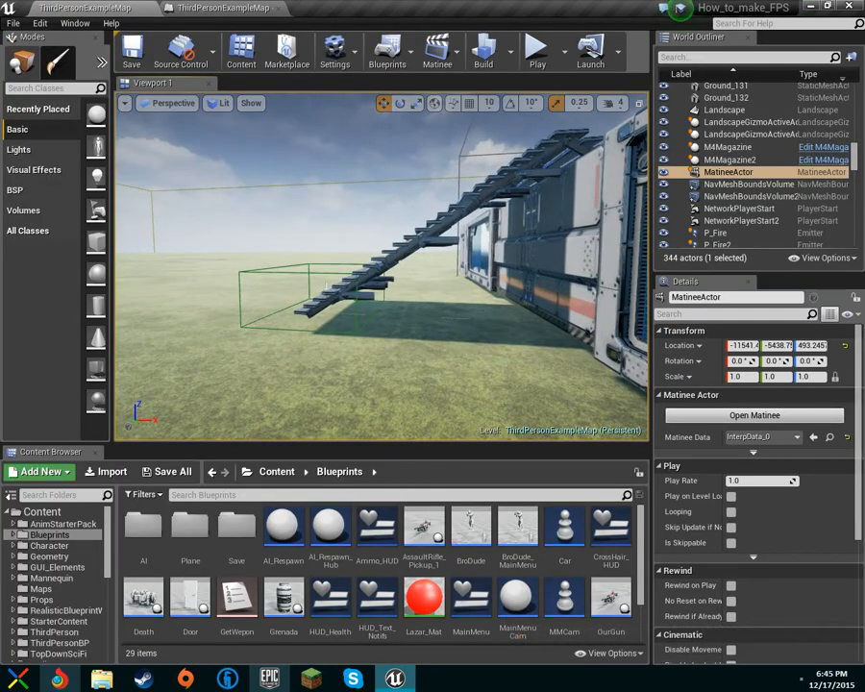
{"action": "key", "text": "w"}
{"action": "mouse_move", "coordinate": [362, 301]}
{"action": "right_mouse_down"}
{"action": "mouse_move", "coordinate": [352, 303]}
{"action": "mouse_move", "coordinate": [385, 322]}
{"action": "mouse_move", "coordinate": [362, 301]}
{"action": "right_mouse_up"}
{"action": "key", "text": "a"}
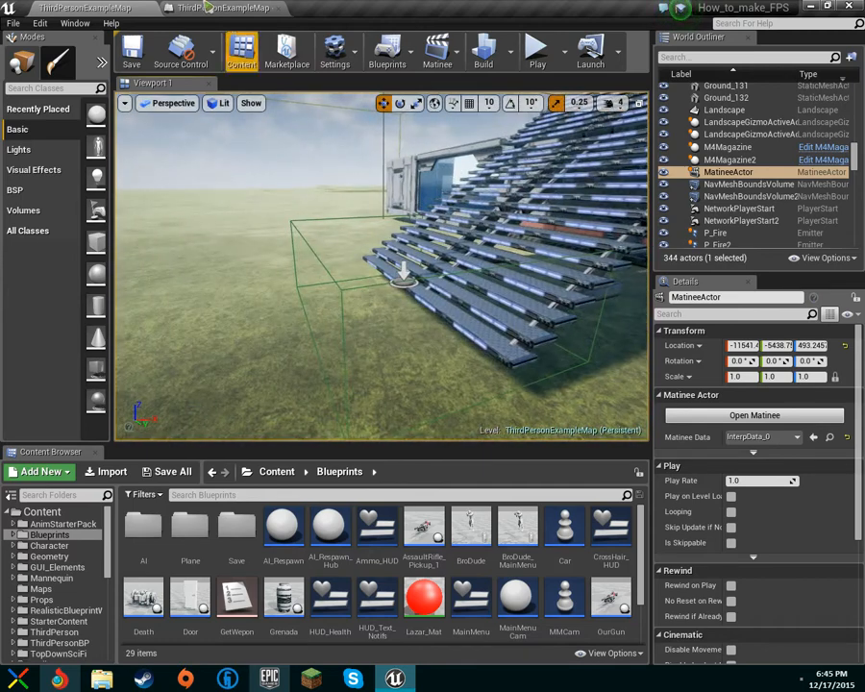
{"action": "left_click", "coordinate": [207, 8]}
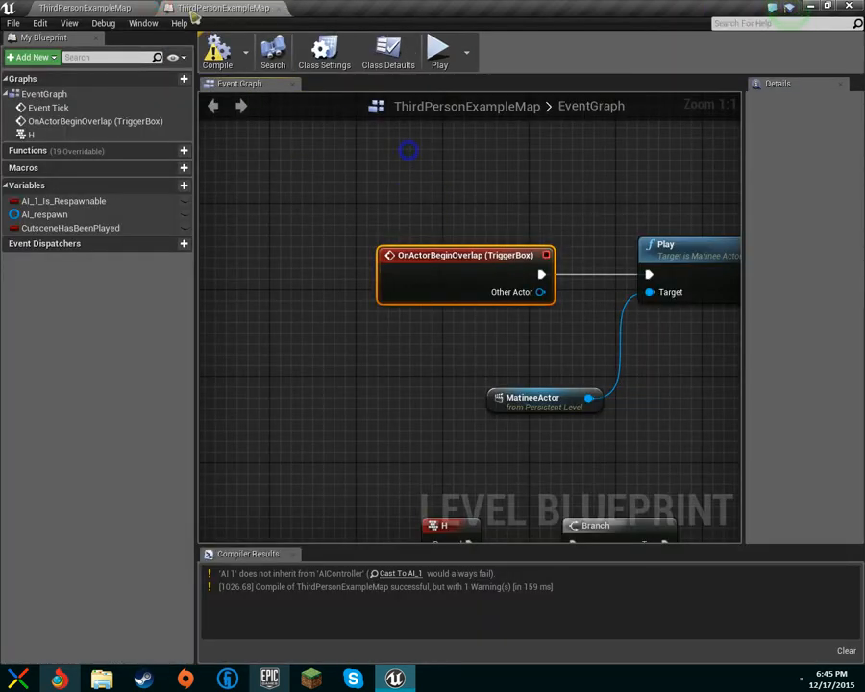
{"action": "left_click", "coordinate": [96, 8]}
{"action": "right_click_drag", "start_coordinate": [402, 273], "coordinate": [402, 273]}
{"action": "key", "text": "s"}
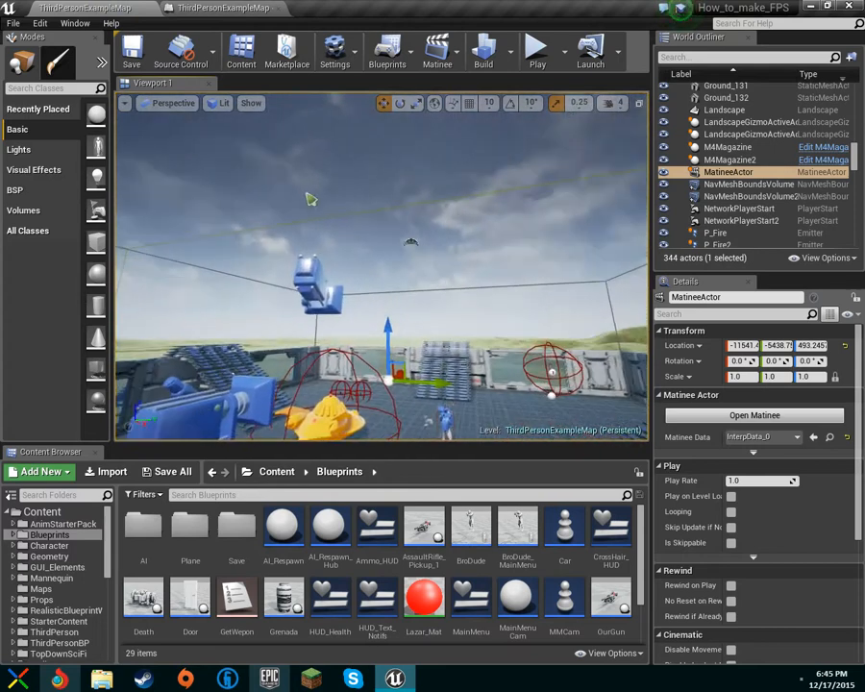
{"action": "left_click", "coordinate": [205, 212]}
{"action": "left_click", "coordinate": [309, 280]}
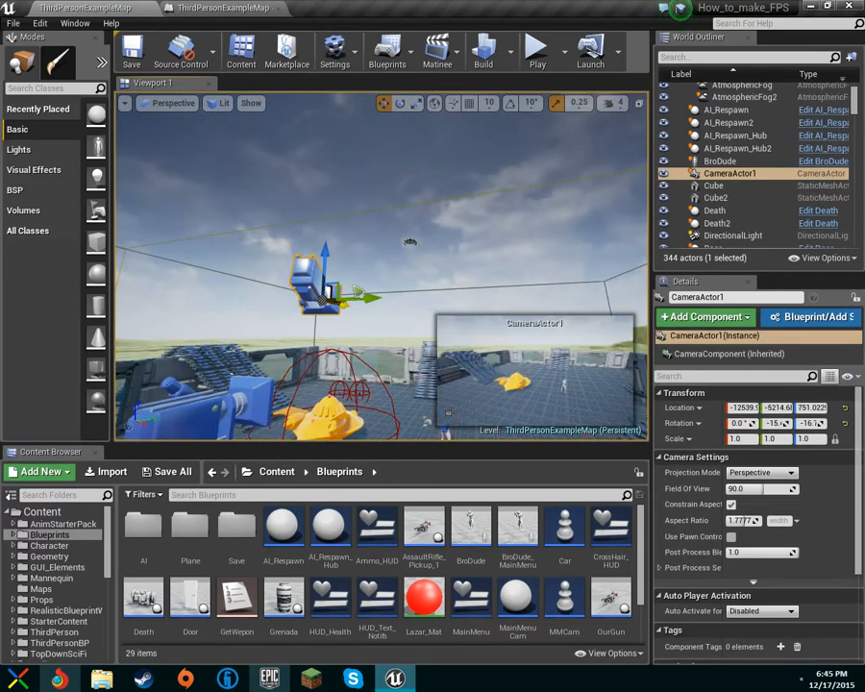
{"action": "left_click", "coordinate": [223, 7]}
Add a Get Camera View node after Play, with Context Sensitive turned off.
{"action": "left_click_drag", "start_coordinate": [538, 248], "coordinate": [586, 250]}
{"action": "type", "text": "get ca"}
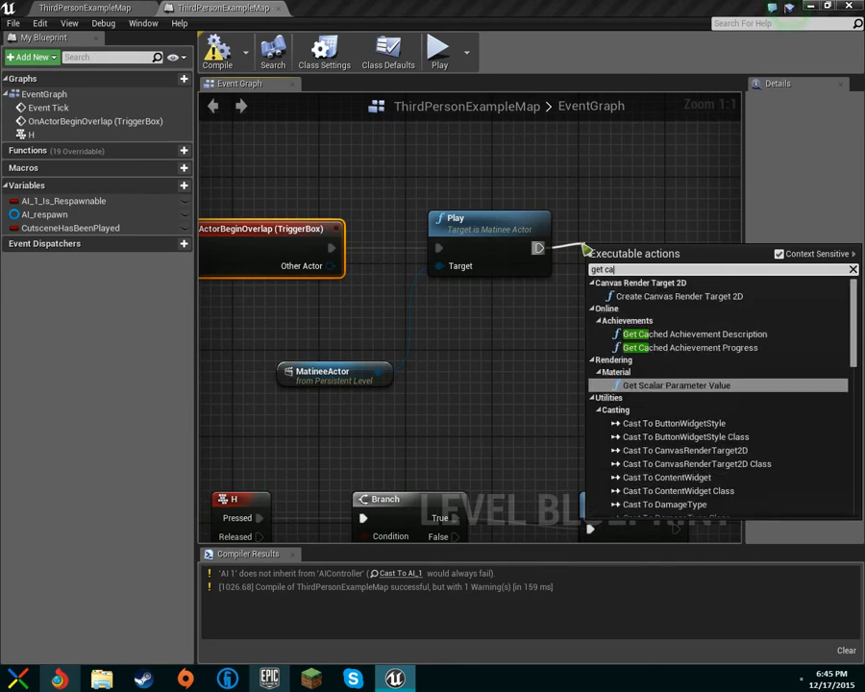
{"action": "type", "text": "mera"}
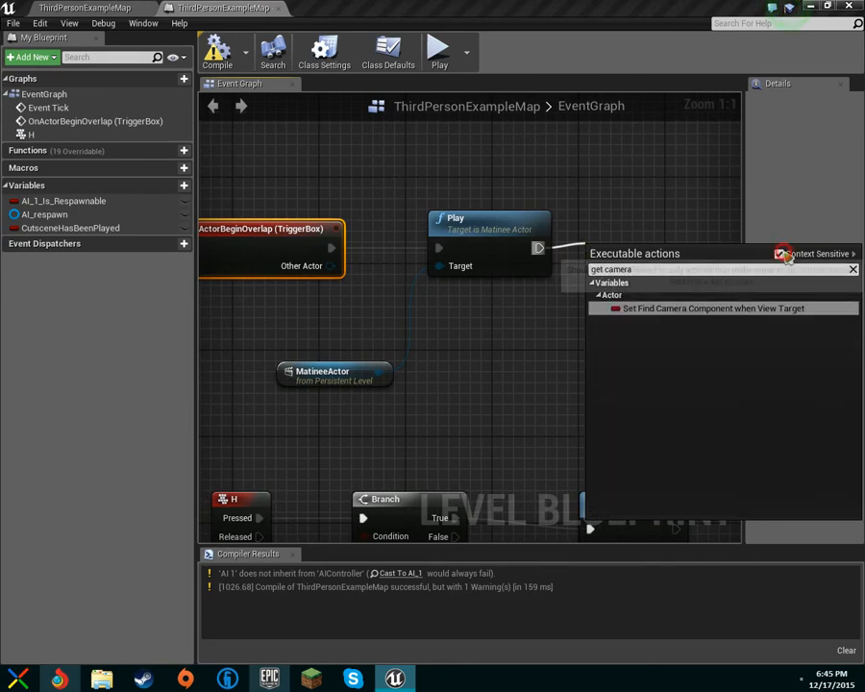
{"action": "left_click", "coordinate": [779, 253]}
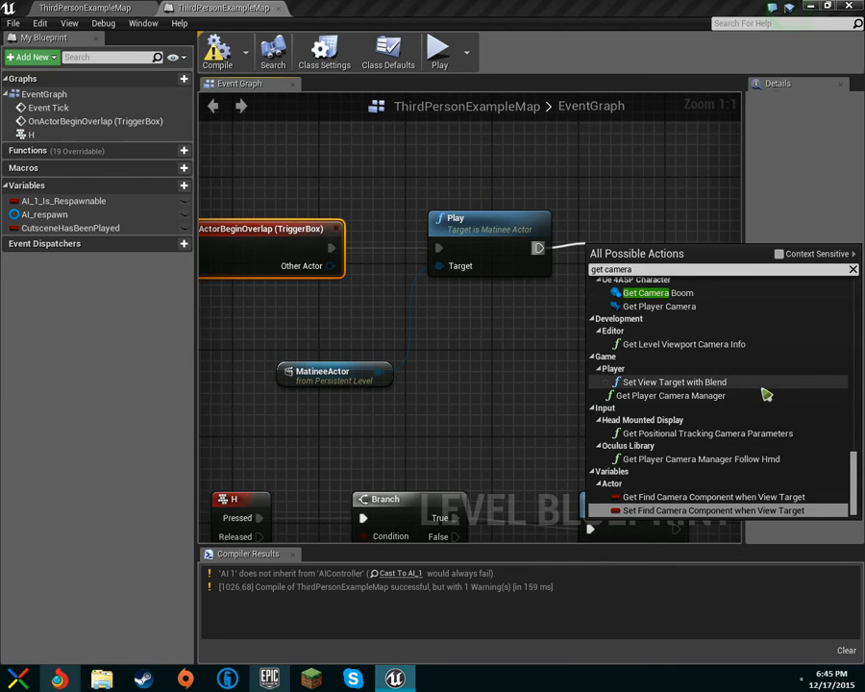
{"action": "scroll", "coordinate": [755, 393], "scroll_direction": "up", "scroll_amount": 3}
{"action": "scroll", "coordinate": [756, 397], "scroll_direction": "up", "scroll_amount": 10}
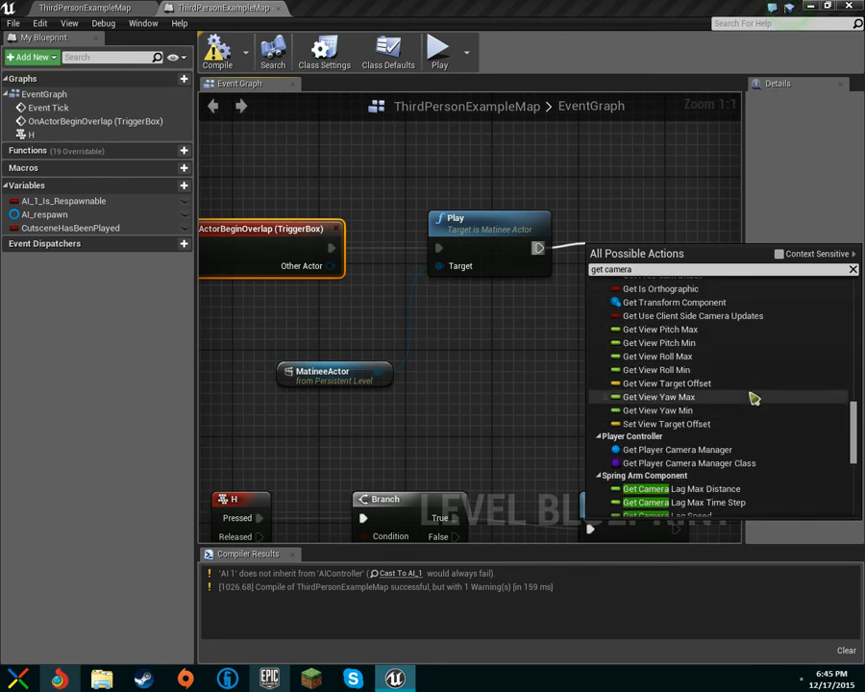
{"action": "scroll", "coordinate": [756, 397], "scroll_direction": "up", "scroll_amount": 2}
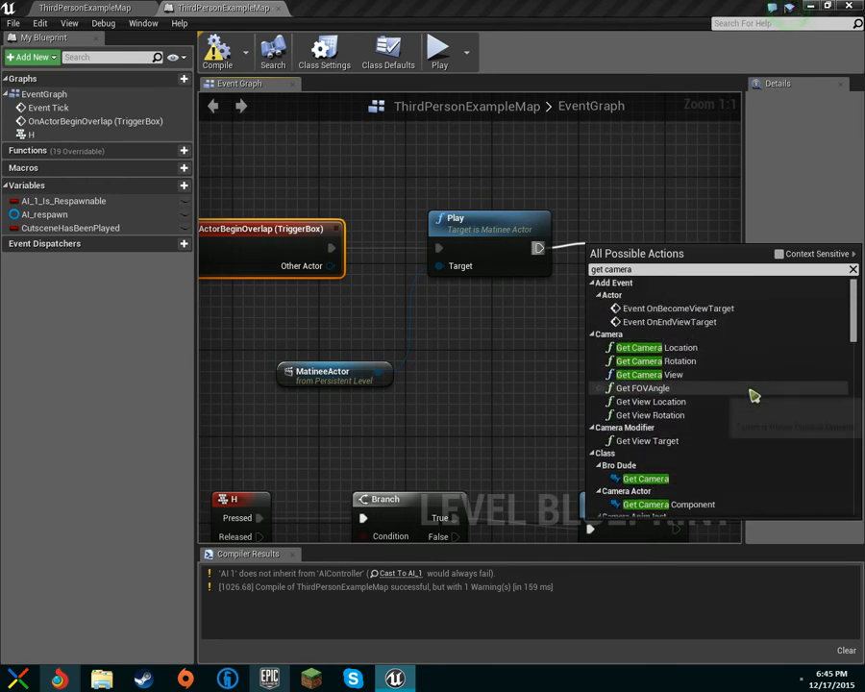
{"action": "left_click", "coordinate": [749, 374]}
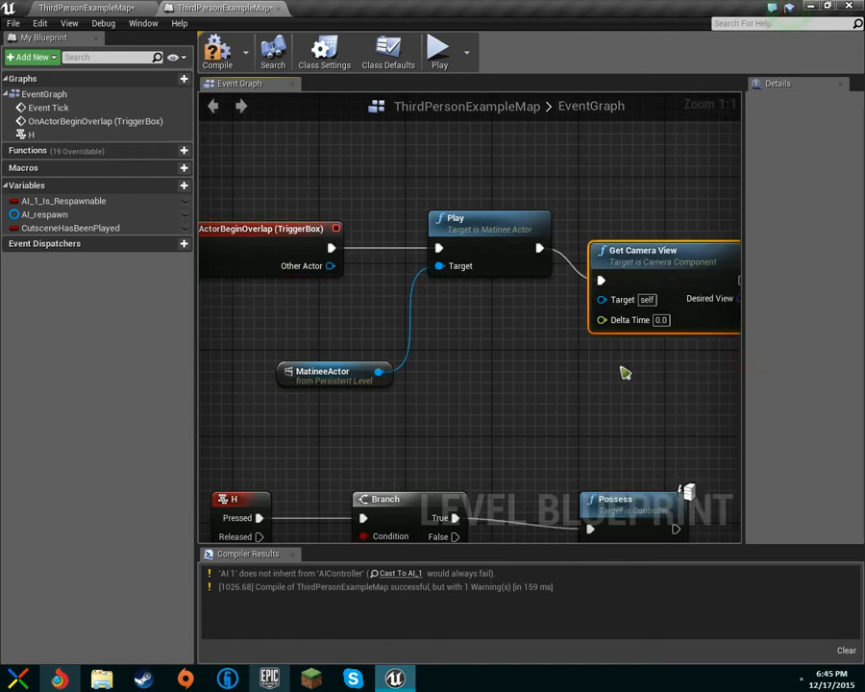
{"action": "right_click_drag", "start_coordinate": [620, 371], "coordinate": [470, 381]}
{"action": "left_click_drag", "start_coordinate": [508, 276], "coordinate": [553, 248]}
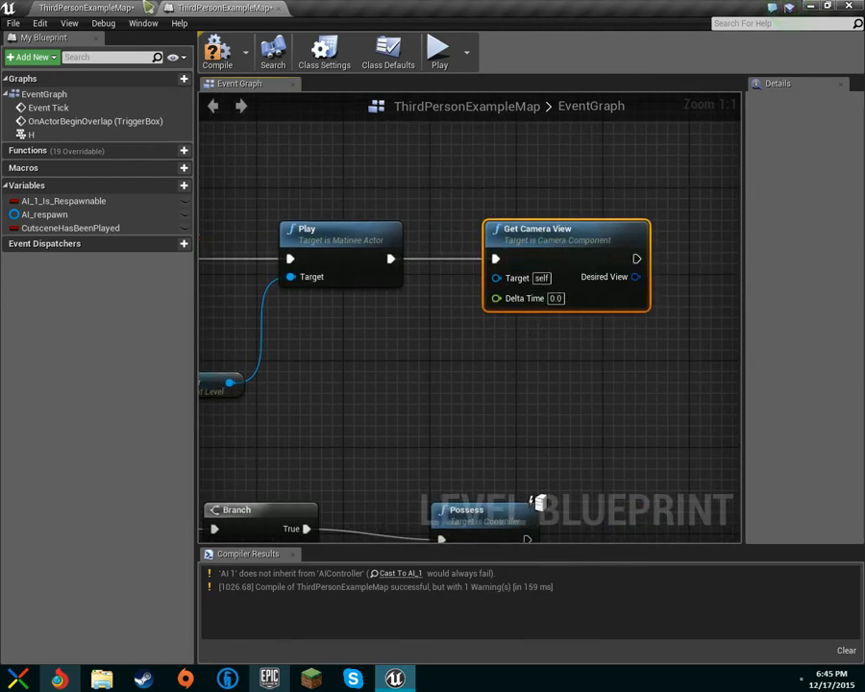
Add a CameraActor1 reference and arrange it below Get Camera View.
{"action": "left_click", "coordinate": [96, 6]}
{"action": "left_click", "coordinate": [221, 7]}
{"action": "right_click", "coordinate": [402, 370]}
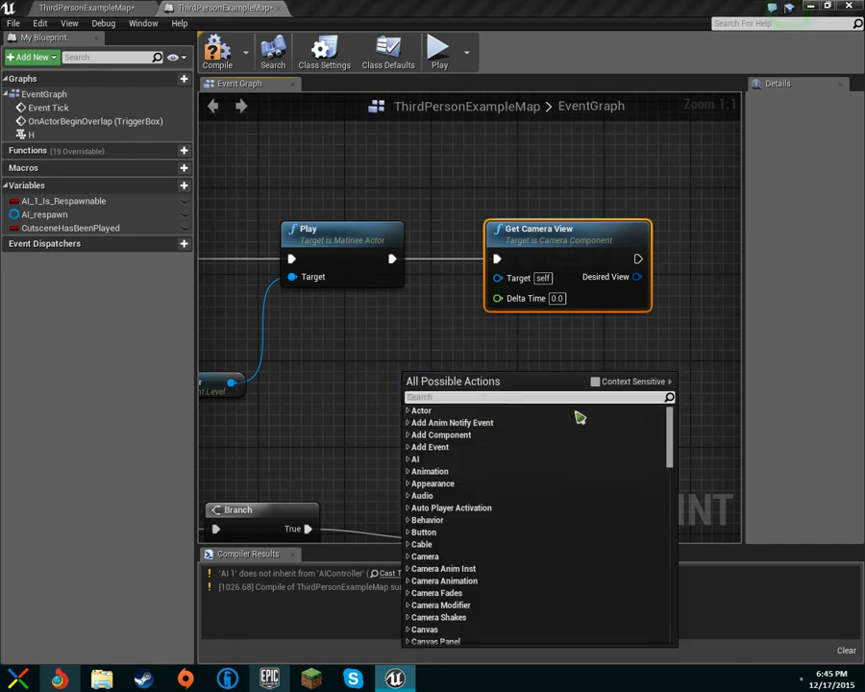
{"action": "left_click", "coordinate": [595, 382]}
{"action": "left_click", "coordinate": [465, 439]}
{"action": "left_click_drag", "start_coordinate": [463, 386], "coordinate": [419, 422]}
{"action": "left_click_drag", "start_coordinate": [527, 402], "coordinate": [560, 247]}
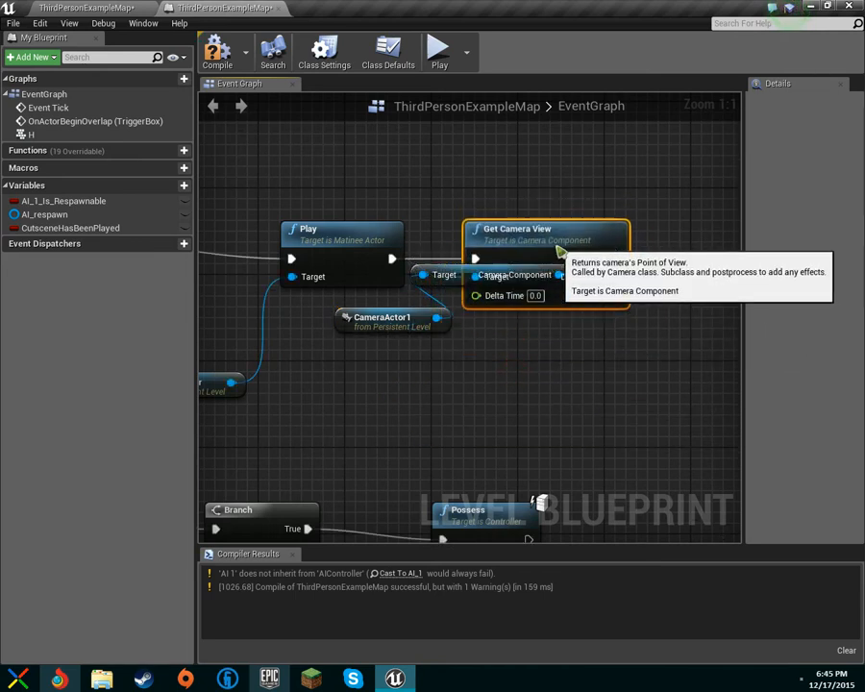
{"action": "left_click_drag", "start_coordinate": [449, 346], "coordinate": [400, 371]}
Feed Get World Delta Seconds into Delta Time and compile the Level Blueprint.
{"action": "left_click_drag", "start_coordinate": [474, 295], "coordinate": [432, 323]}
{"action": "type", "text": "get wo"}
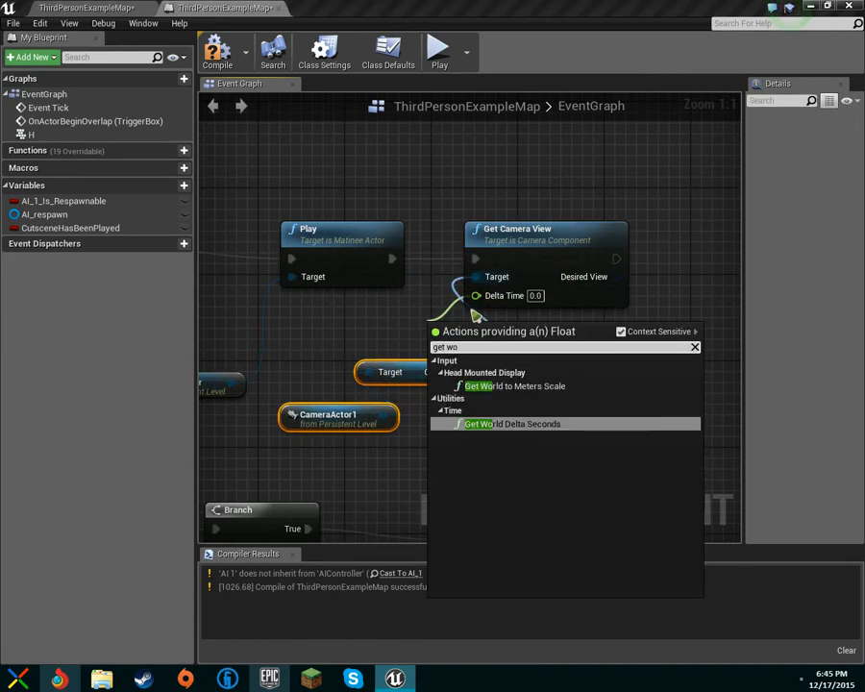
{"action": "type", "text": "r"}
{"action": "key", "text": "Return"}
{"action": "left_click", "coordinate": [216, 50]}
{"action": "left_click", "coordinate": [85, 7]}
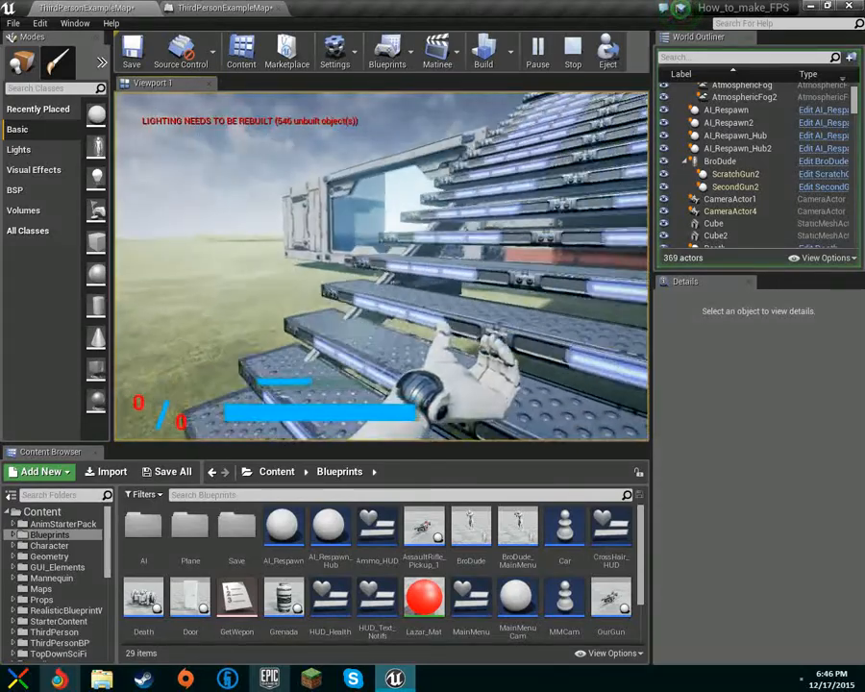
Stop the running Play-in-Editor test of ThirdPersonExampleMap with Esc.
{"action": "key", "text": "Escape"}
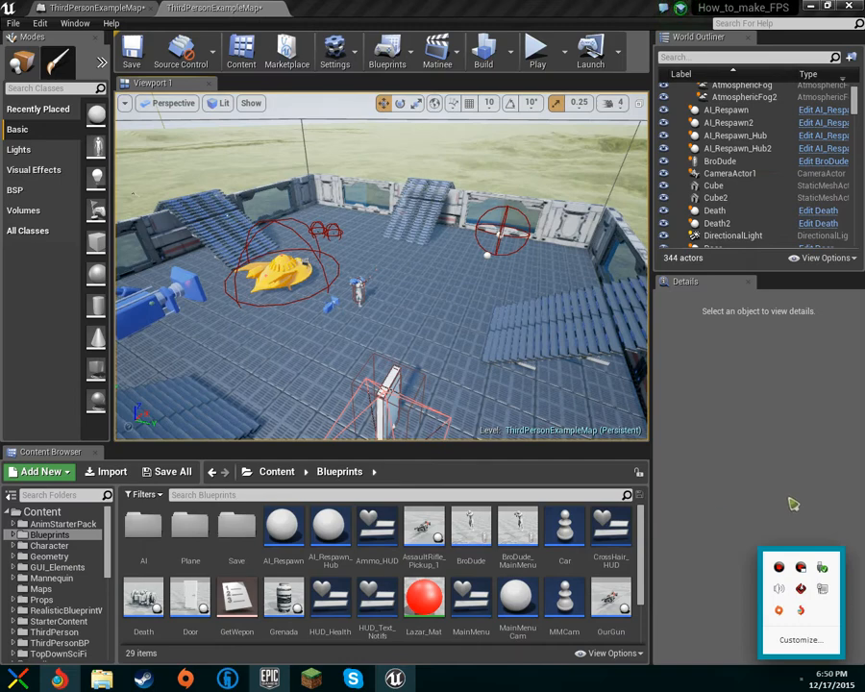
Dismiss the tray popup, look around the level, and open the Matinee actors dropdown.
{"action": "left_click", "coordinate": [789, 500]}
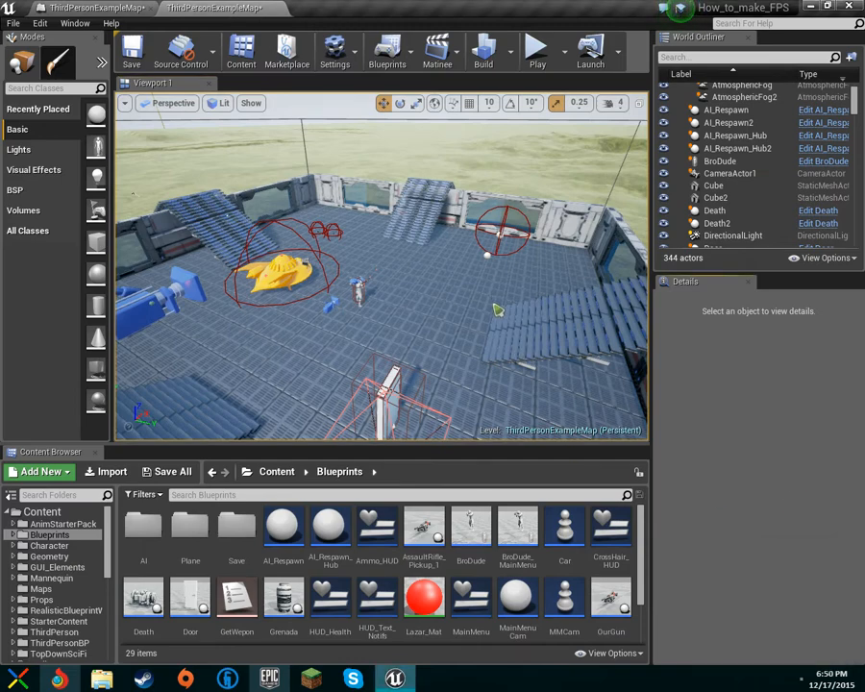
{"action": "right_click_drag", "start_coordinate": [497, 310], "coordinate": [596, 264]}
{"action": "right_click_drag", "start_coordinate": [382, 266], "coordinate": [534, 216]}
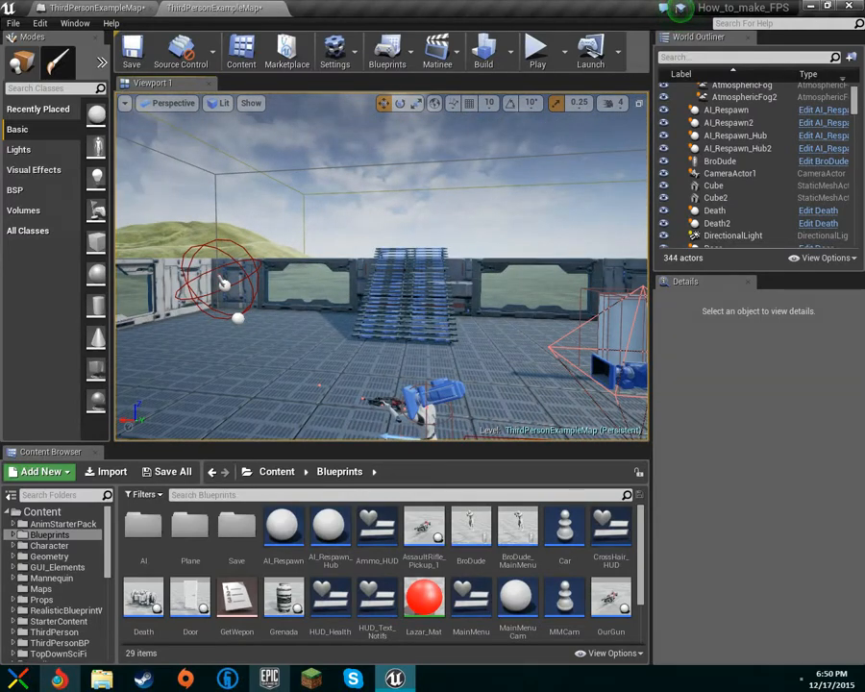
{"action": "right_click_drag", "start_coordinate": [381, 267], "coordinate": [409, 130]}
{"action": "left_click", "coordinate": [438, 53]}
{"action": "left_click", "coordinate": [480, 136]}
{"action": "right_click", "coordinate": [60, 550]}
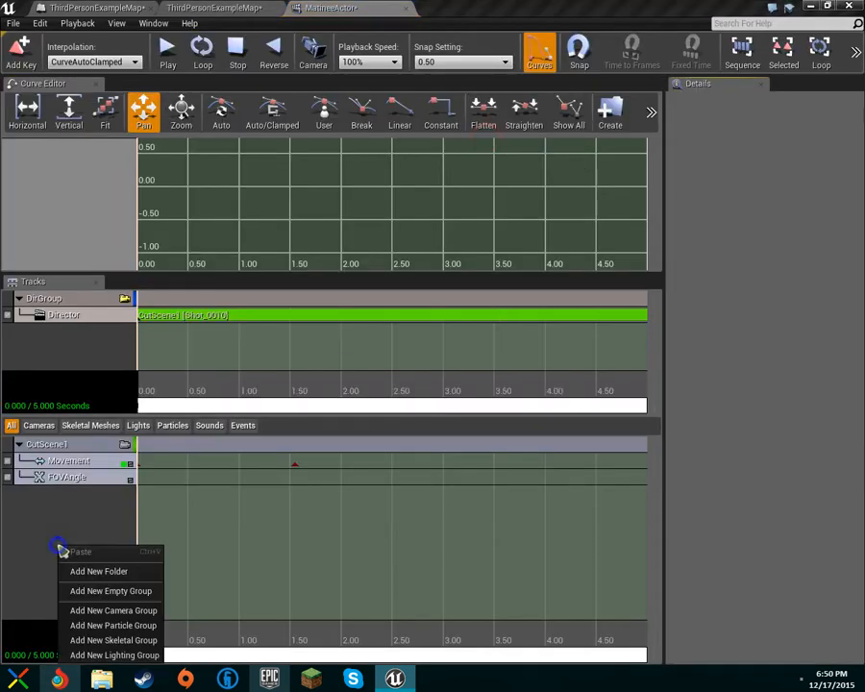
{"action": "right_click", "coordinate": [45, 512]}
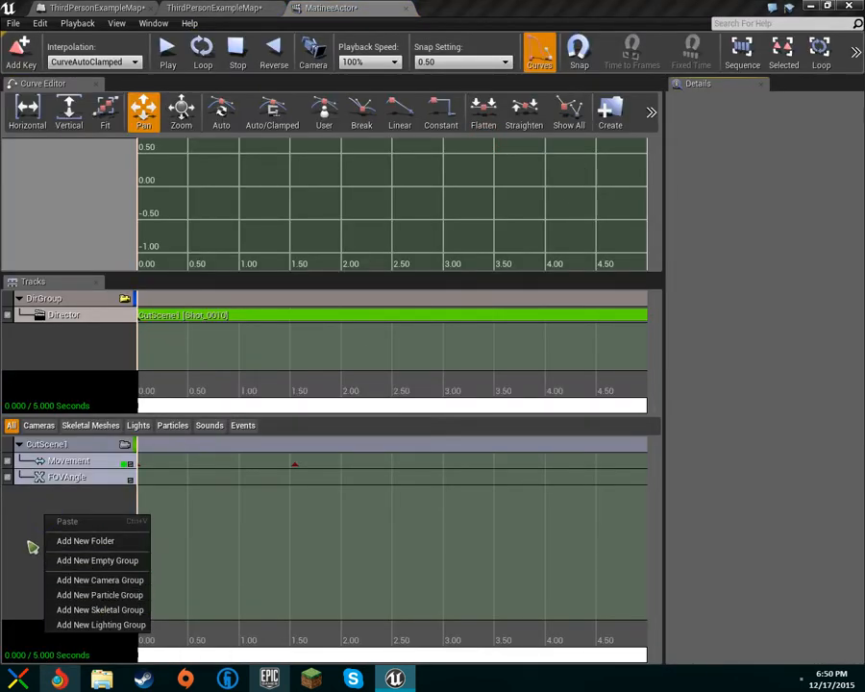
{"action": "right_click", "coordinate": [27, 517]}
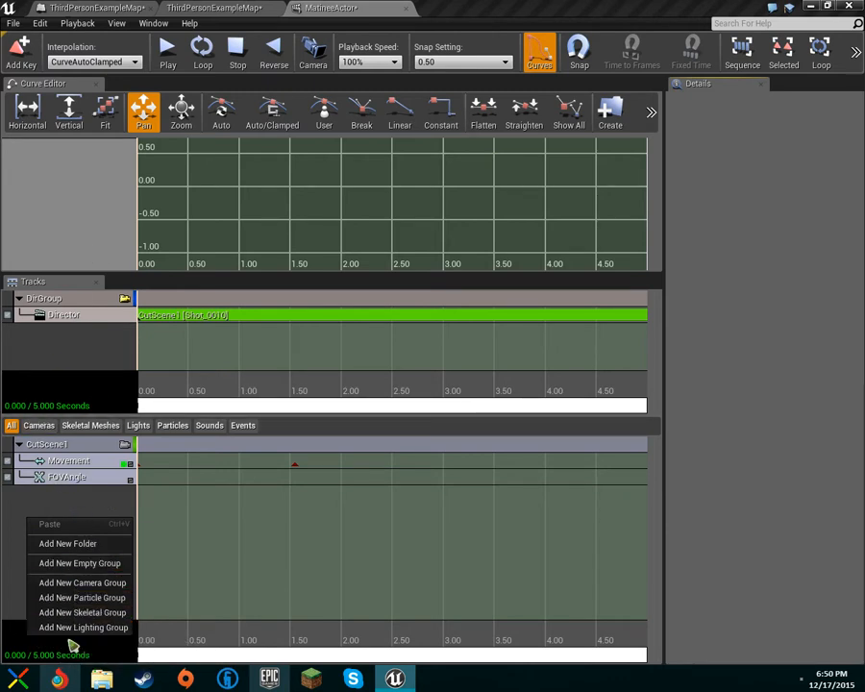
{"action": "left_click", "coordinate": [60, 364]}
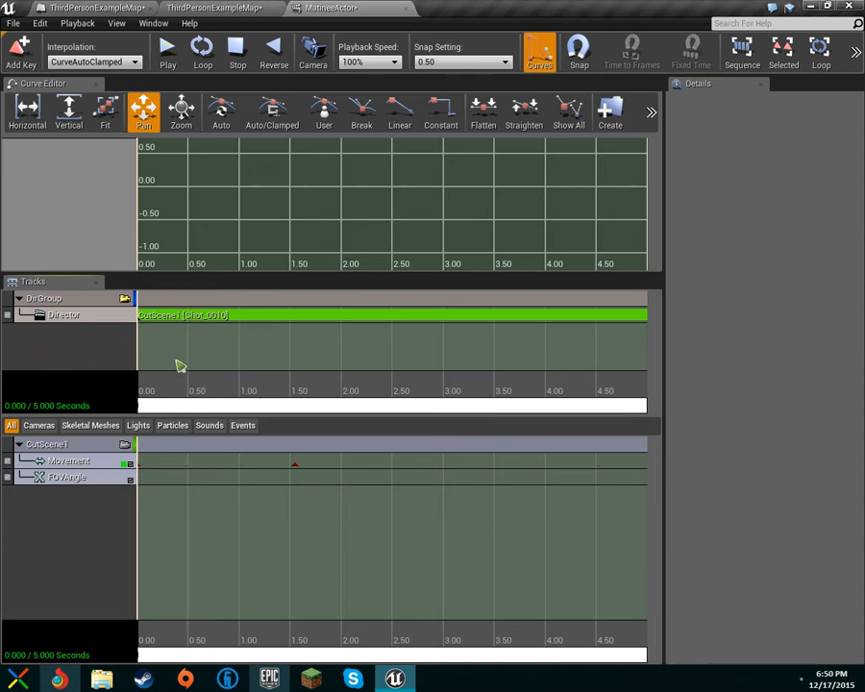
{"action": "left_click", "coordinate": [61, 314]}
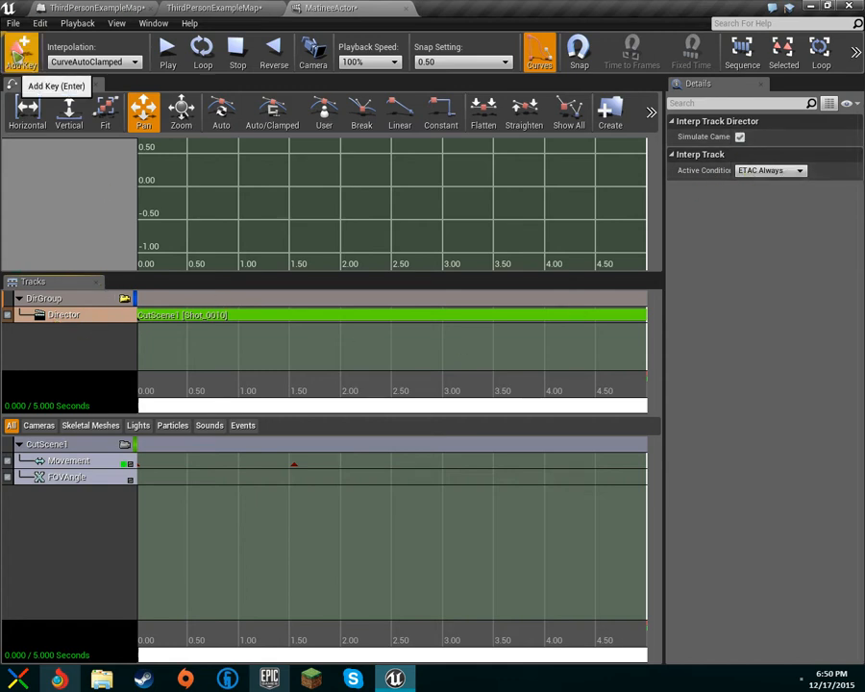
{"action": "left_click", "coordinate": [20, 48]}
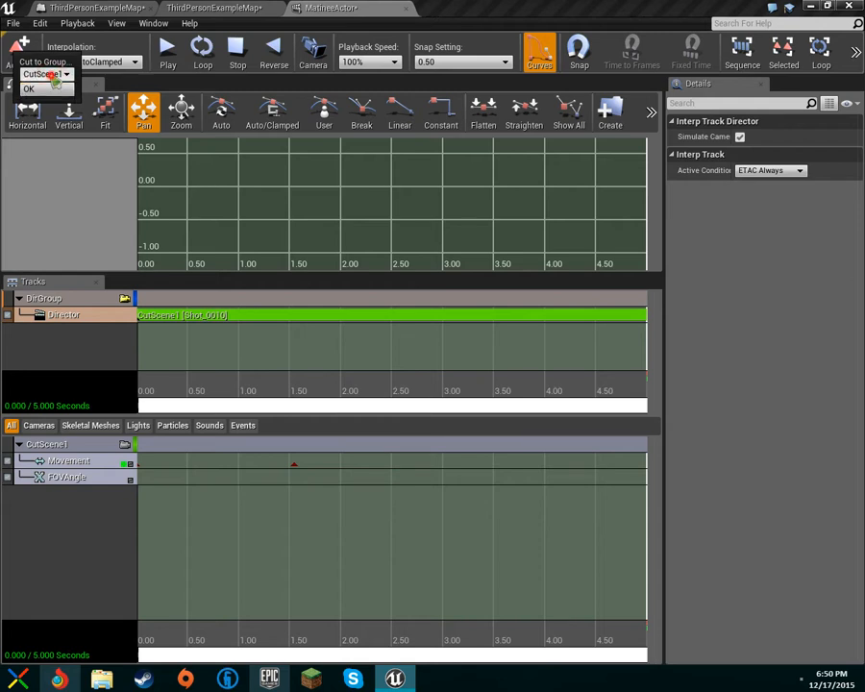
{"action": "left_click", "coordinate": [217, 339]}
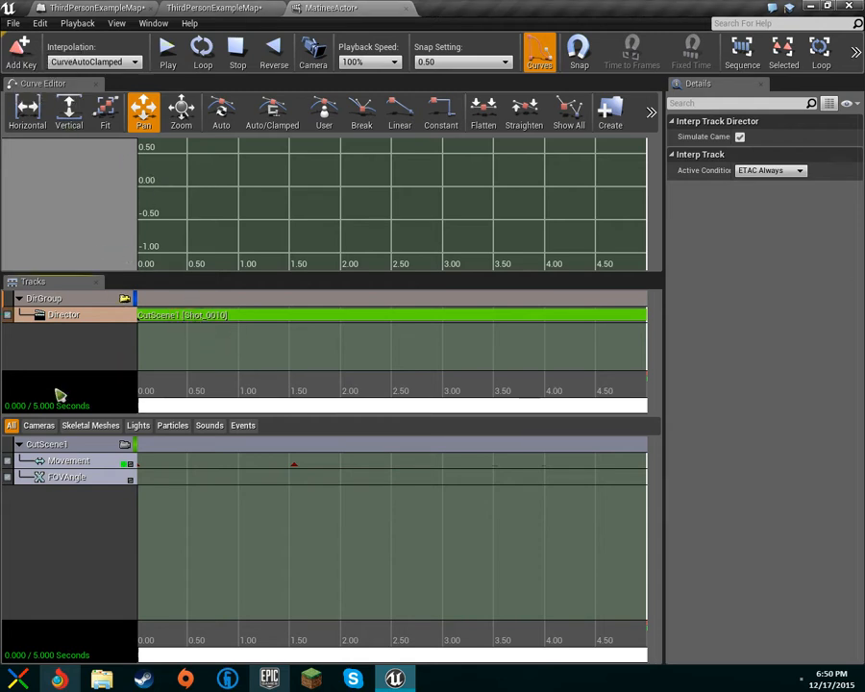
{"action": "left_click_drag", "start_coordinate": [57, 385], "coordinate": [53, 386]}
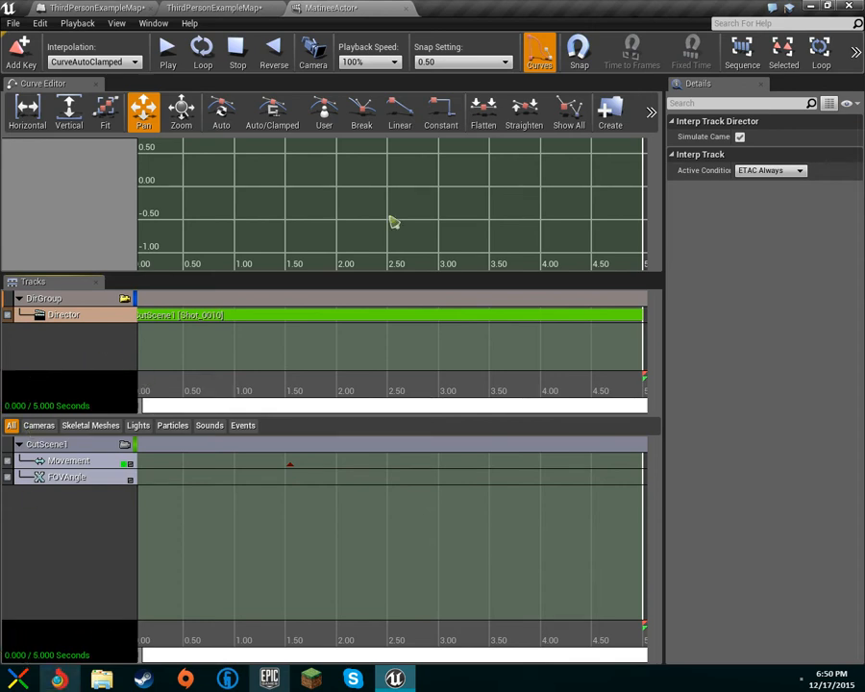
{"action": "left_click", "coordinate": [409, 7]}
Play the level, walk into the trigger to watch the cutscene, stop, then replay briefly and stop.
{"action": "left_click", "coordinate": [536, 53]}
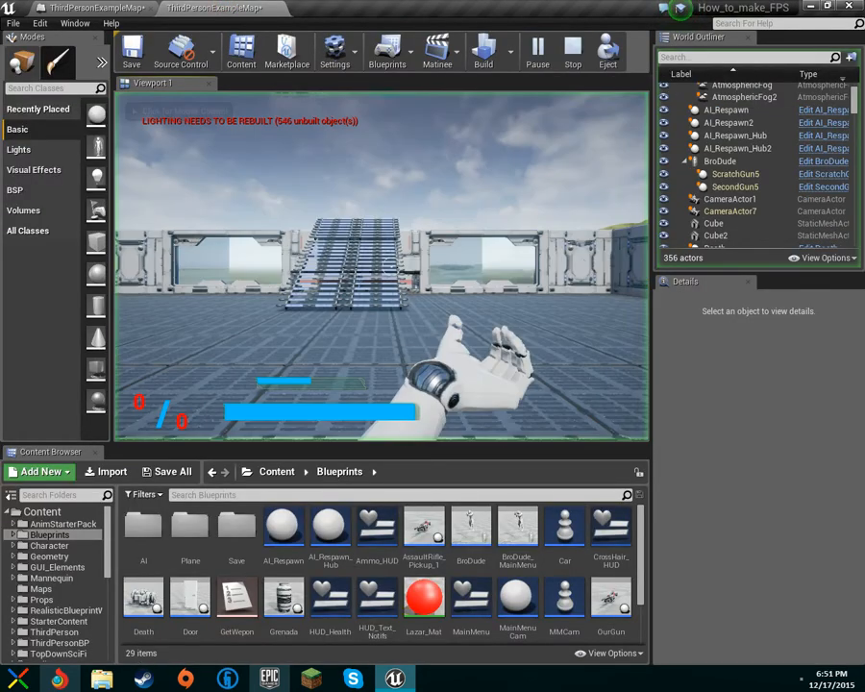
{"action": "left_click", "coordinate": [512, 260]}
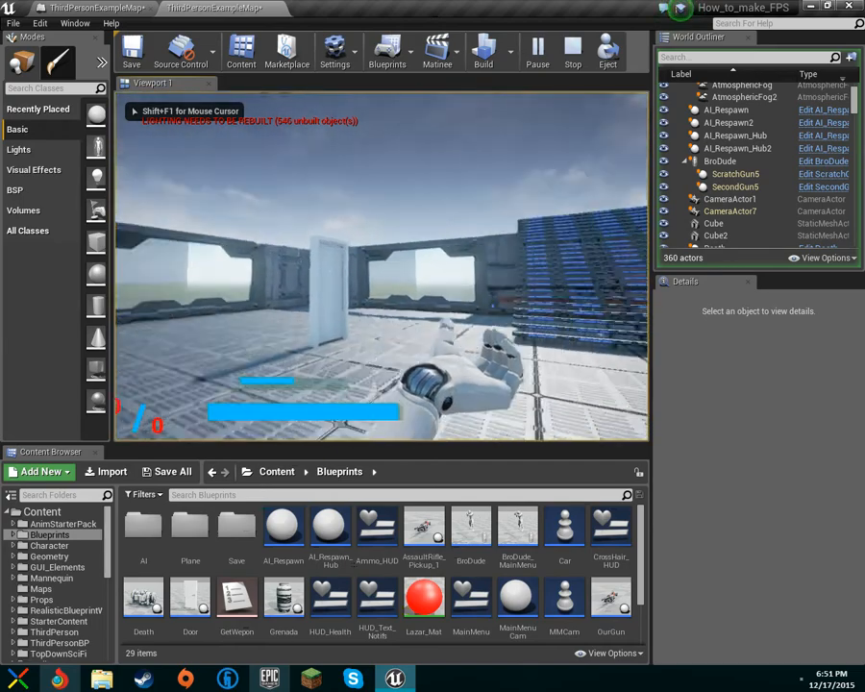
{"action": "key", "text": "w"}
{"action": "key", "text": "w"}
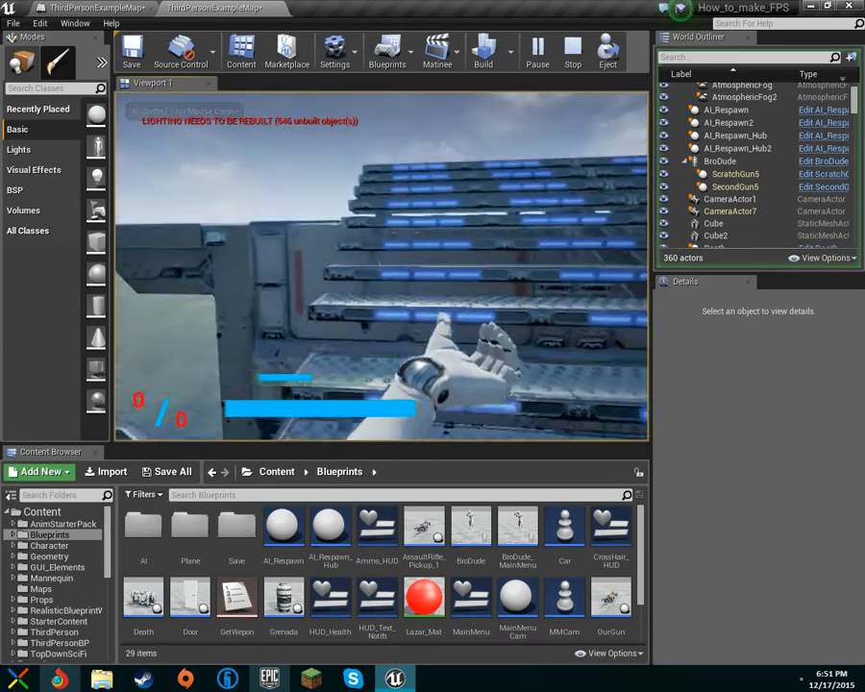
{"action": "key", "text": "w"}
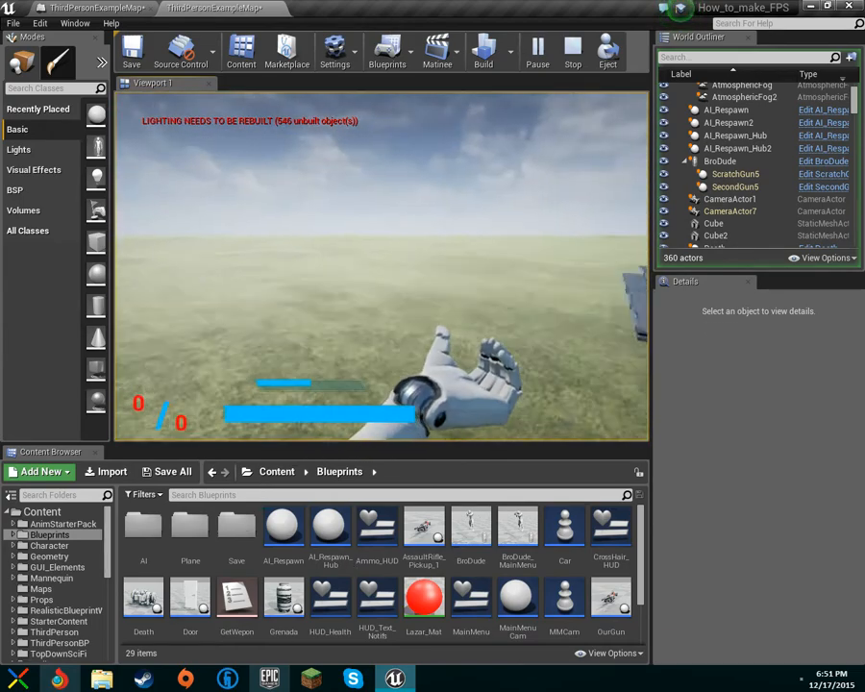
{"action": "key", "text": "w"}
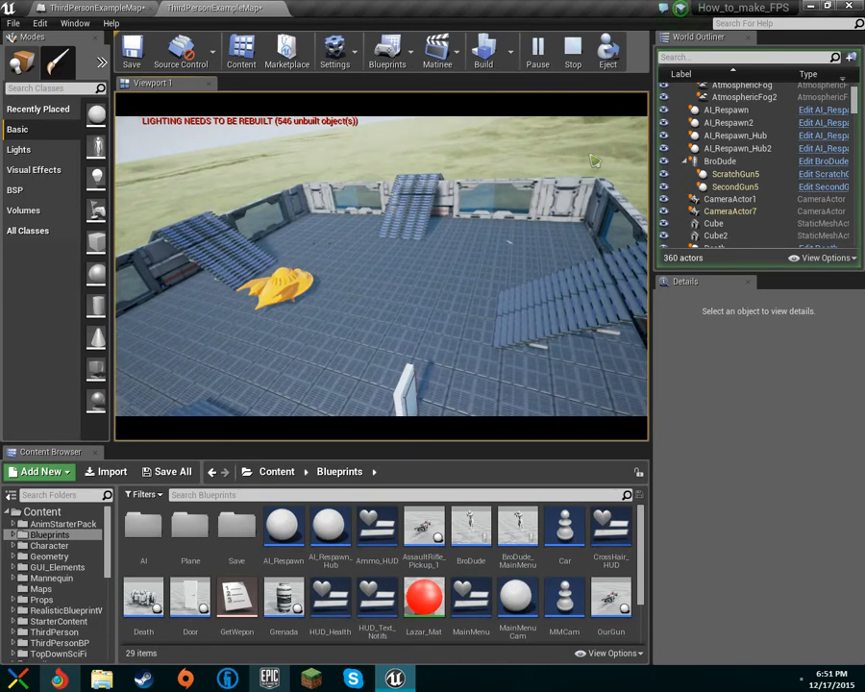
{"action": "key", "text": "Escape"}
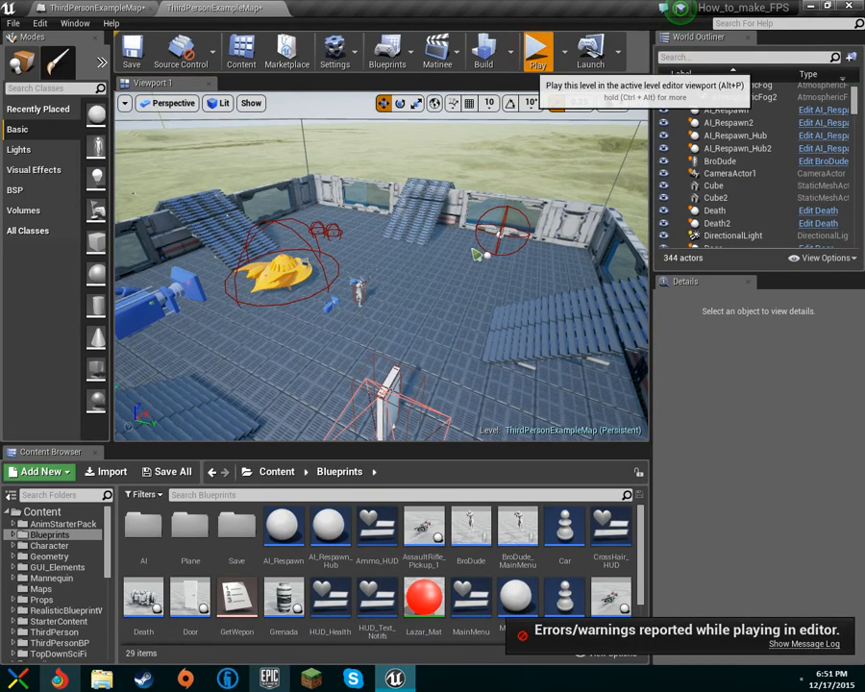
{"action": "left_click", "coordinate": [537, 52]}
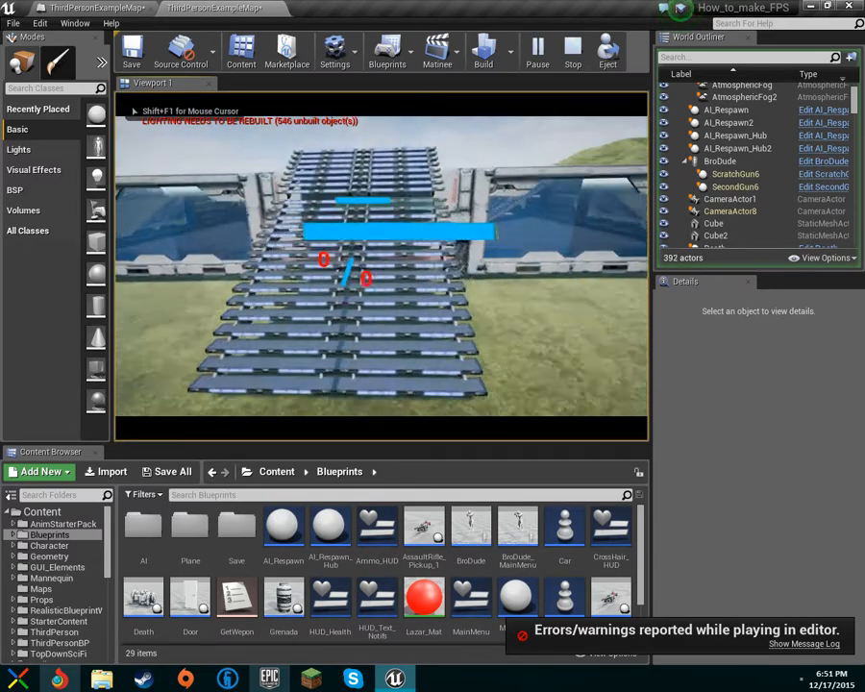
{"action": "key", "text": "Escape"}
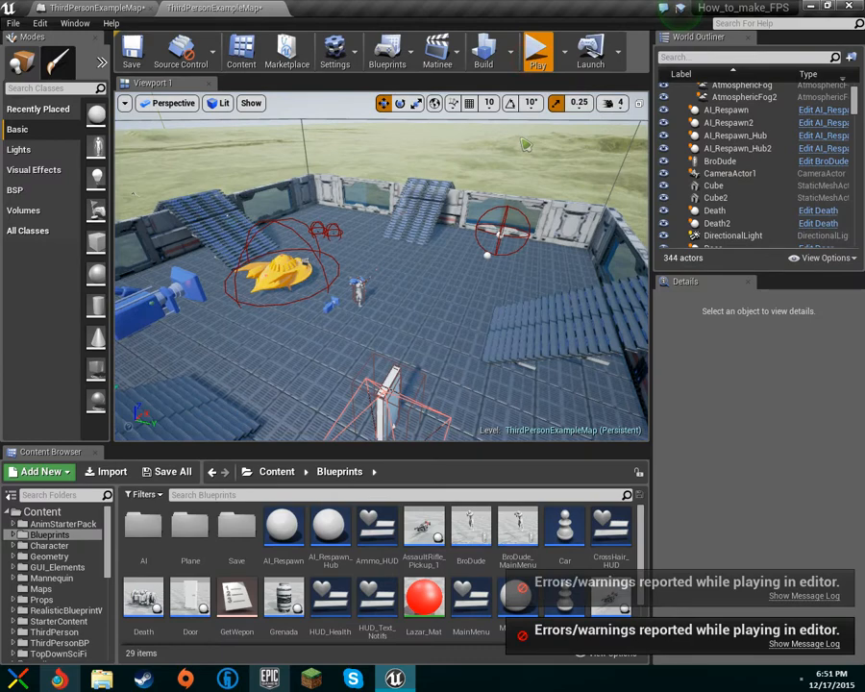
Start a play test and run the character up the stairs into the TriggerBox to trigger the letterboxed cutscene.
{"action": "left_click", "coordinate": [538, 52]}
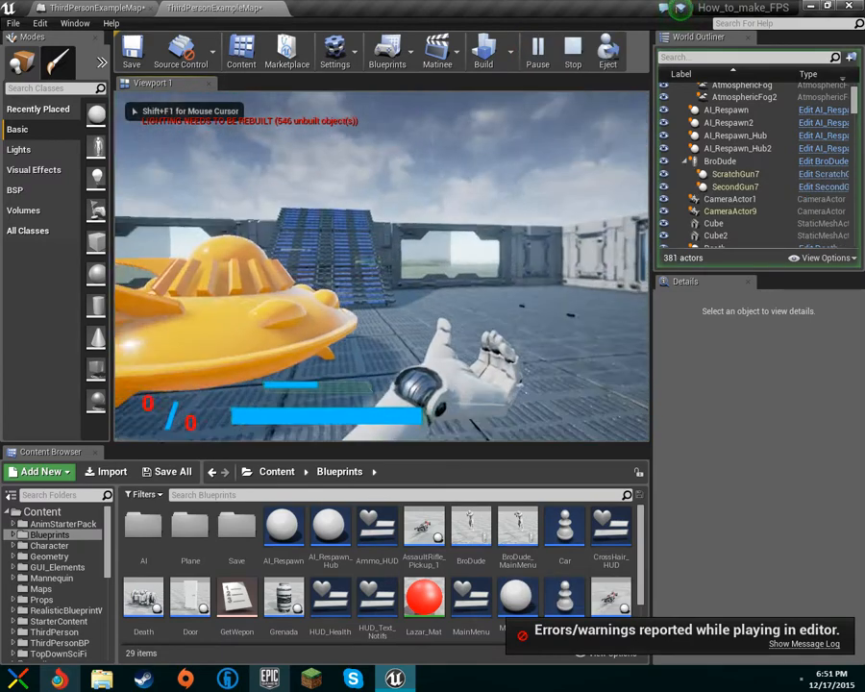
{"action": "key", "text": "w"}
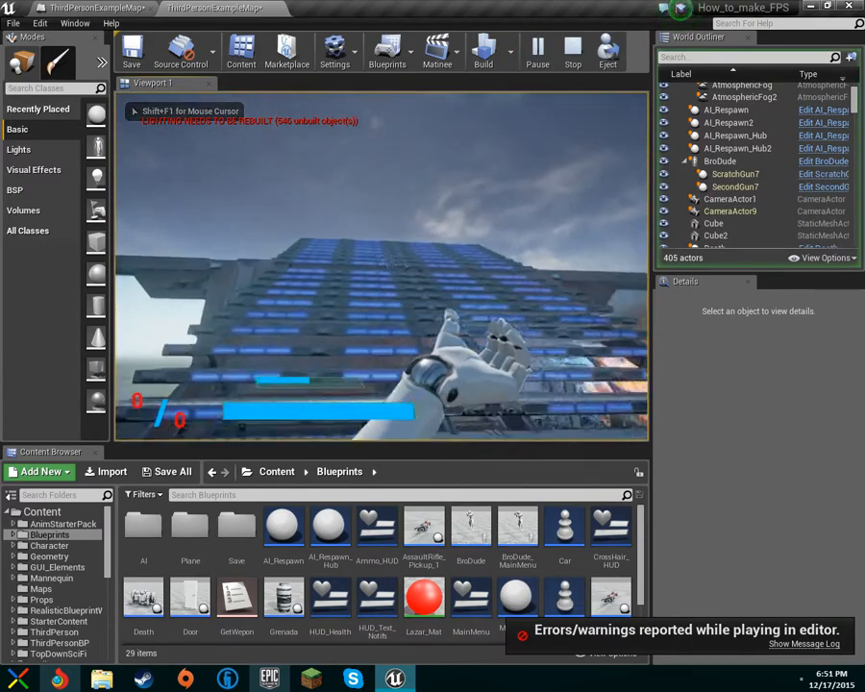
{"action": "key", "text": "v"}
{"action": "key", "text": "w"}
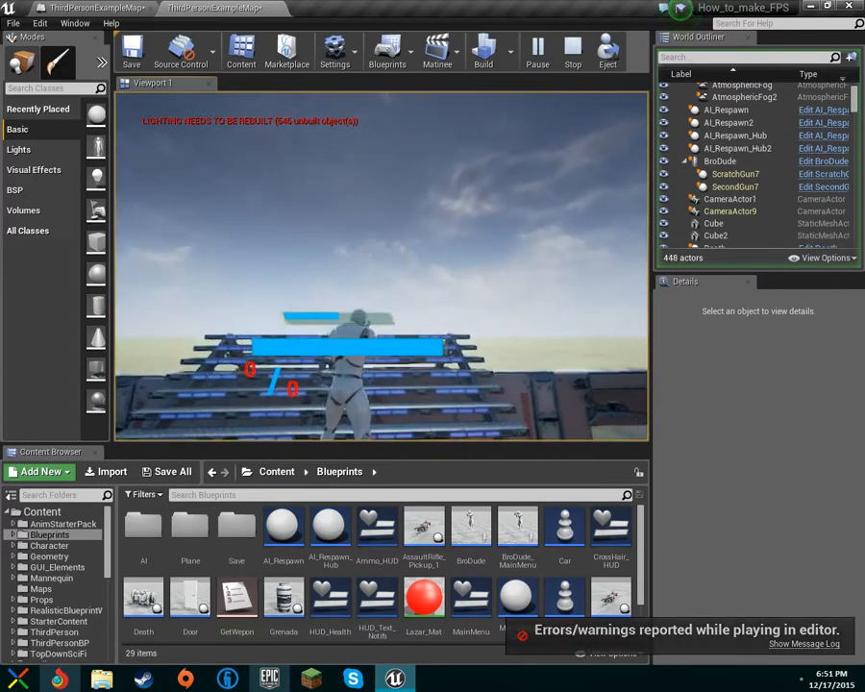
{"action": "key", "text": "w"}
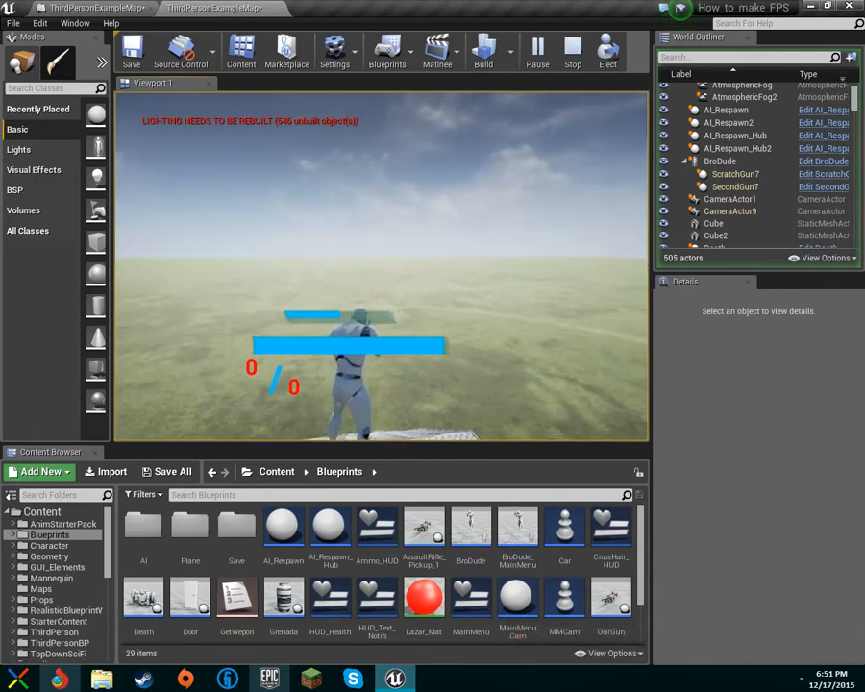
{"action": "key", "text": "v"}
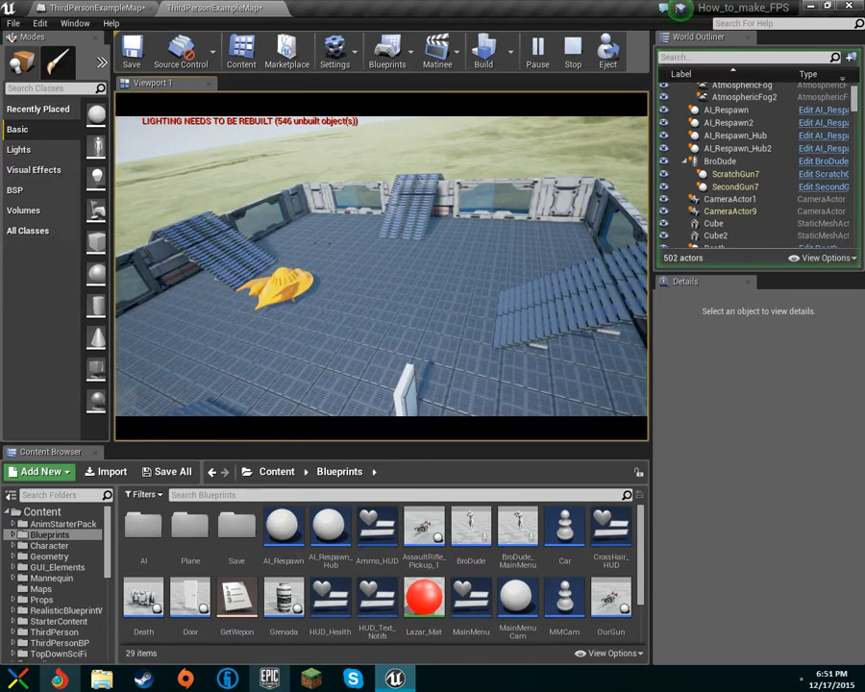
{"action": "key", "text": "super"}
{"action": "left_click", "coordinate": [337, 278]}
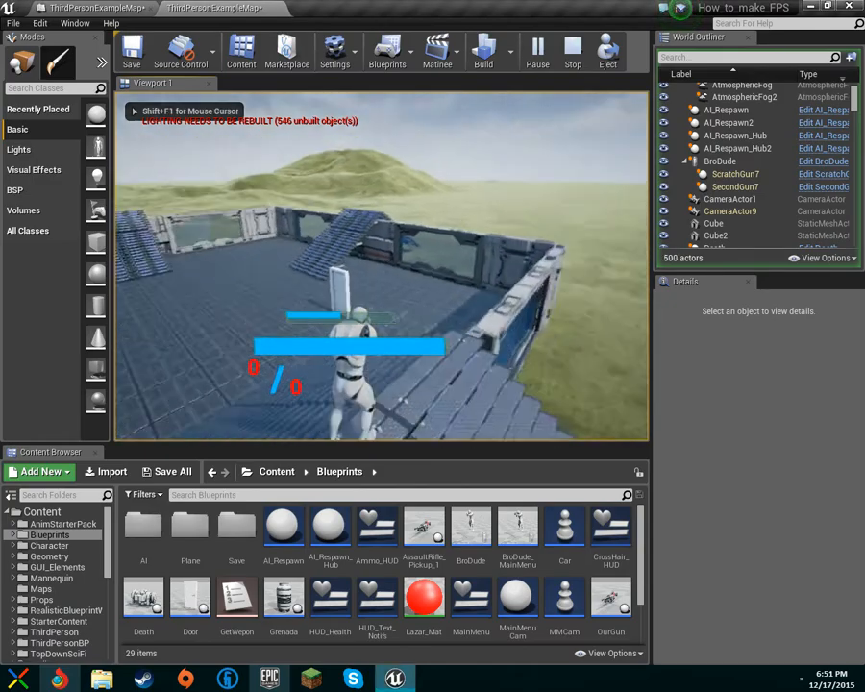
Run the character across the arena floor and along the wall top, then end the play test.
{"action": "key", "text": "w"}
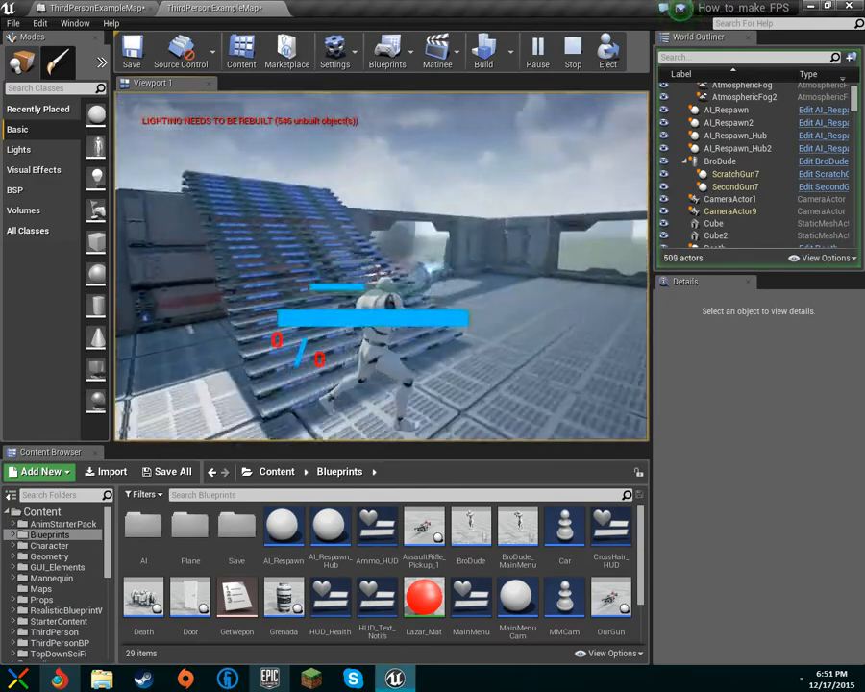
{"action": "key", "text": "w"}
{"action": "key", "text": "w"}
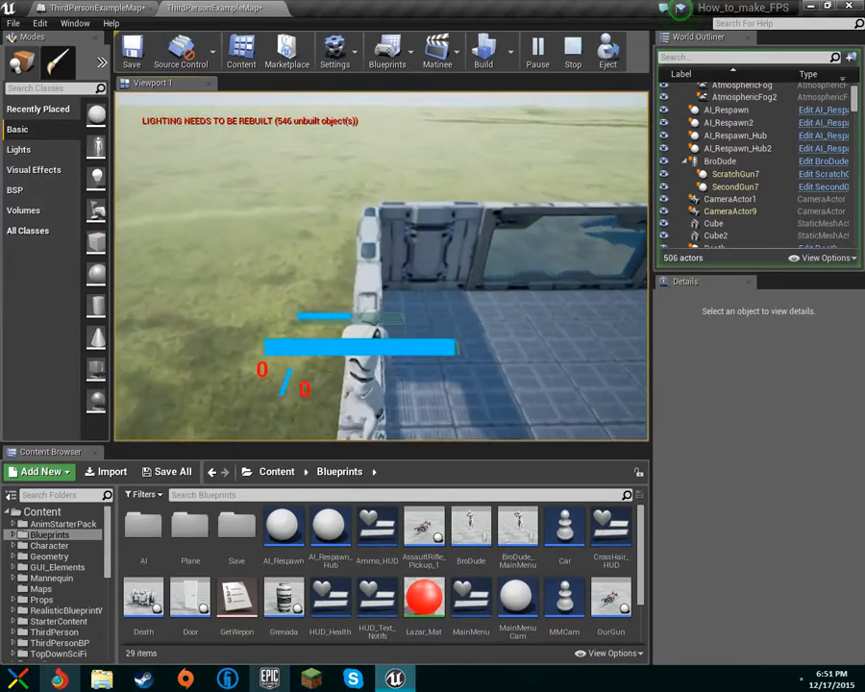
{"action": "key", "text": "w"}
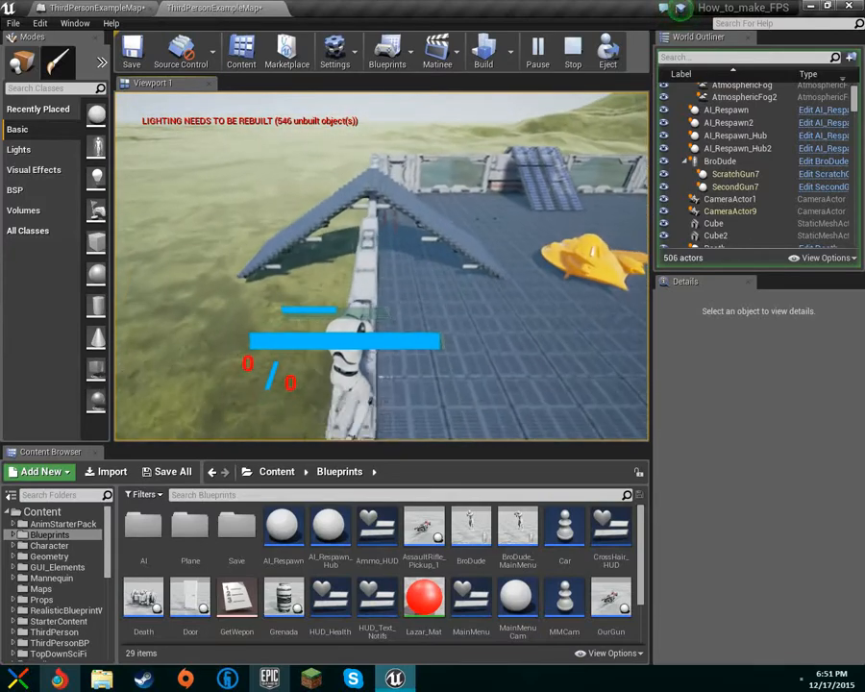
{"action": "key", "text": "w"}
{"action": "key", "text": "Escape"}
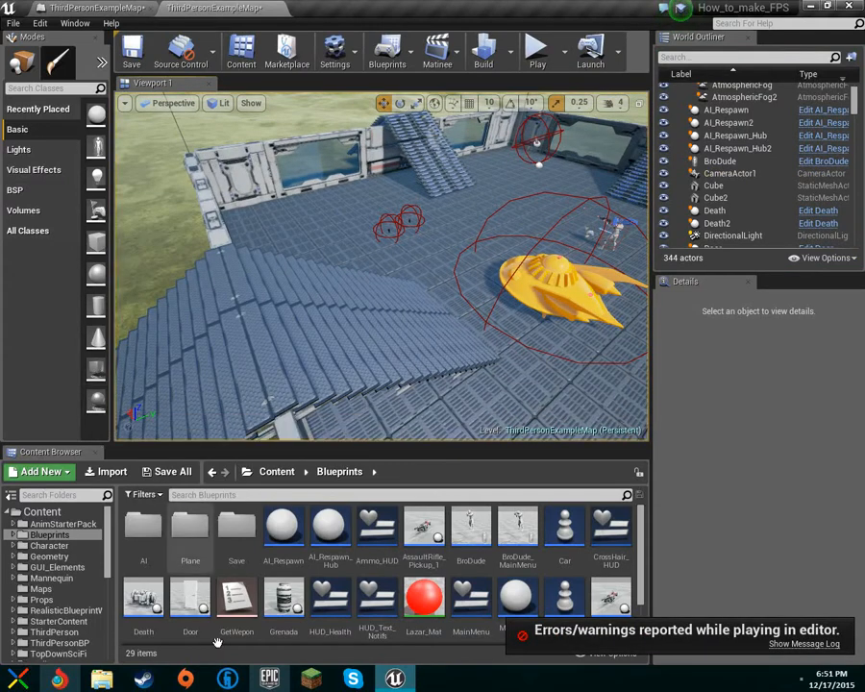
{"action": "scroll", "coordinate": [217, 642], "scroll_direction": "down", "scroll_amount": 2}
{"action": "right_click", "coordinate": [514, 593]}
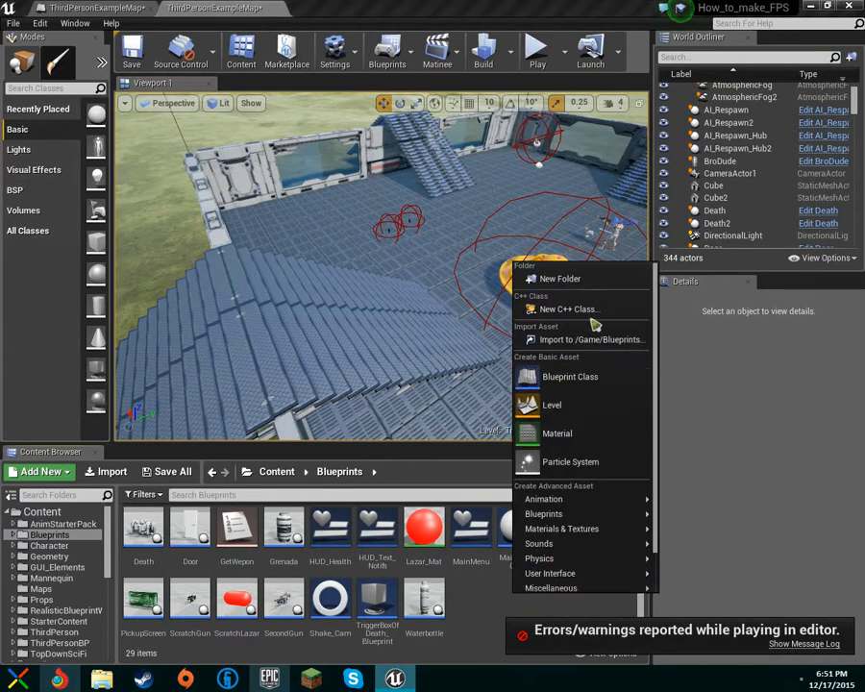
{"action": "left_click", "coordinate": [552, 404]}
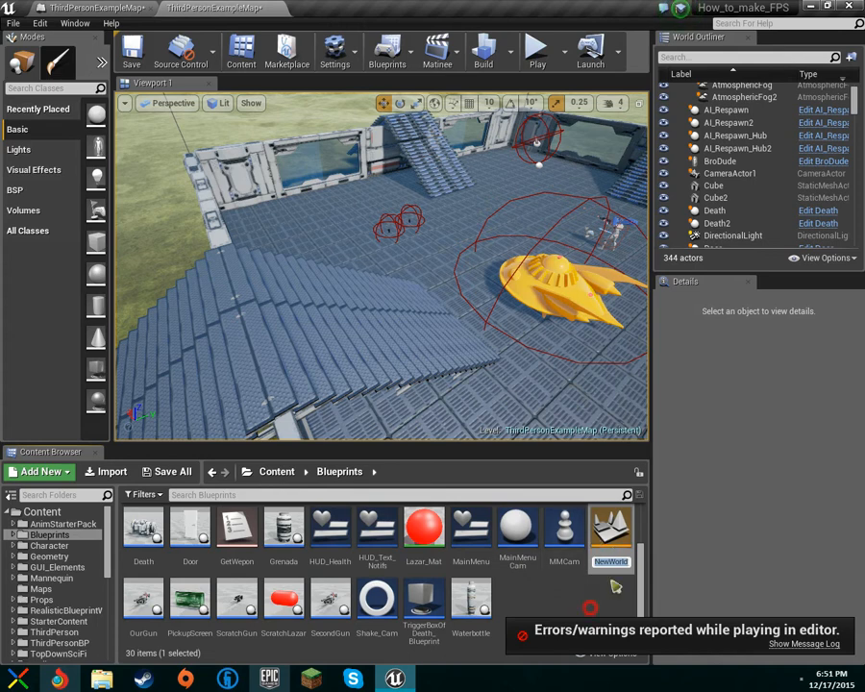
{"action": "key", "text": "Return"}
{"action": "key", "text": "Delete"}
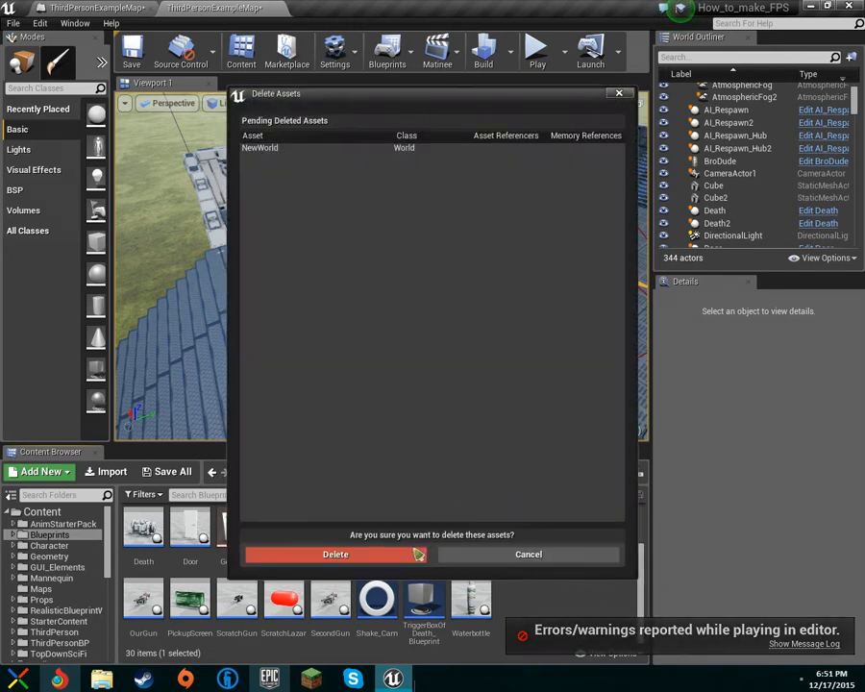
{"action": "left_click", "coordinate": [337, 553]}
{"action": "right_click", "coordinate": [503, 597]}
{"action": "left_click", "coordinate": [547, 375]}
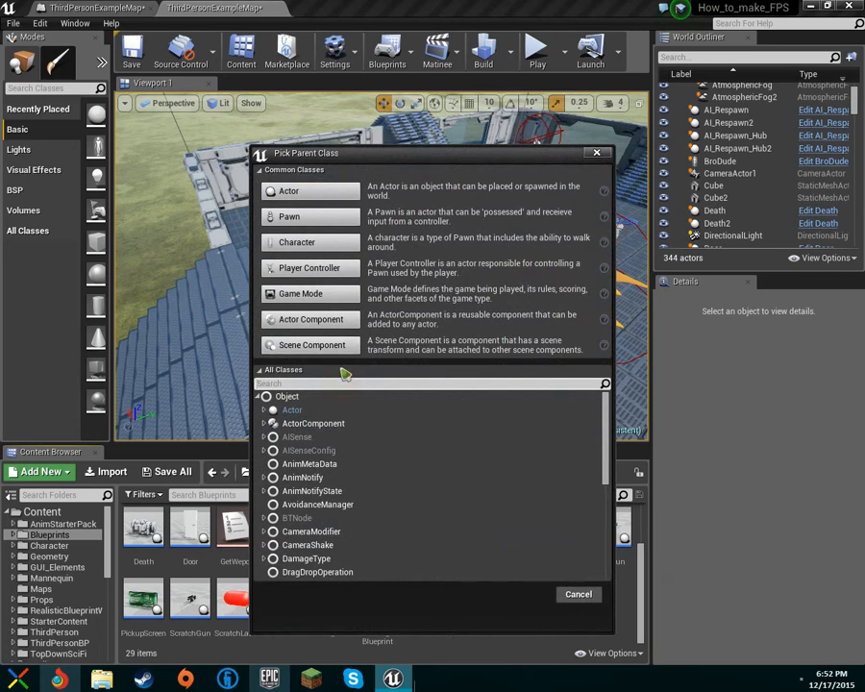
{"action": "type", "text": "trigg"}
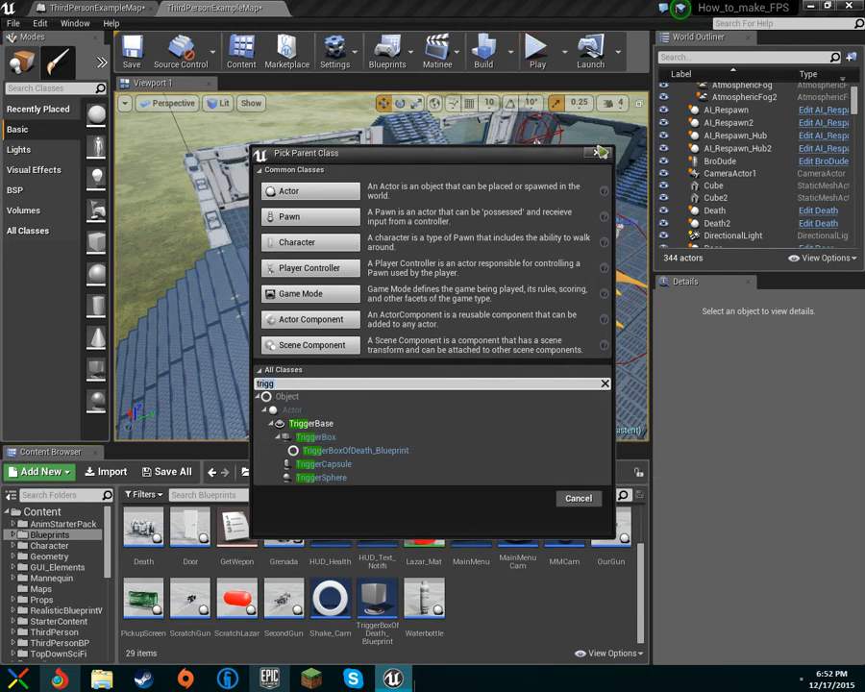
{"action": "left_click", "coordinate": [598, 153]}
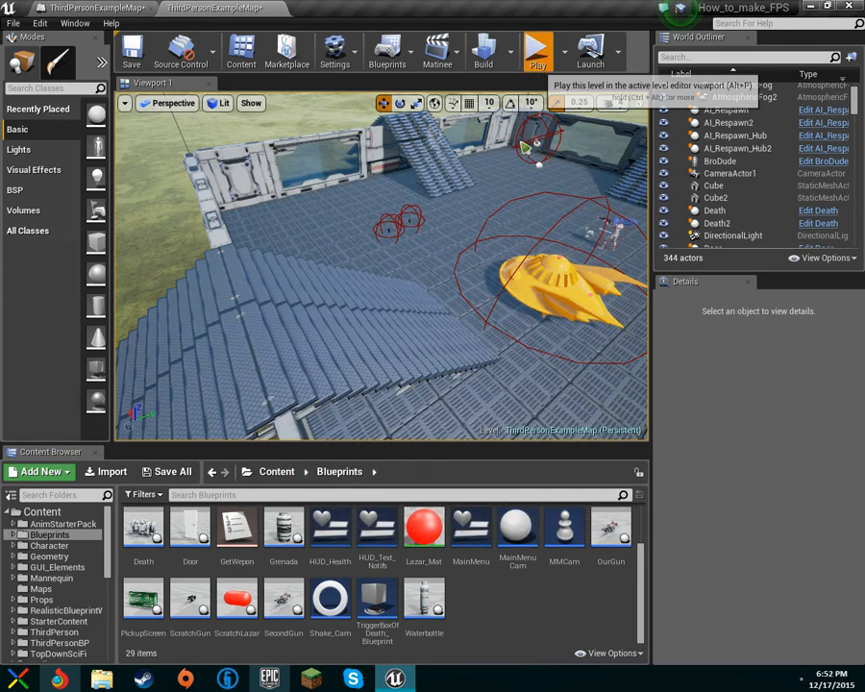
Play-test the level, walking toward the ramp and backing away from the staircase, then end the session with Esc.
{"action": "left_click", "coordinate": [538, 56]}
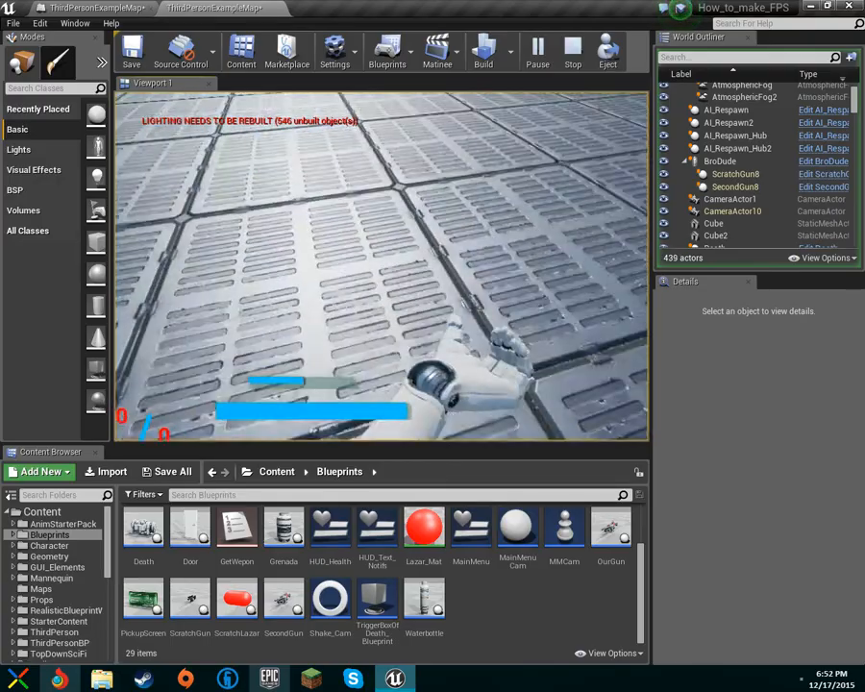
{"action": "key", "text": "w"}
{"action": "key", "text": "w"}
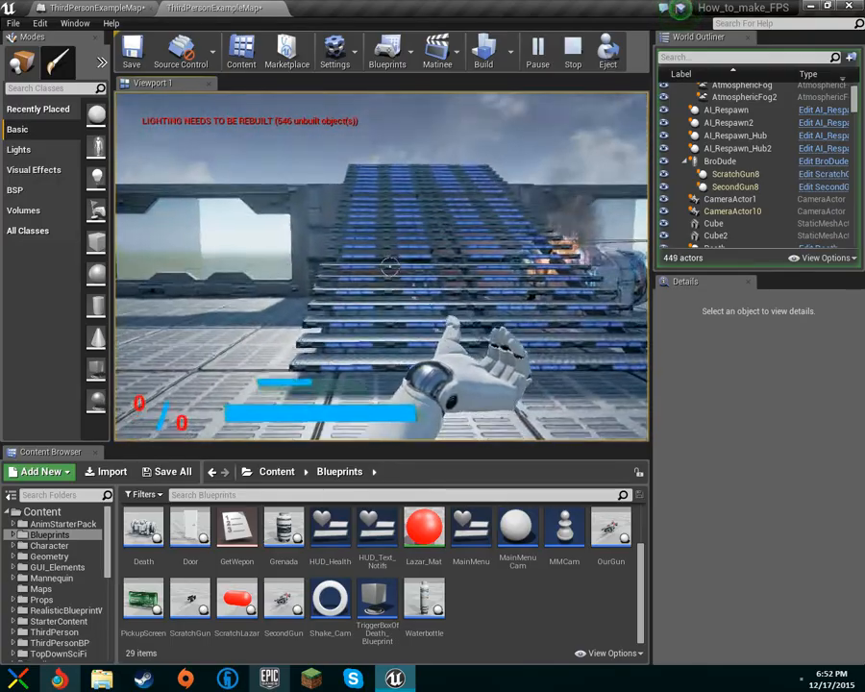
{"action": "key", "text": "w"}
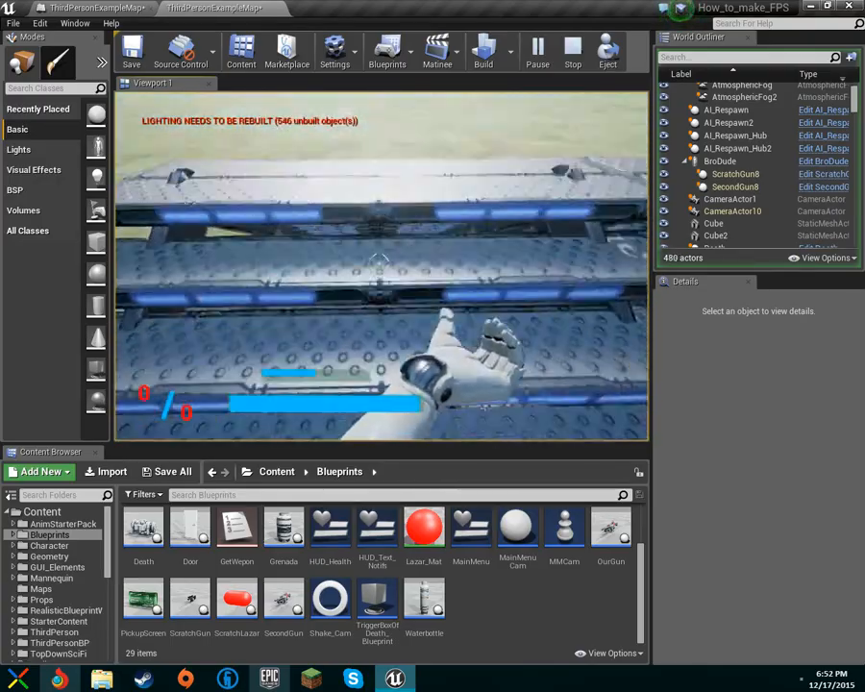
{"action": "key", "text": "s"}
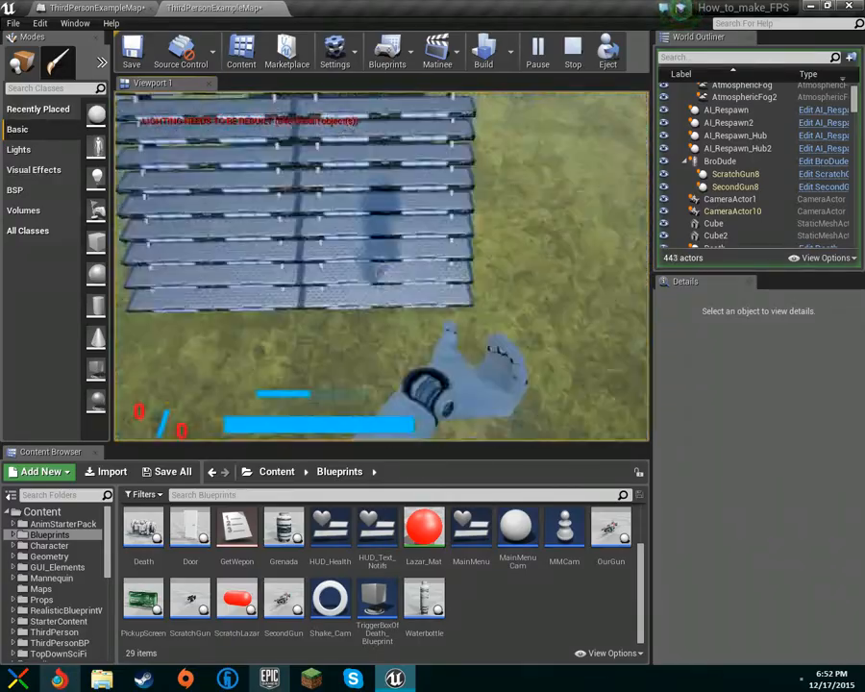
{"action": "key", "text": "Escape"}
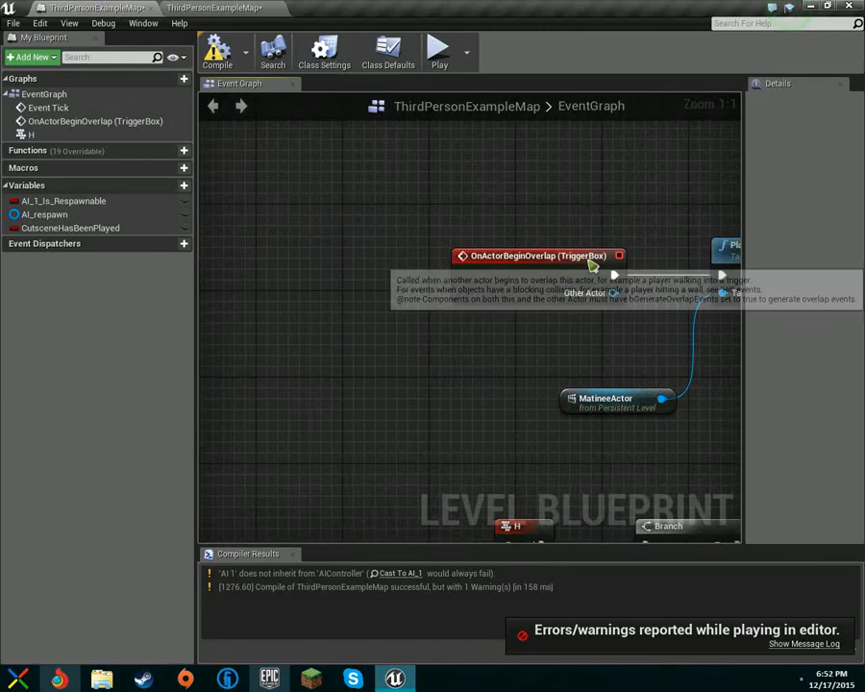
Delete the CutsceneHasBeenPlayed variable from the Level Blueprint's Variables list.
{"action": "scroll", "coordinate": [593, 265], "scroll_direction": "down", "scroll_amount": 2}
{"action": "right_click", "coordinate": [117, 229]}
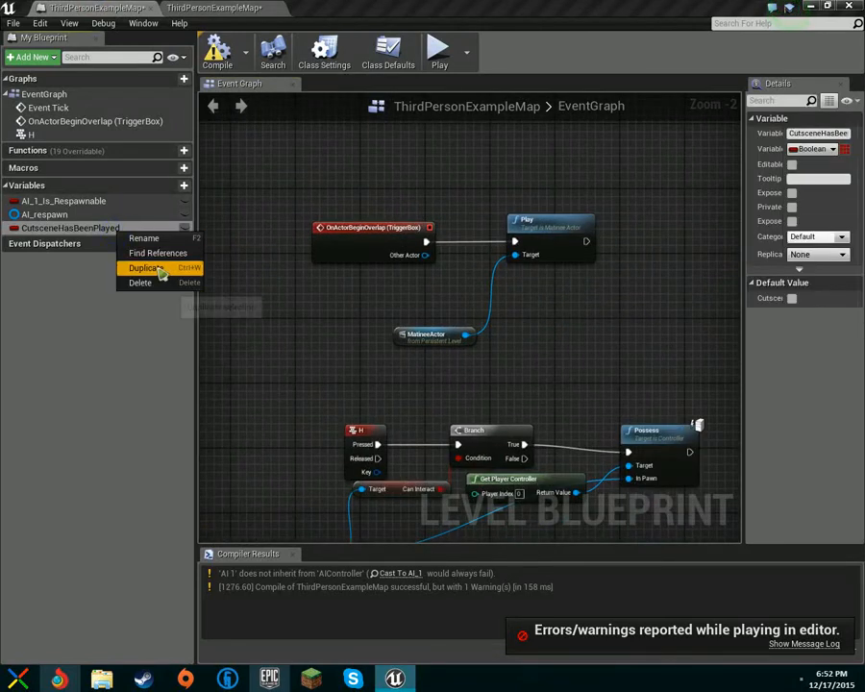
{"action": "left_click", "coordinate": [155, 285]}
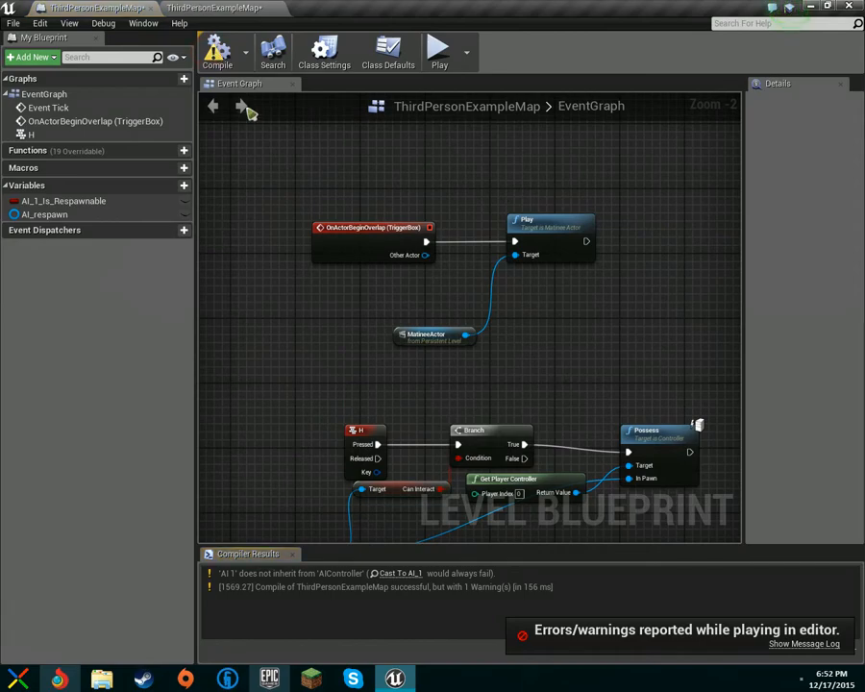
Return to the level editor and fly the viewport toward the wall under the stairs.
{"action": "left_click", "coordinate": [213, 9]}
{"action": "right_click_drag", "start_coordinate": [362, 266], "coordinate": [370, 178]}
{"action": "key", "text": "w"}
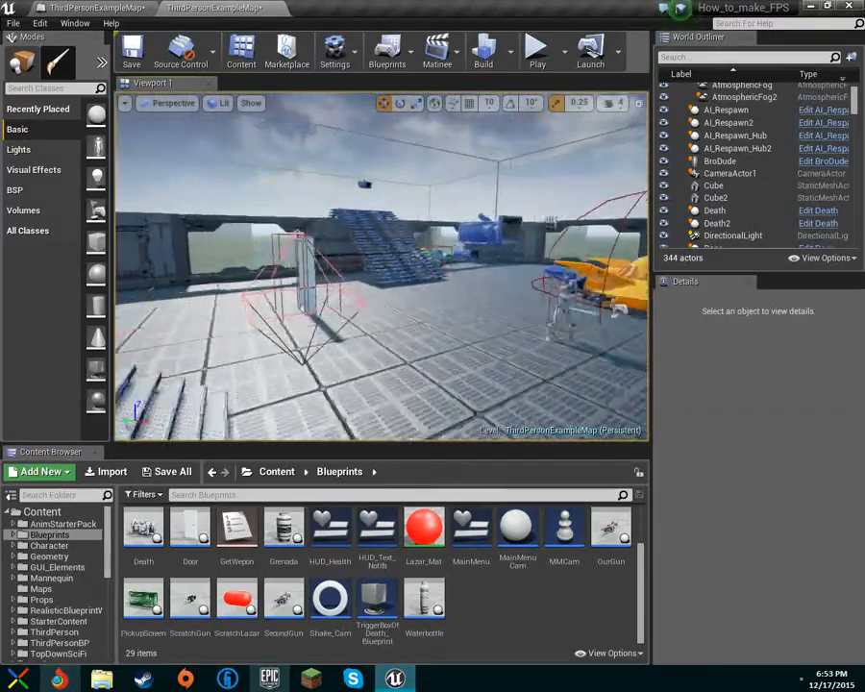
{"action": "key", "text": "w"}
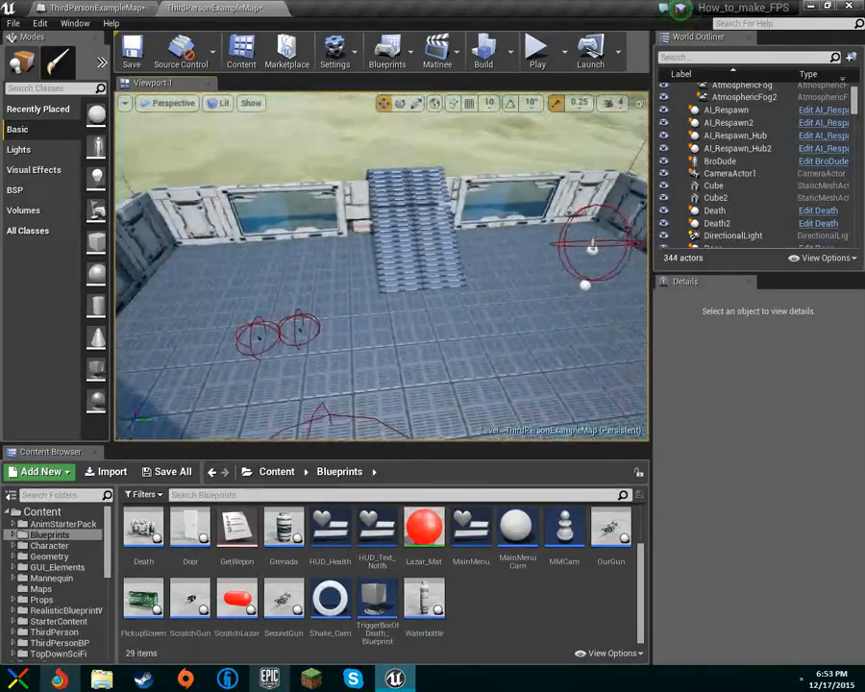
{"action": "key", "text": "s"}
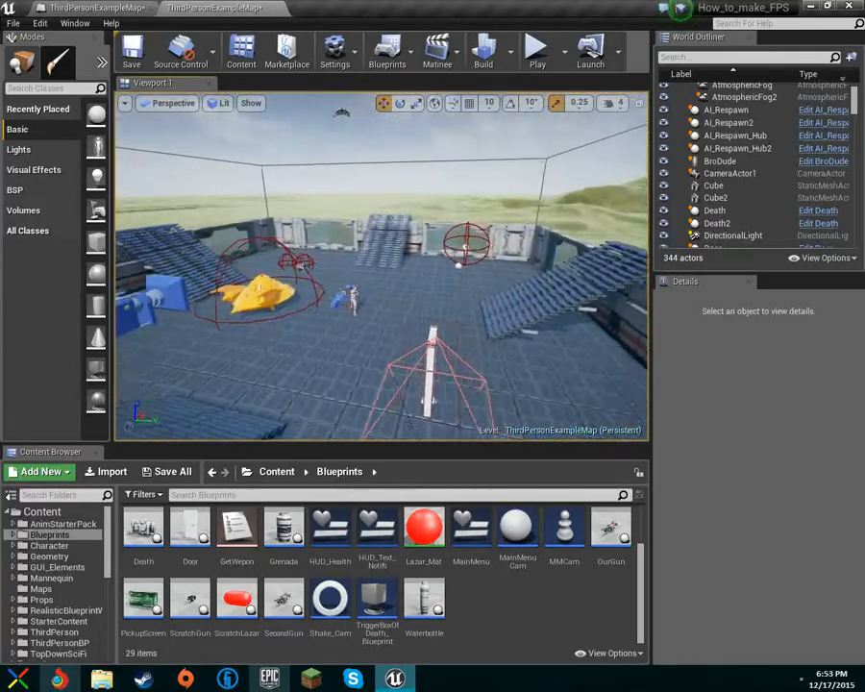
{"action": "right_click_drag", "start_coordinate": [381, 266], "coordinate": [315, 266]}
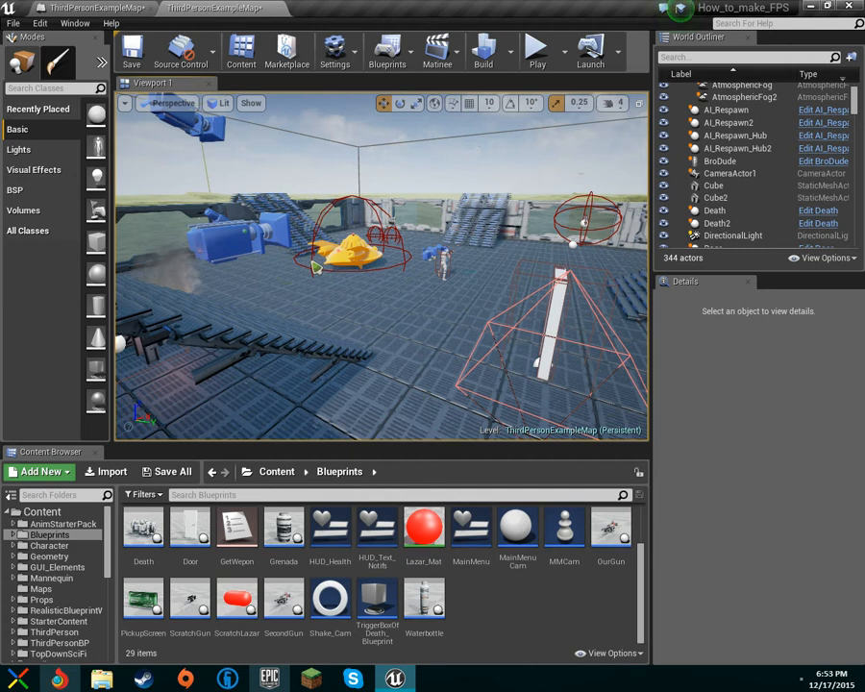
{"action": "right_click_drag", "start_coordinate": [296, 269], "coordinate": [462, 259]}
{"action": "key", "text": "w"}
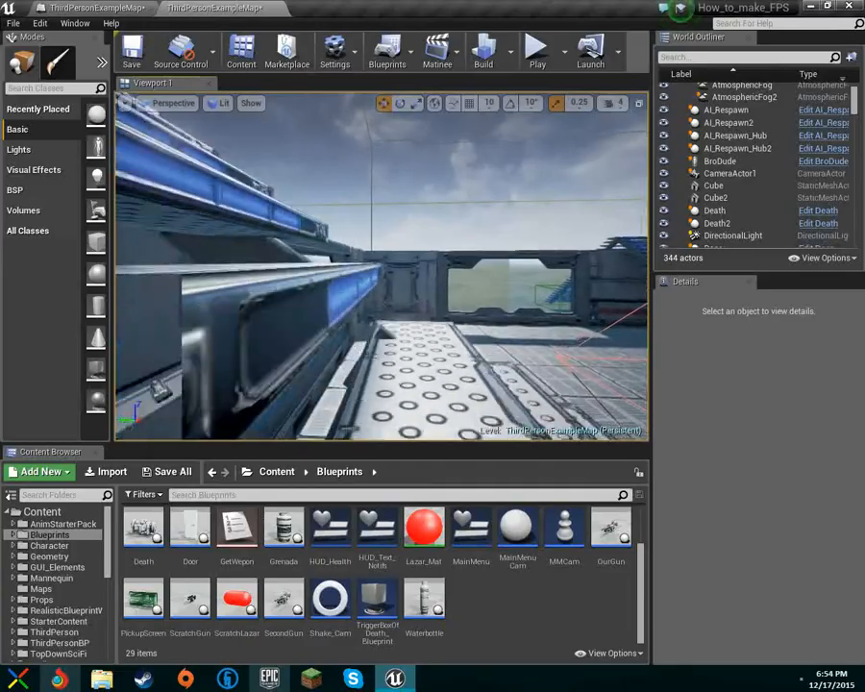
{"action": "right_click_drag", "start_coordinate": [461, 260], "coordinate": [557, 262]}
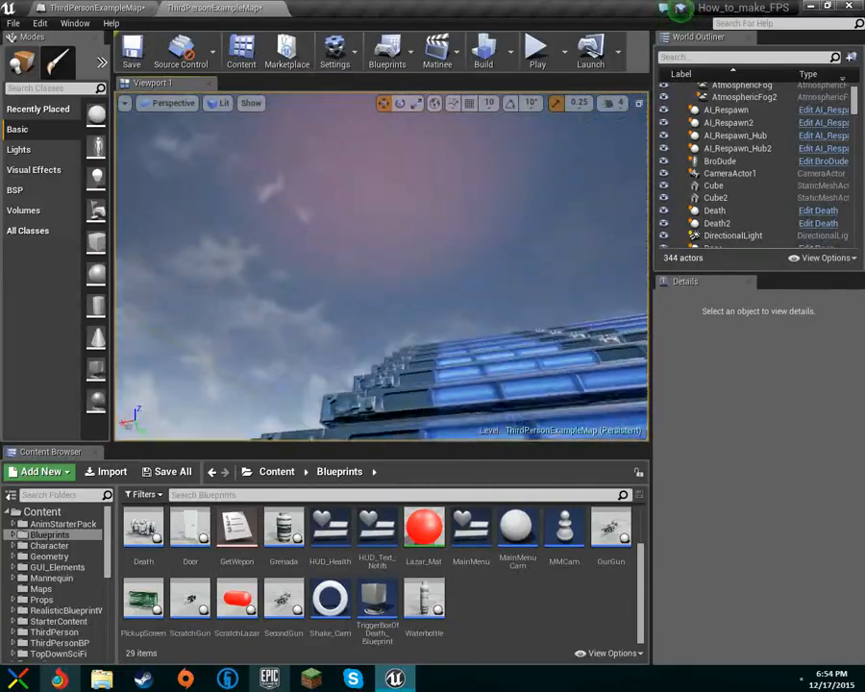
{"action": "right_click_drag", "start_coordinate": [557, 261], "coordinate": [519, 269]}
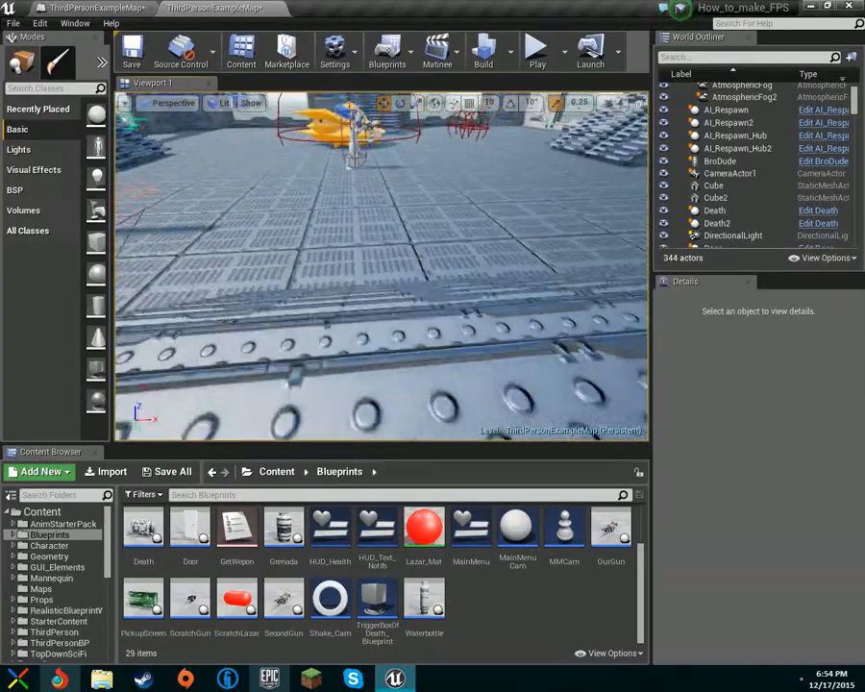
{"action": "right_click_drag", "start_coordinate": [381, 266], "coordinate": [471, 268]}
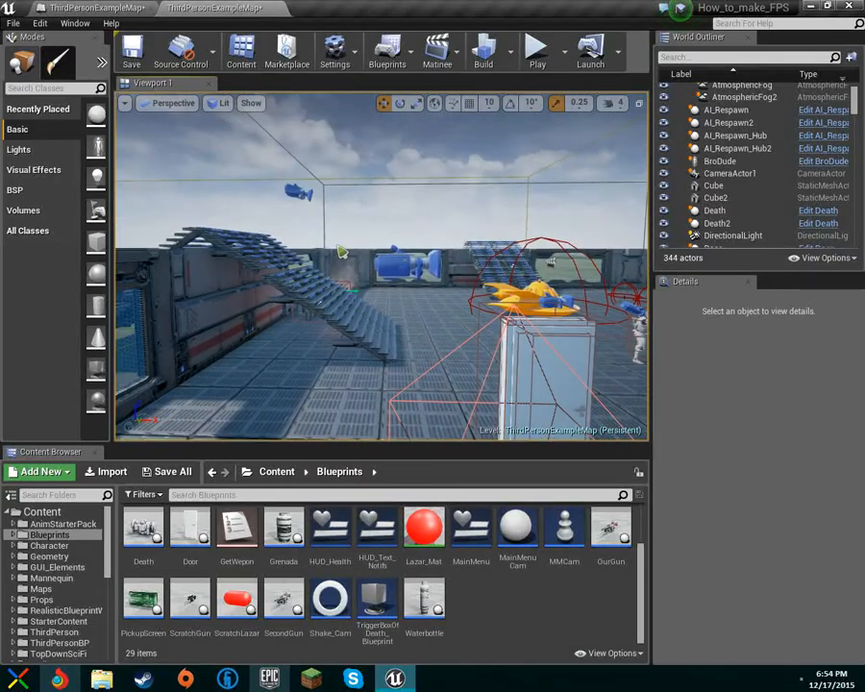